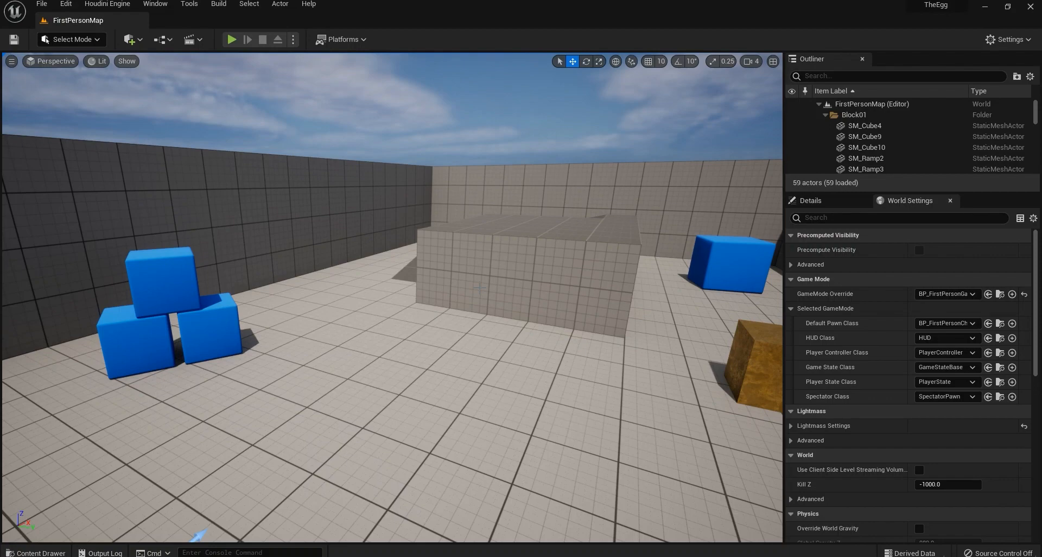
# Select the floor mesh and show its properties in the Details panel.
pyautogui.moveTo(429, 320); pyautogui.dragTo(488, 299, button='right')
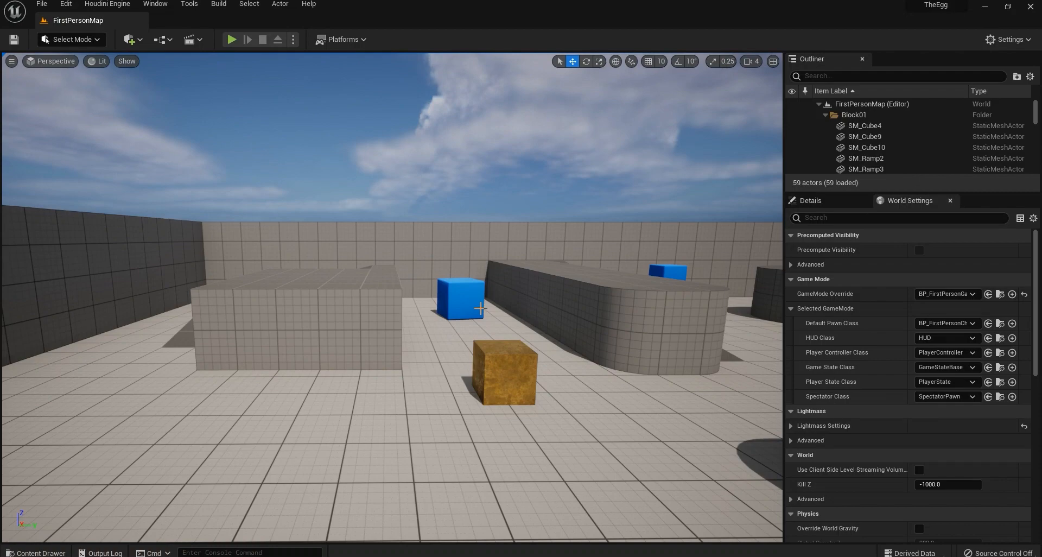
pyautogui.moveTo(509, 305)
pyautogui.mouseDown(button='right')
pyautogui.moveTo(413, 323)
pyautogui.moveTo(505, 315)
pyautogui.mouseUp(button='right')
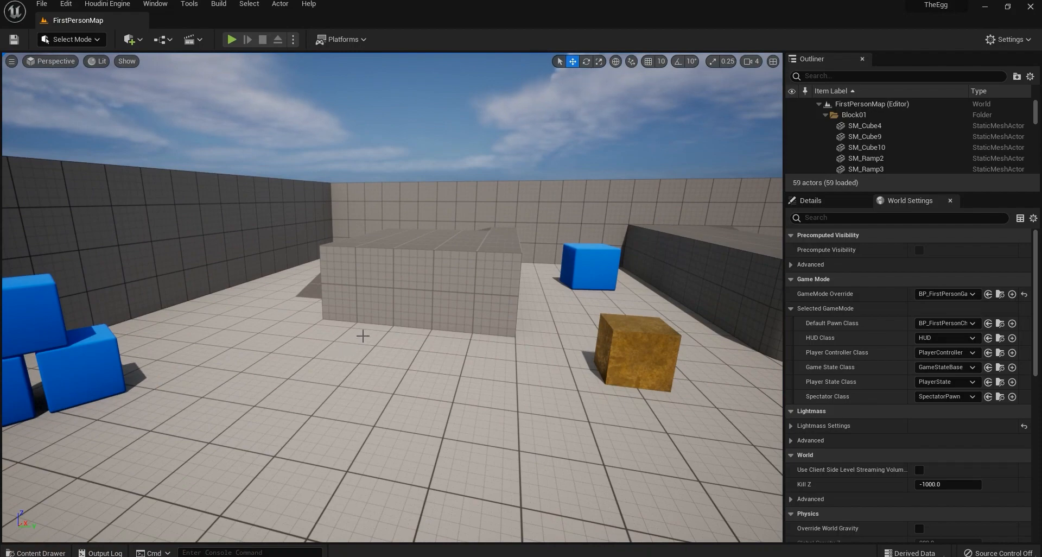
pyautogui.moveTo(677, 319); pyautogui.dragTo(475, 347, button='right')
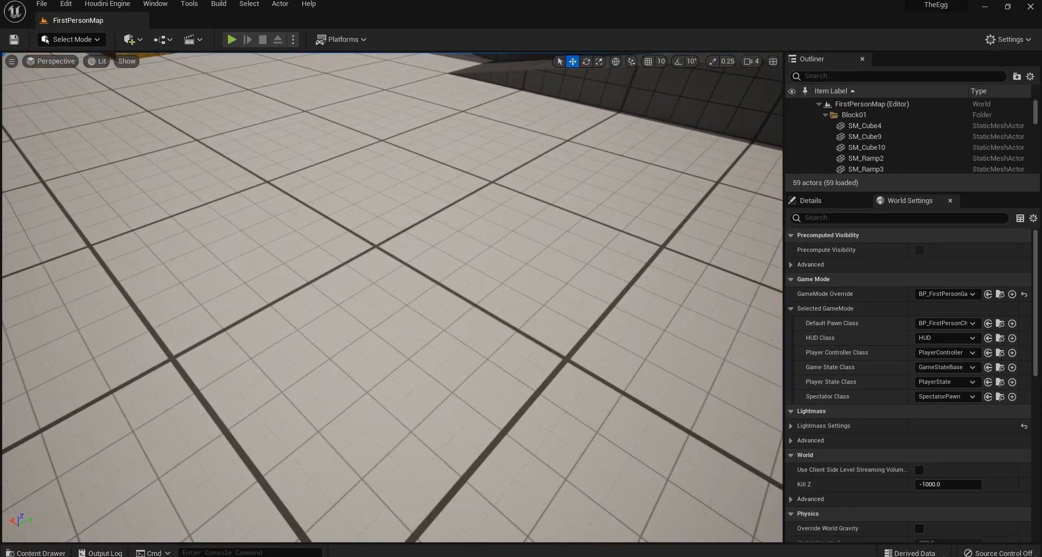
pyautogui.click(402, 338)
pyautogui.click(869, 200)
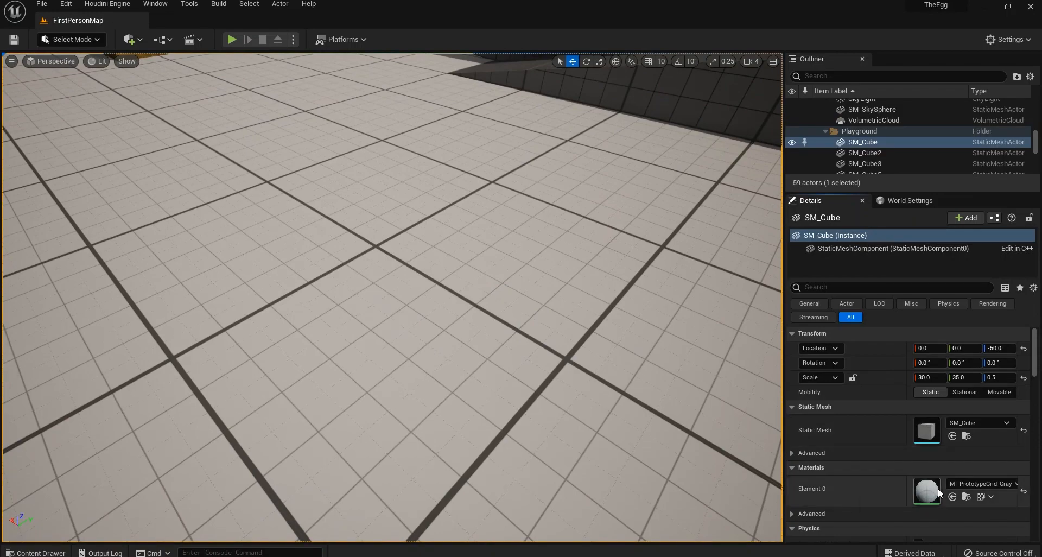
# Fly the camera around the gold cube, then bring up the StarterContent folders in the Content Drawer.
pyautogui.moveTo(298, 137); pyautogui.dragTo(380, 216, button='right')
pyautogui.press('w')
pyautogui.press('e')
pyautogui.press('d')
pyautogui.press('s')
pyautogui.press('a')
pyautogui.press('q')
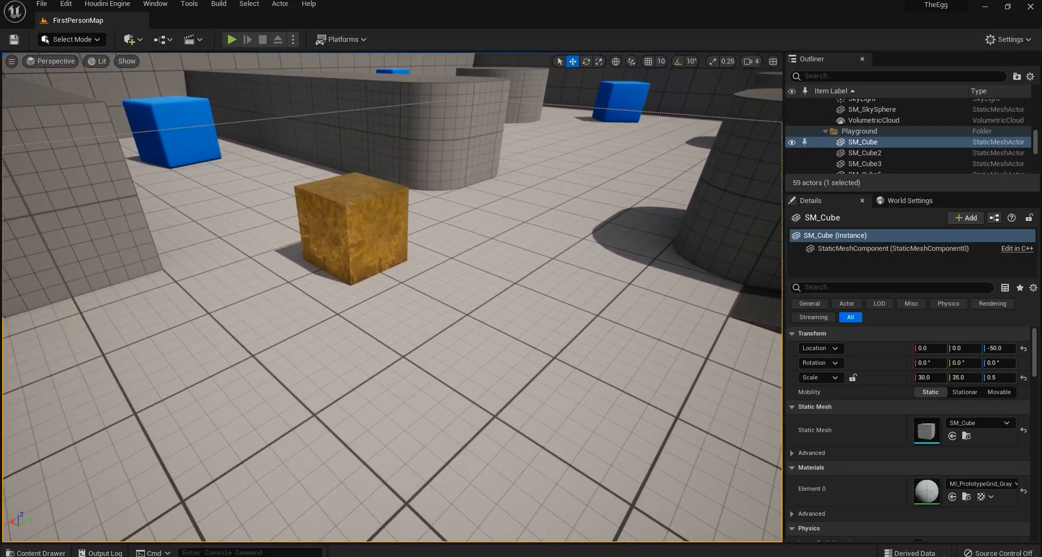
pyautogui.click(34, 553)
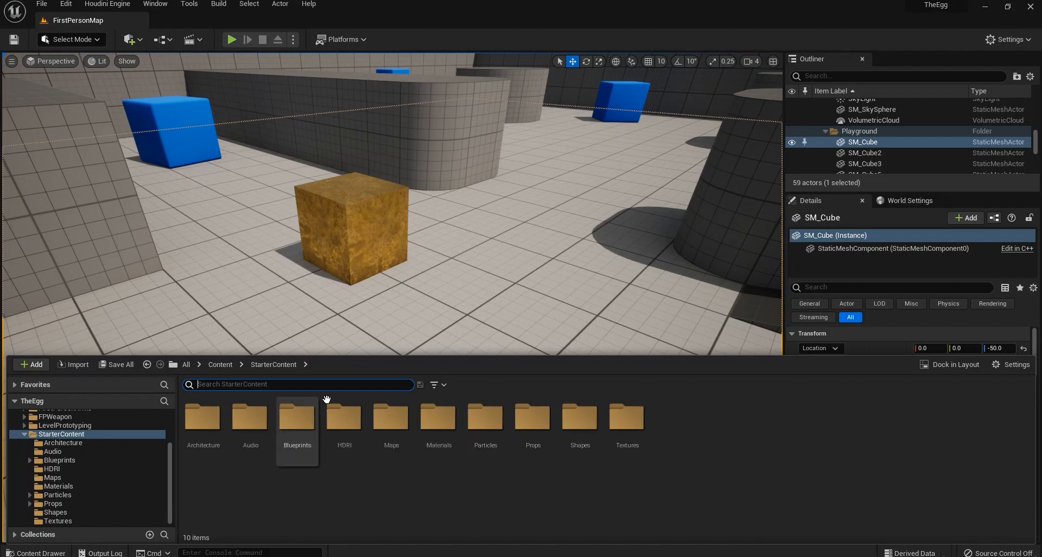
pyautogui.click(29, 363)
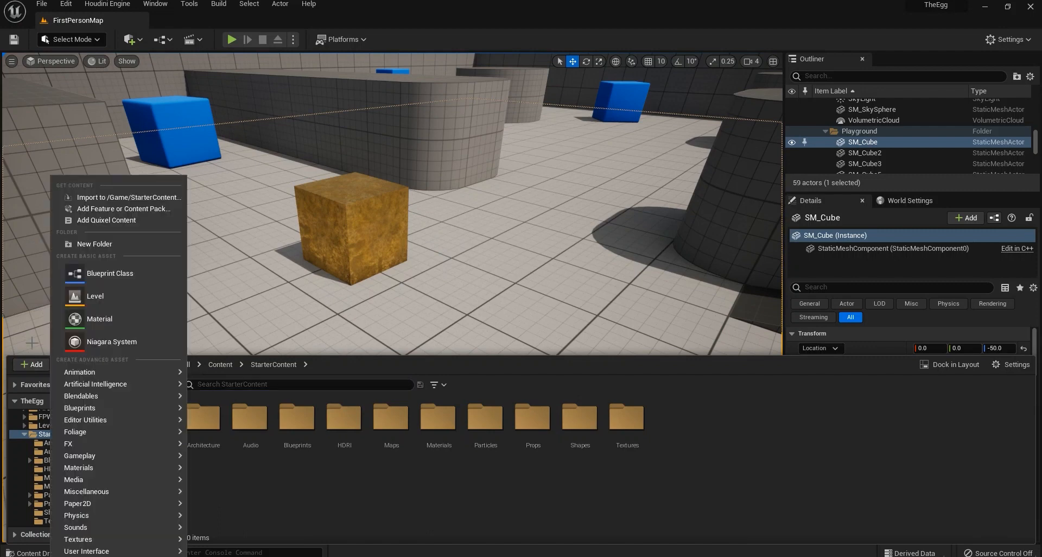
pyautogui.click(124, 209)
pyautogui.click(453, 165)
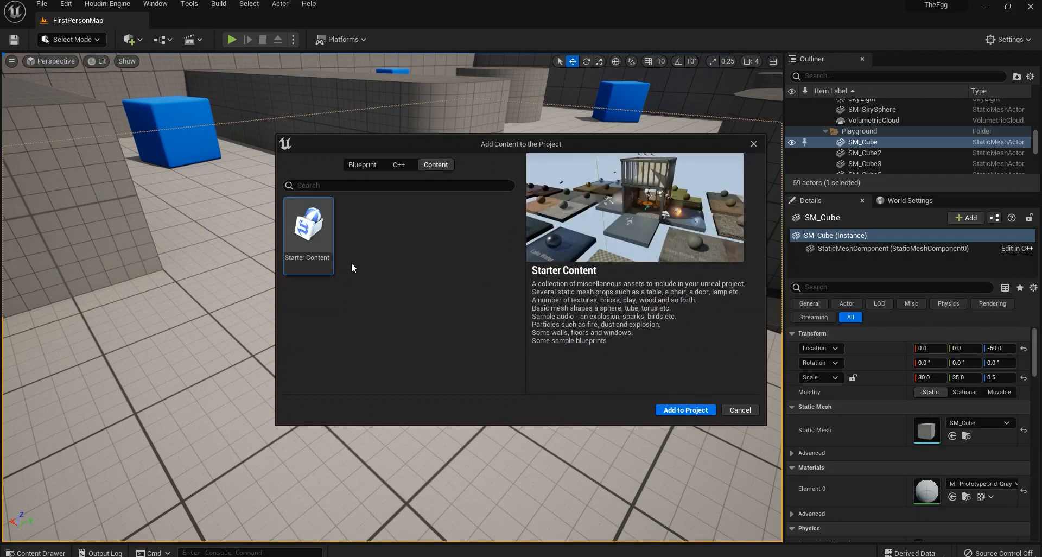
pyautogui.click(753, 144)
pyautogui.click(37, 552)
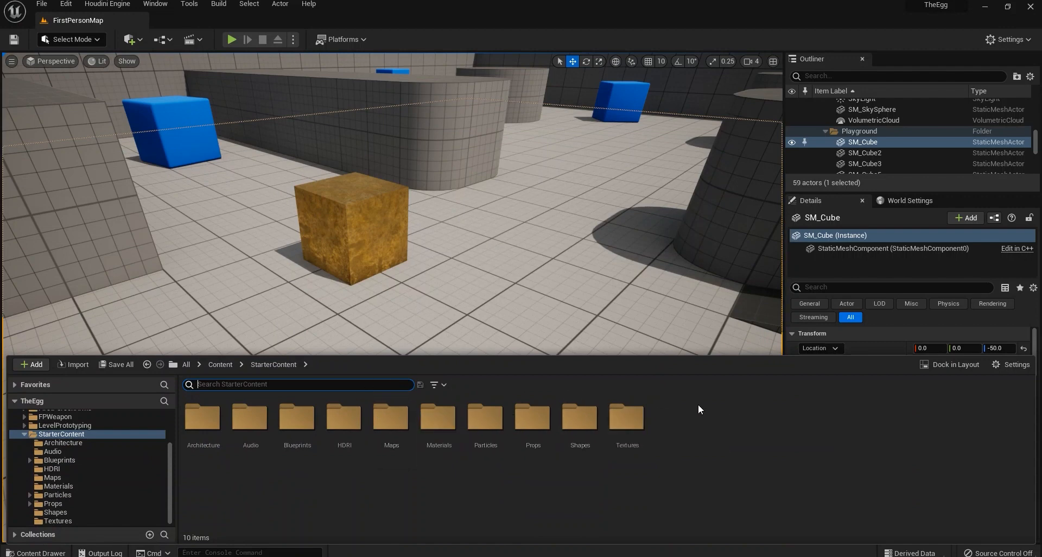
# Apply M_Wood_Oak from the starter Materials folder to the large gray block.
pyautogui.doubleClick(439, 418)
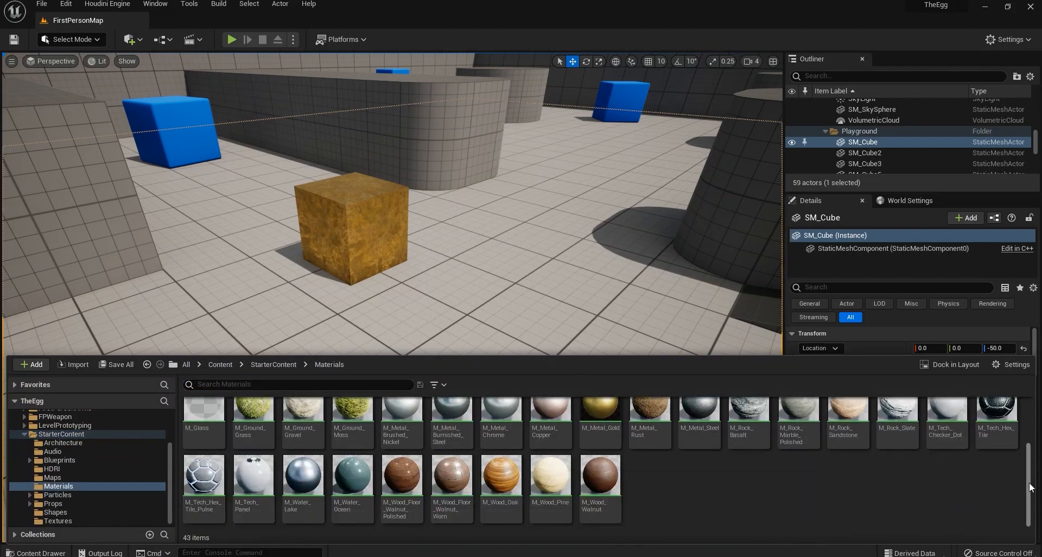
pyautogui.moveTo(638, 270); pyautogui.dragTo(451, 293, button='right')
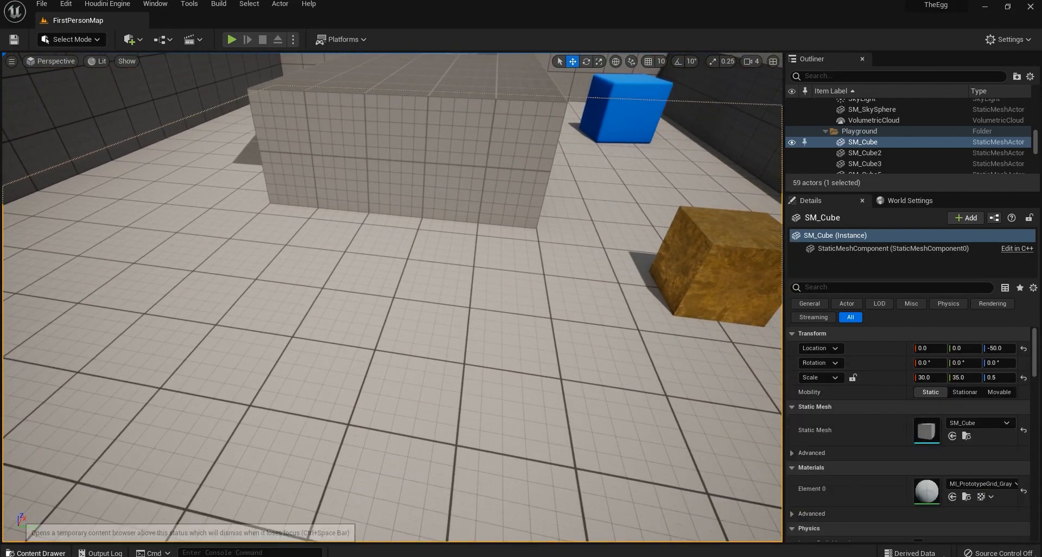
pyautogui.click(33, 553)
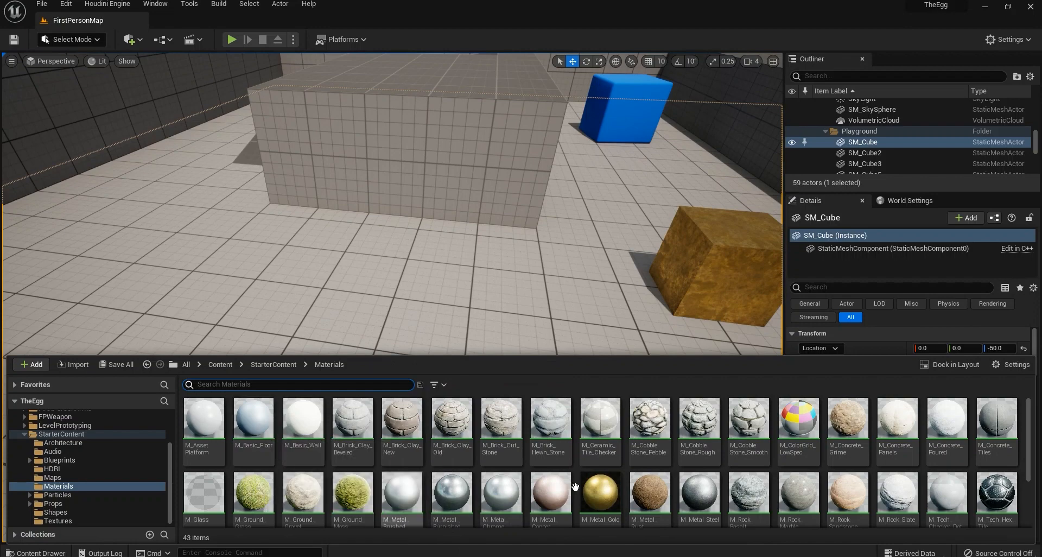
pyautogui.scroll(-1, 747, 478)
pyautogui.scroll(-1, 733, 488)
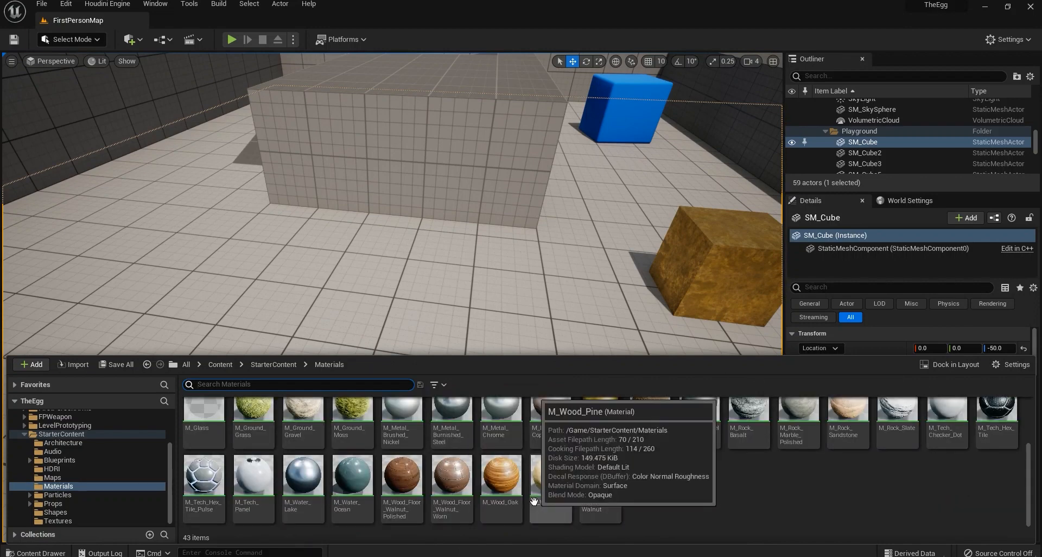
pyautogui.click(501, 475)
pyautogui.moveTo(501, 476); pyautogui.dragTo(432, 178)
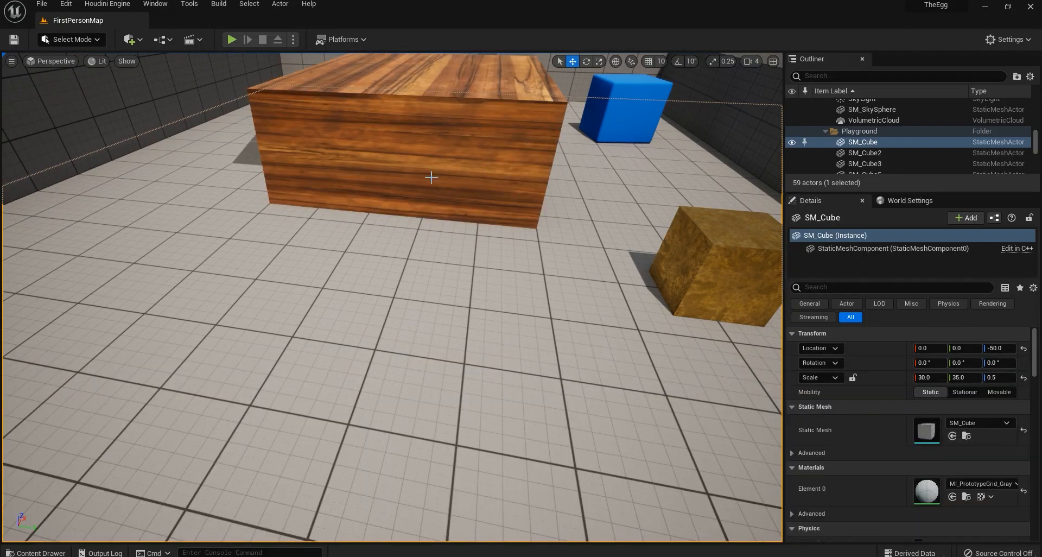
pyautogui.moveTo(432, 178); pyautogui.dragTo(327, 182, button='right')
# Apply M_Wood_Walnut to the floor.
pyautogui.moveTo(478, 349); pyautogui.dragTo(473, 318, button='right')
pyautogui.moveTo(403, 477)
pyautogui.mouseDown(button='right')
pyautogui.moveTo(364, 483)
pyautogui.moveTo(404, 477)
pyautogui.mouseUp(button='right')
pyautogui.moveTo(509, 410)
pyautogui.mouseDown(button='right')
pyautogui.moveTo(499, 407)
pyautogui.moveTo(510, 409)
pyautogui.mouseUp(button='right')
pyautogui.click(36, 552)
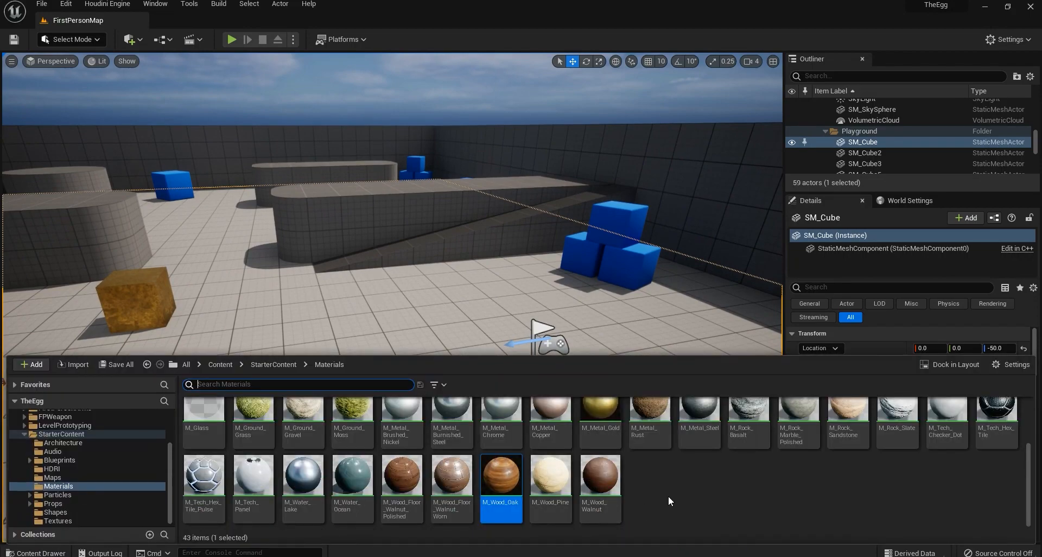
pyautogui.moveTo(512, 356); pyautogui.dragTo(404, 323)
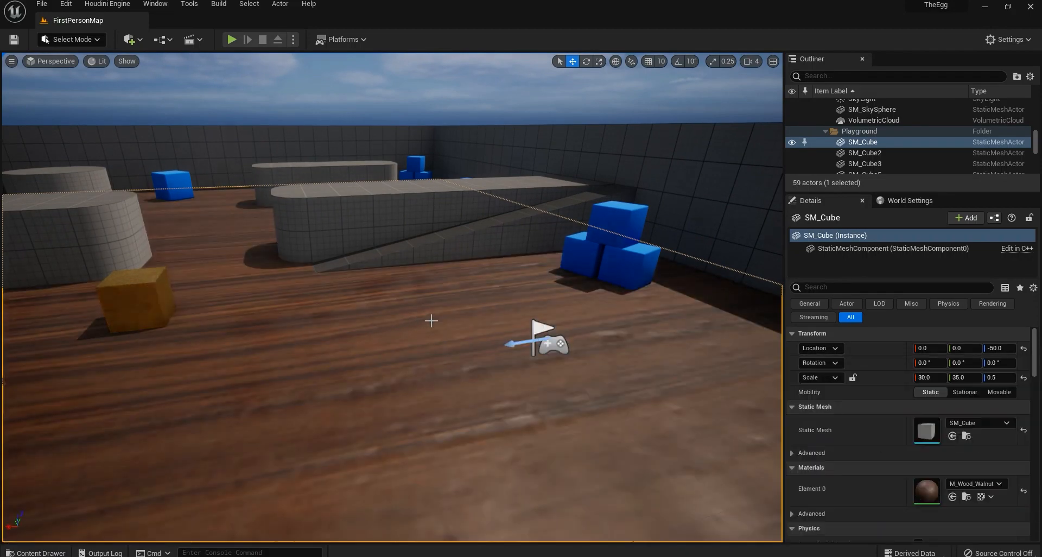
pyautogui.moveTo(431, 321)
pyautogui.mouseDown(button='right')
pyautogui.moveTo(380, 342)
pyautogui.moveTo(407, 315)
pyautogui.moveTo(260, 317)
pyautogui.moveTo(429, 315)
pyautogui.mouseUp(button='right')
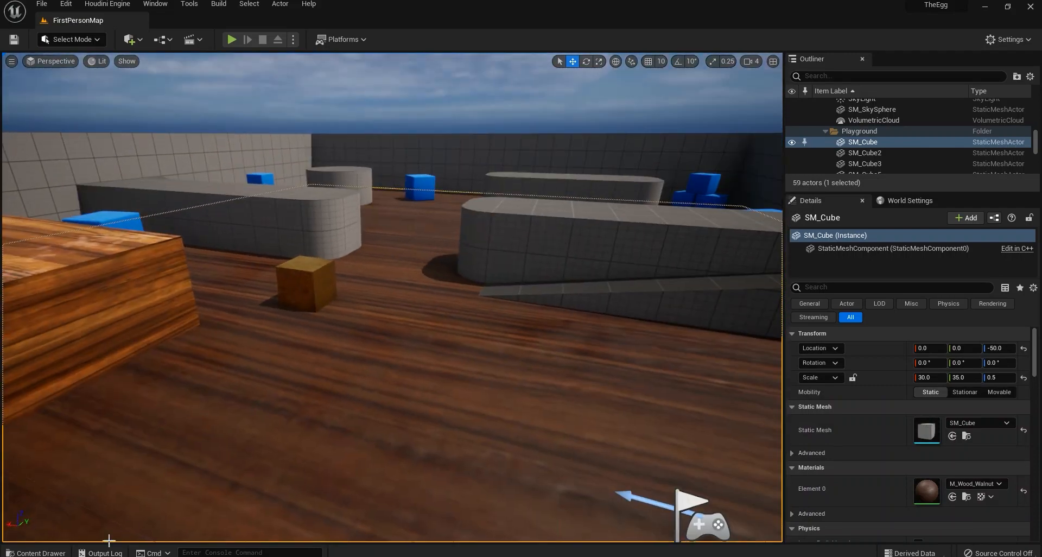
# Navigate back into the StarterContent Materials folder.
pyautogui.click(36, 553)
pyautogui.scroll(2, 598, 462)
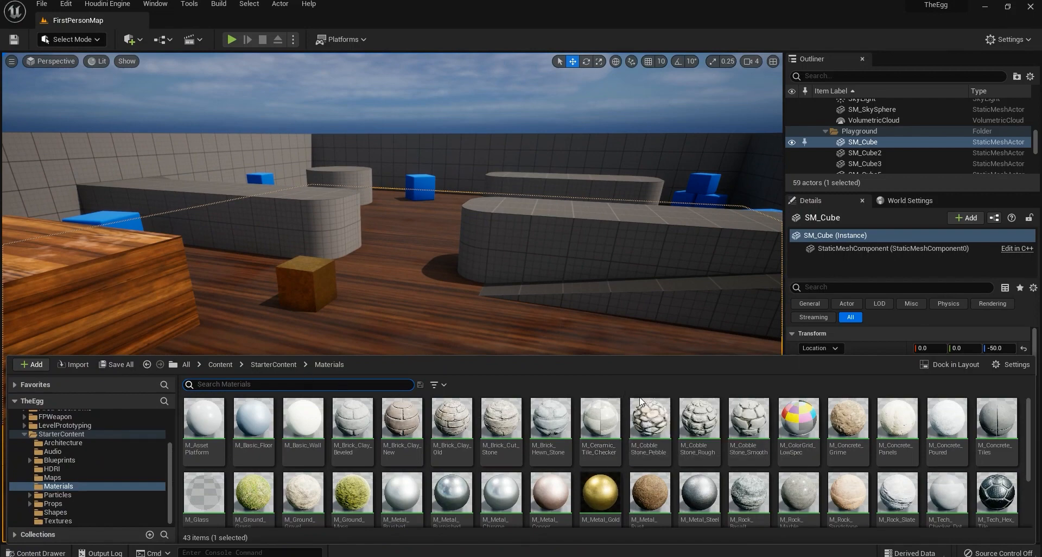
pyautogui.scroll(-2, 706, 435)
pyautogui.click(637, 505)
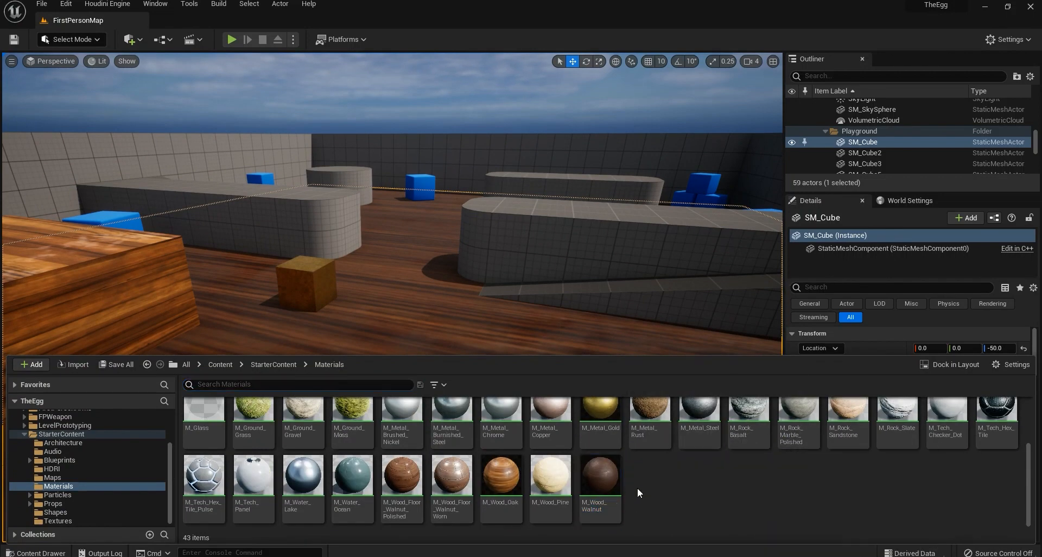
pyautogui.click(277, 365)
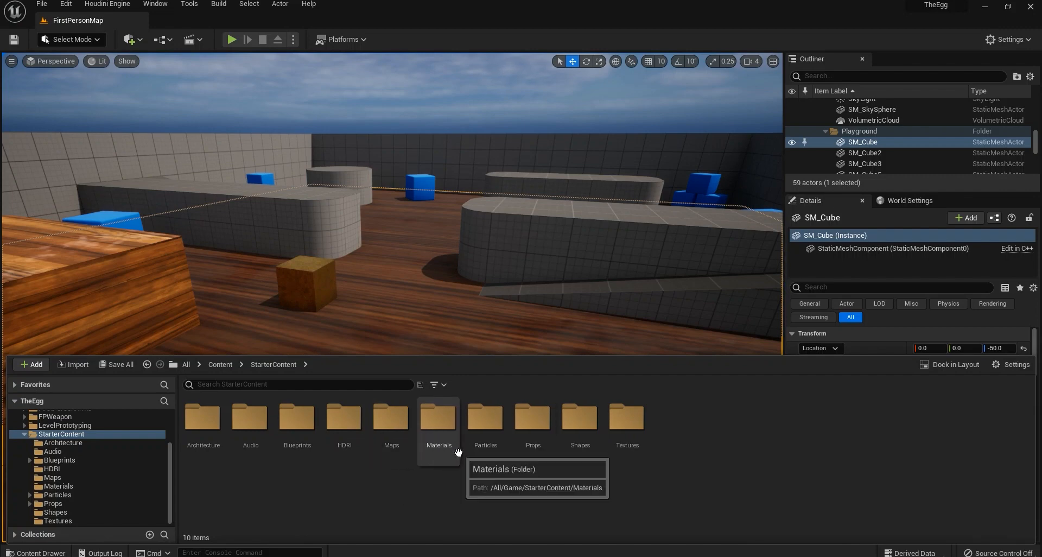
pyautogui.click(442, 450)
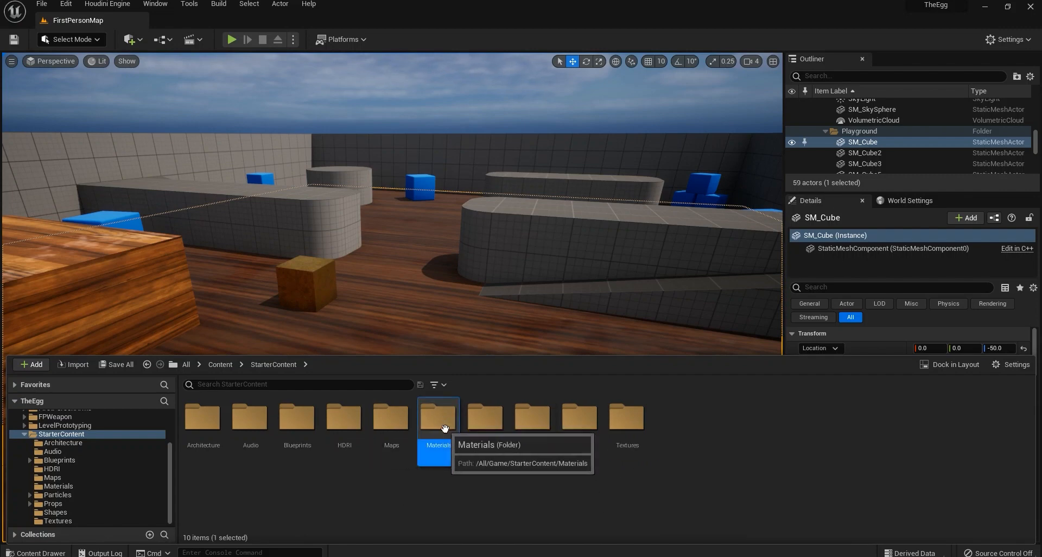
pyautogui.doubleClick(454, 421)
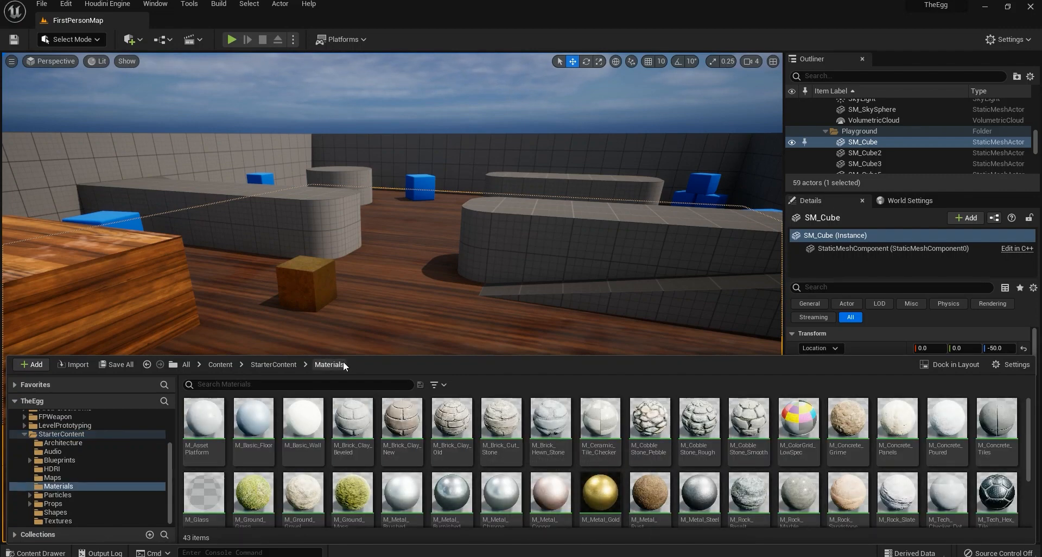
pyautogui.scroll(-2, 781, 509)
# Create a new Material asset in the Materials folder and name it M_Test.
pyautogui.rightClick(633, 488)
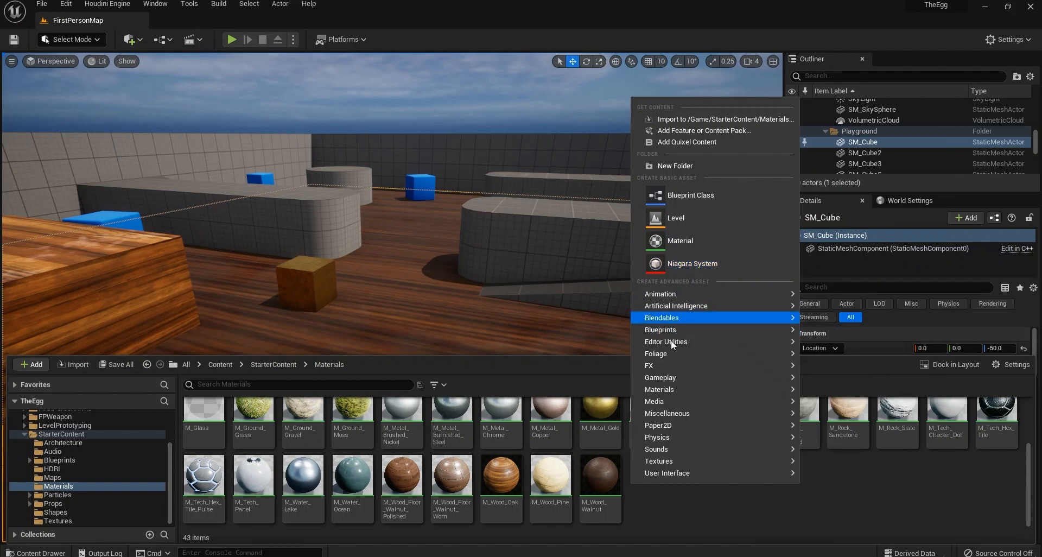
pyautogui.moveTo(670, 391)
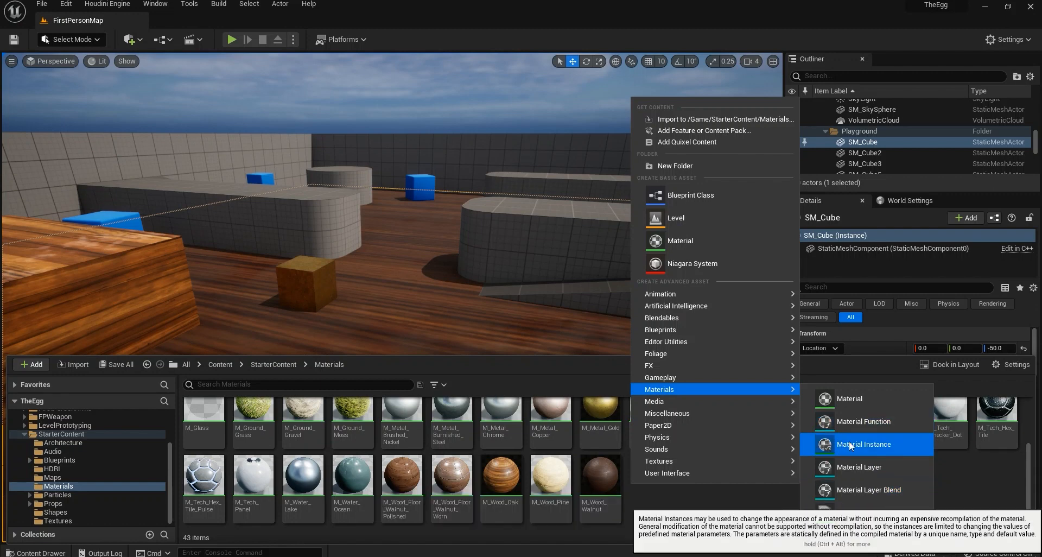
pyautogui.moveTo(790, 403)
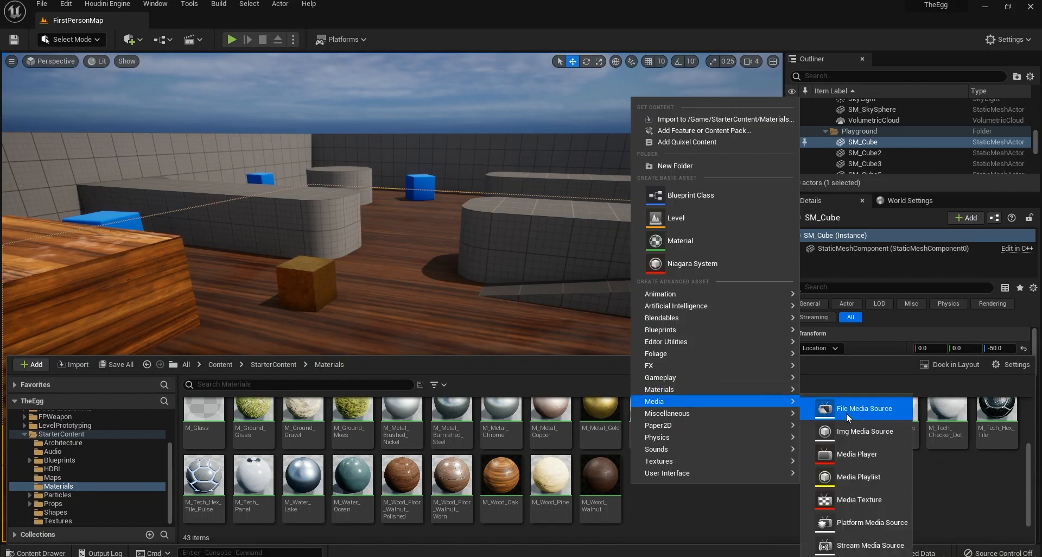
pyautogui.moveTo(747, 389)
pyautogui.click(857, 402)
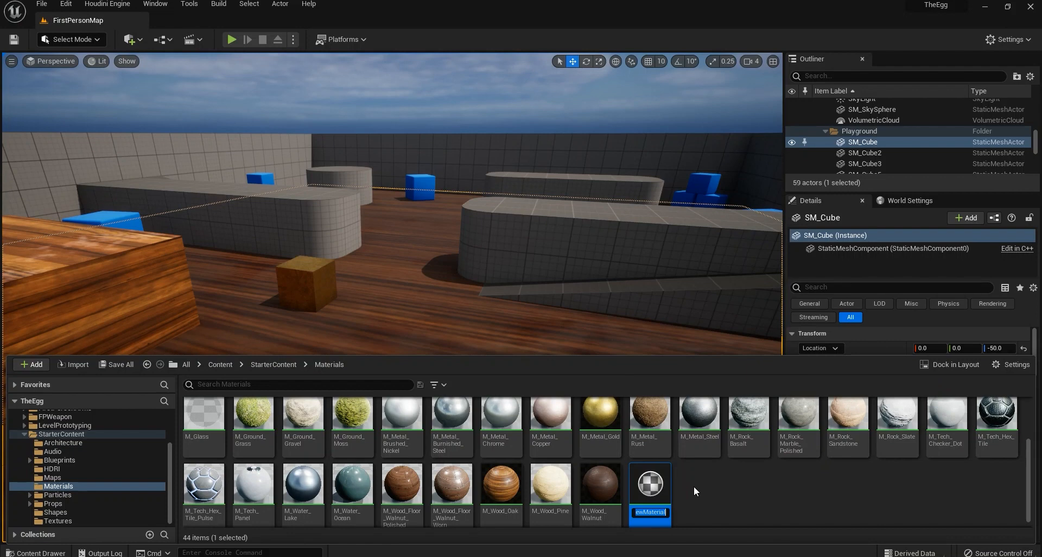
pyautogui.write('M_Test')
pyautogui.press('Return')
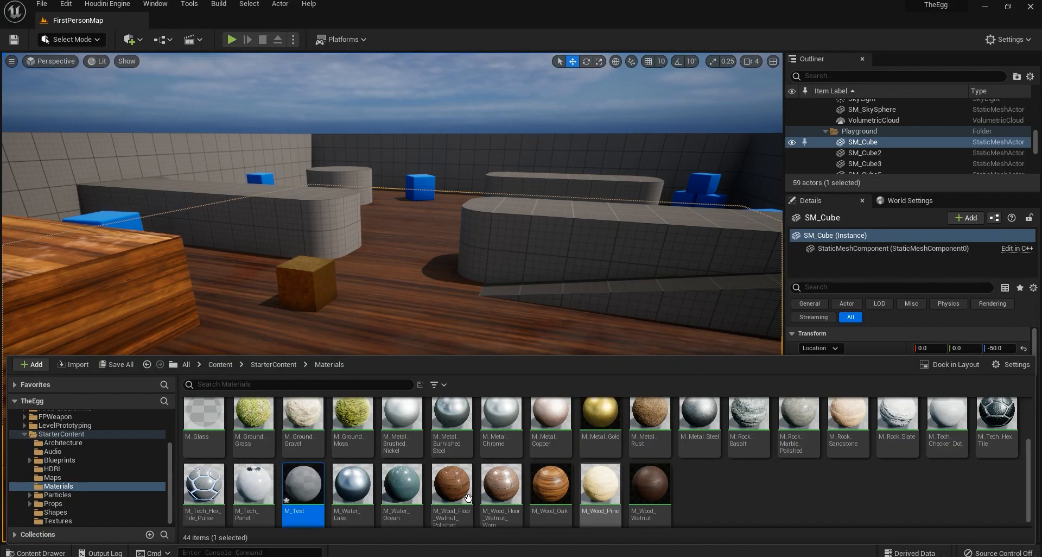
# Open M_Test, dock its Material Editor beside FirstPersonMap, and center the output node in the graph.
pyautogui.doubleClick(321, 493)
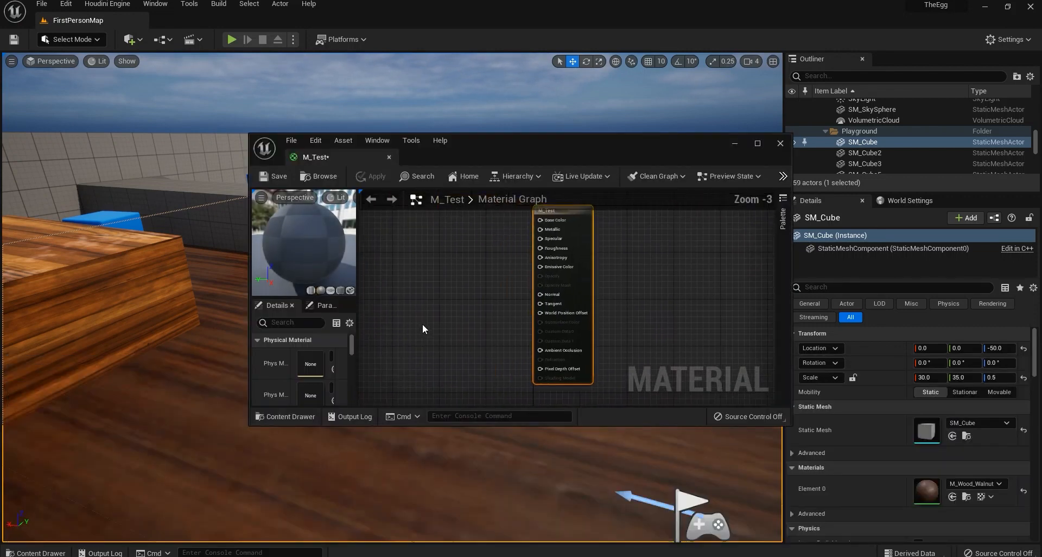
pyautogui.moveTo(317, 140); pyautogui.dragTo(159, 14)
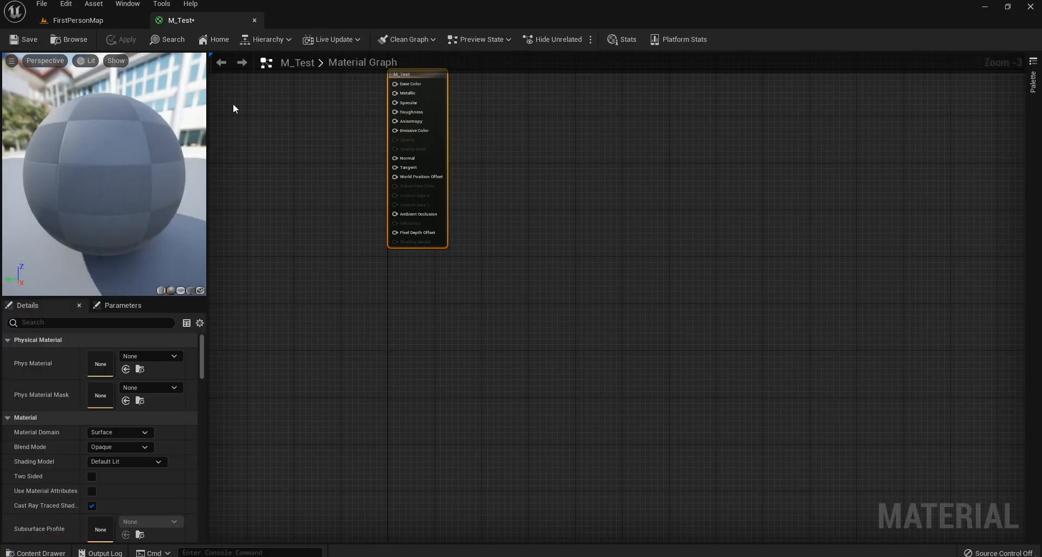
pyautogui.moveTo(265, 115); pyautogui.dragTo(454, 250, button='right')
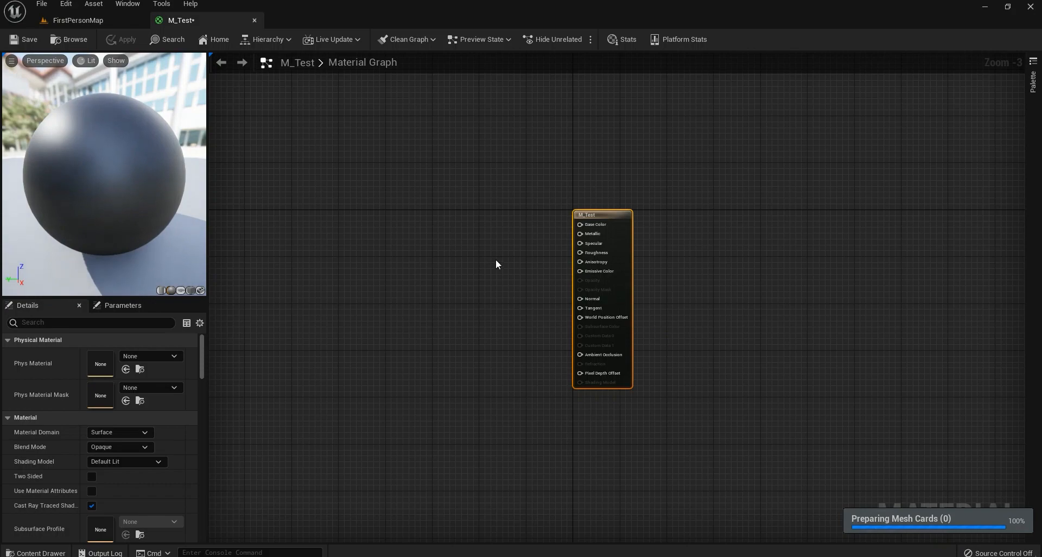
pyautogui.moveTo(610, 291); pyautogui.dragTo(667, 244, button='right')
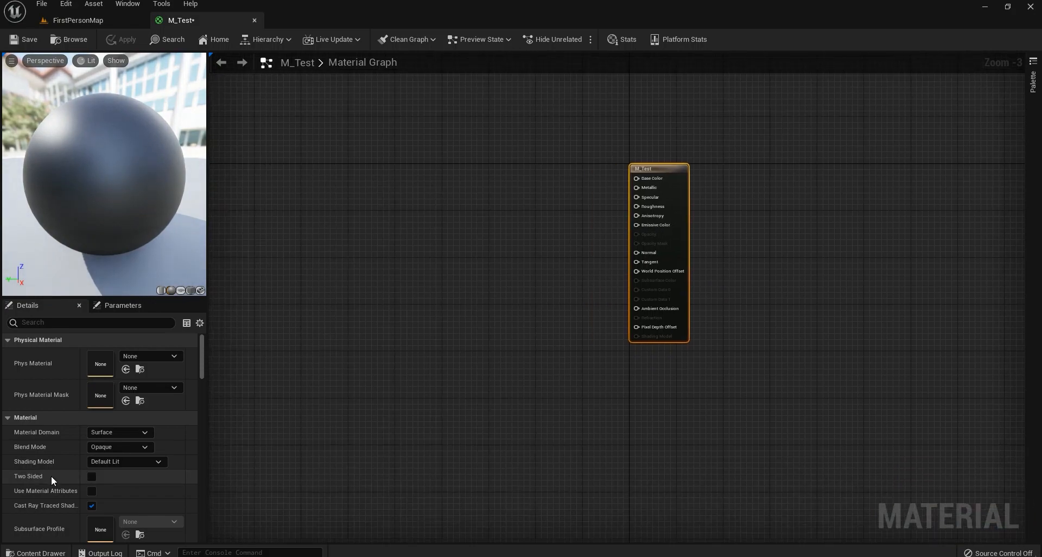
pyautogui.click(128, 447)
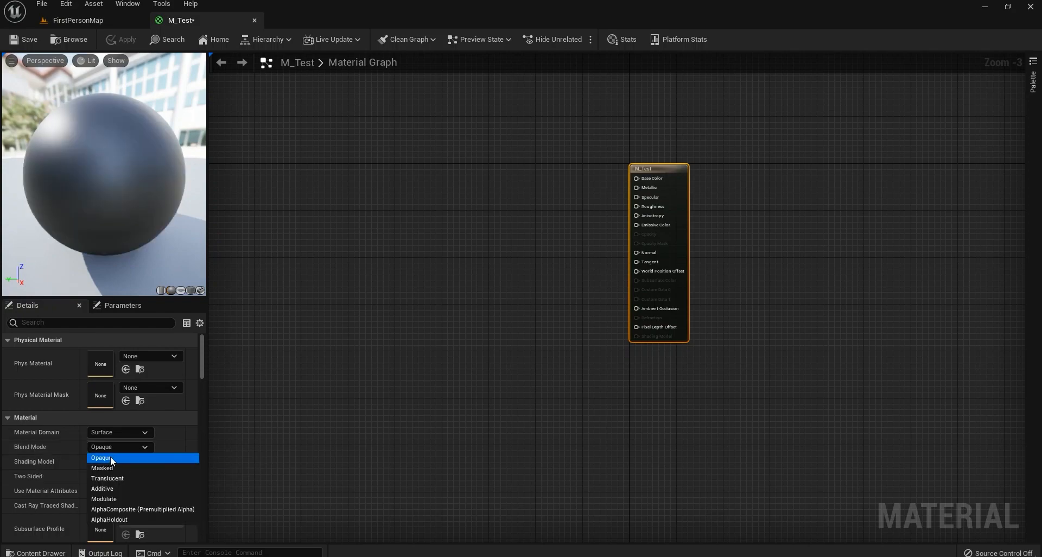
pyautogui.moveTo(357, 329); pyautogui.dragTo(460, 361, button='right')
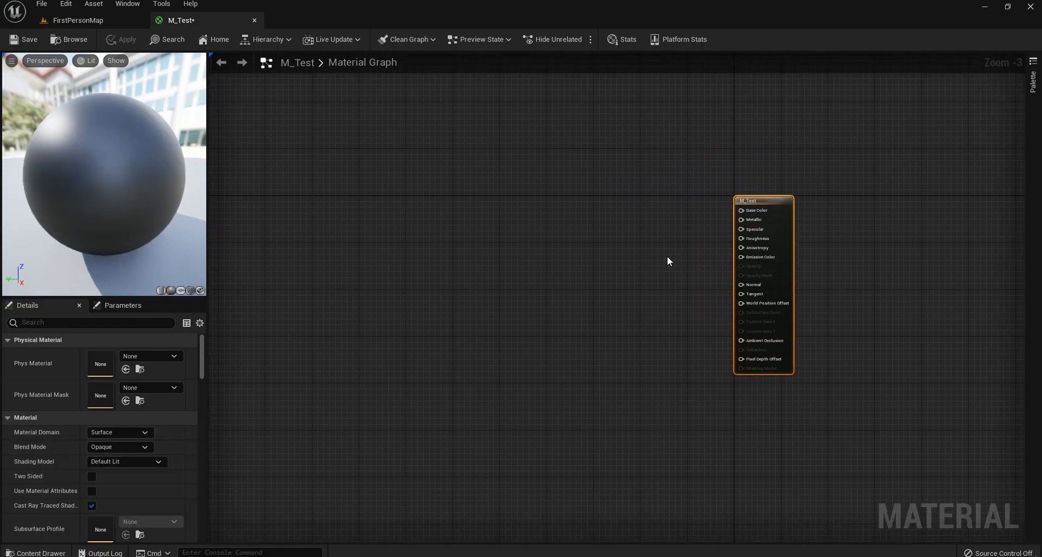
pyautogui.scroll(3, 667, 262)
pyautogui.moveTo(683, 278); pyautogui.dragTo(701, 264, button='right')
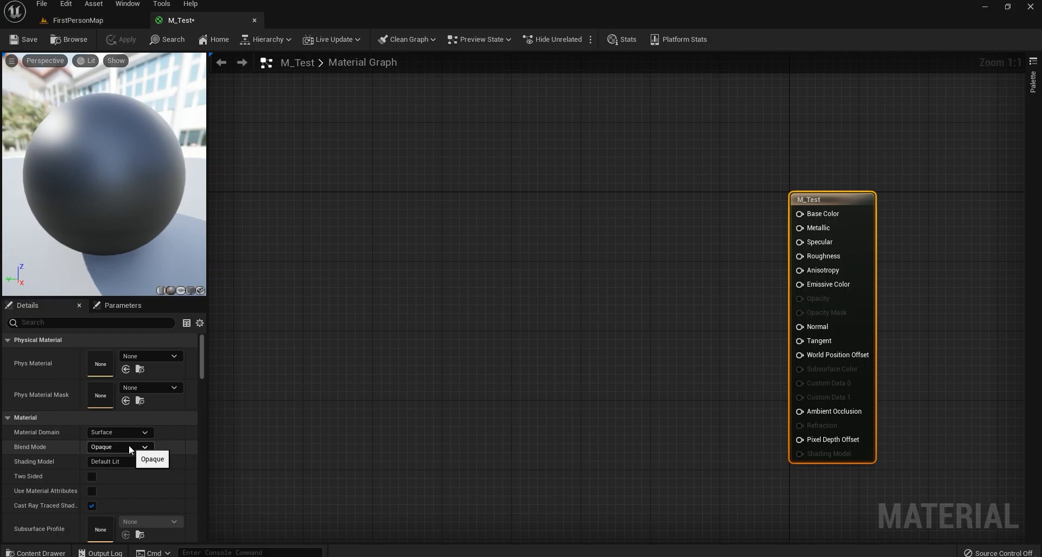
pyautogui.moveTo(733, 225); pyautogui.dragTo(582, 267, button='right')
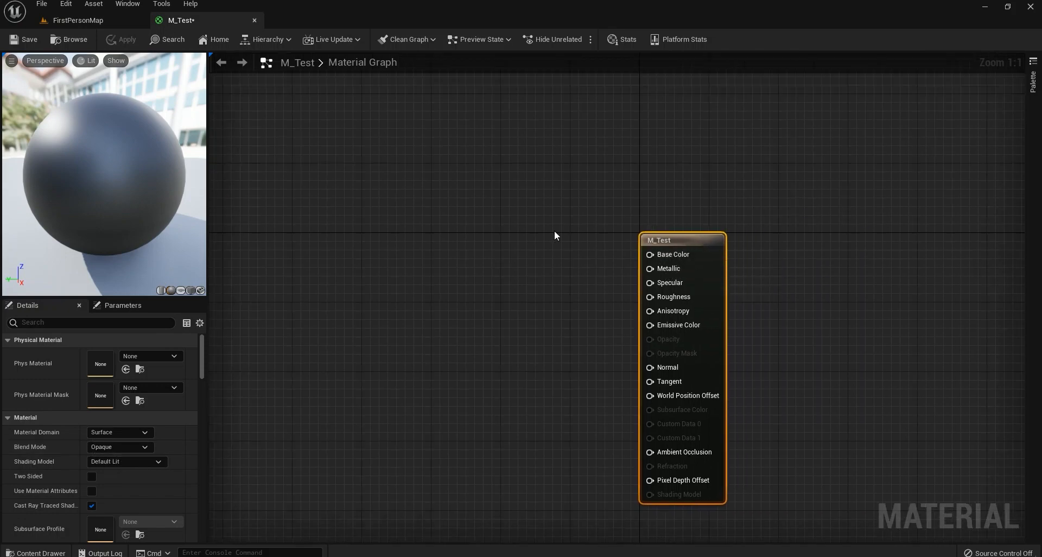
# Add a Constant3Vector node and connect it to M_Test's Base Color.
pyautogui.moveTo(554, 231); pyautogui.dragTo(572, 240, button='right')
pyautogui.press('3')
pyautogui.click(539, 234)
pyautogui.moveTo(575, 250); pyautogui.dragTo(523, 225)
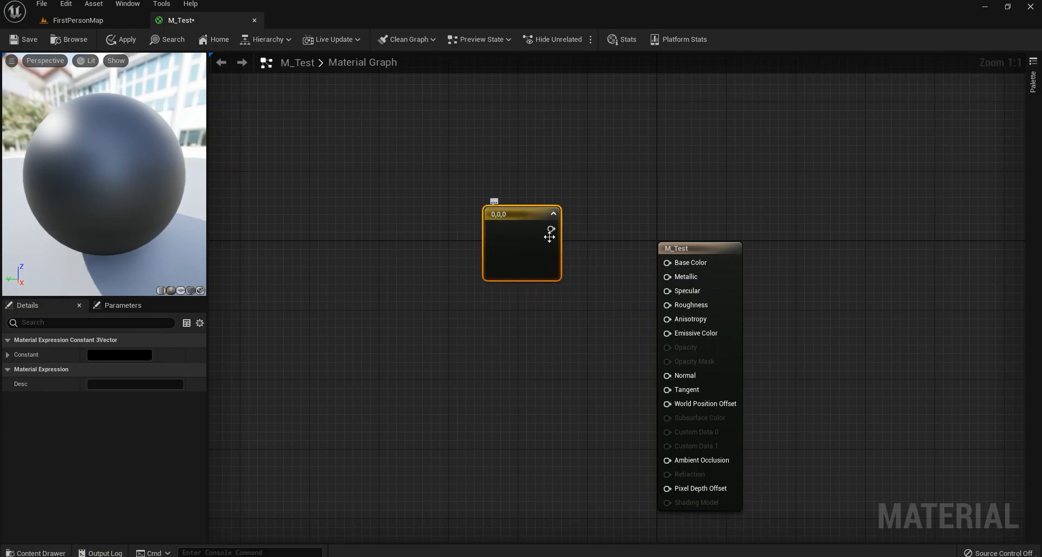
pyautogui.press('3')
pyautogui.click(477, 359)
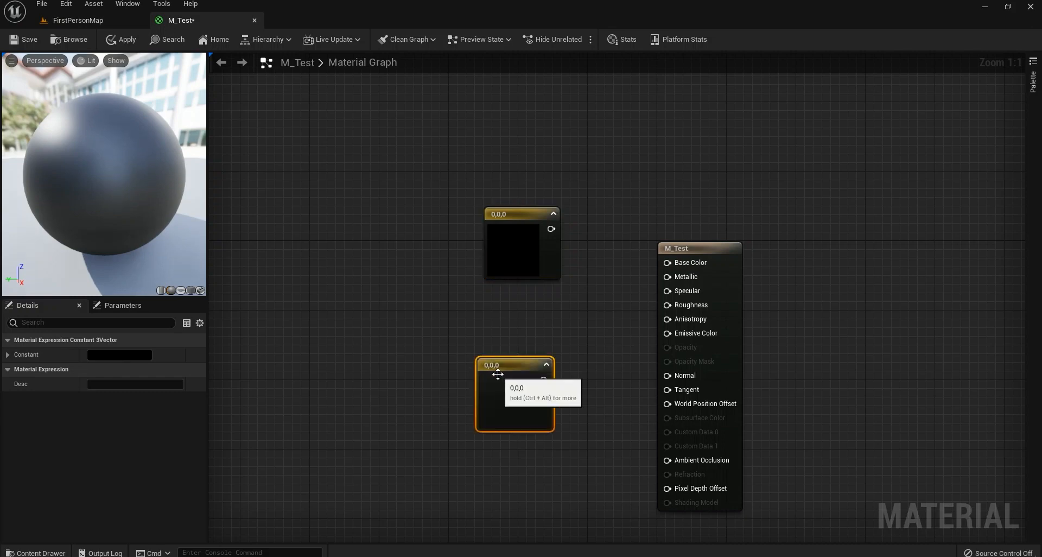
pyautogui.press('Delete')
pyautogui.moveTo(551, 229); pyautogui.dragTo(669, 262)
pyautogui.moveTo(523, 247); pyautogui.dragTo(523, 273)
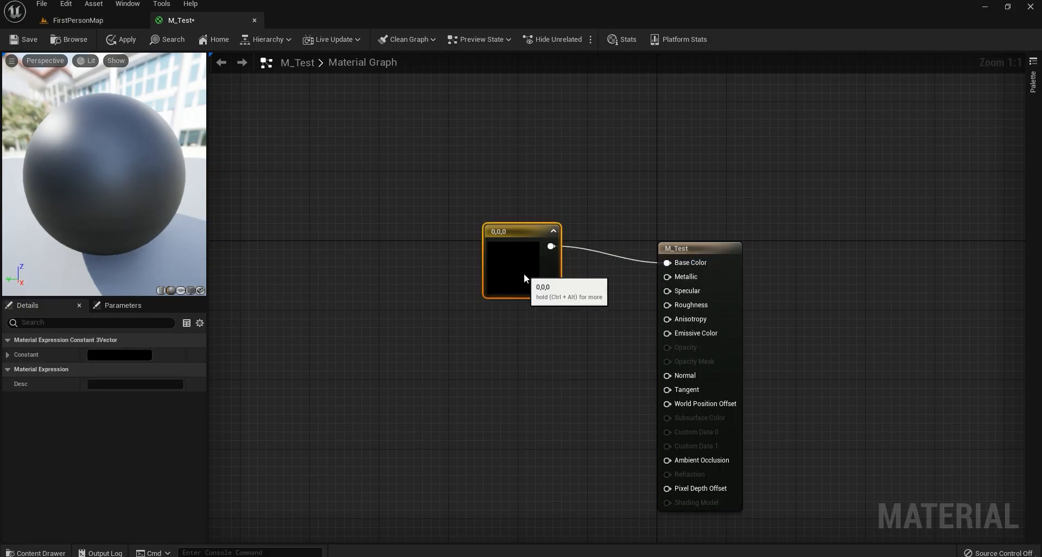
# Set the constant's colour to pink (0.927, 0.0929, 0.375) and check the preview sphere.
pyautogui.click(112, 358)
pyautogui.click(222, 350)
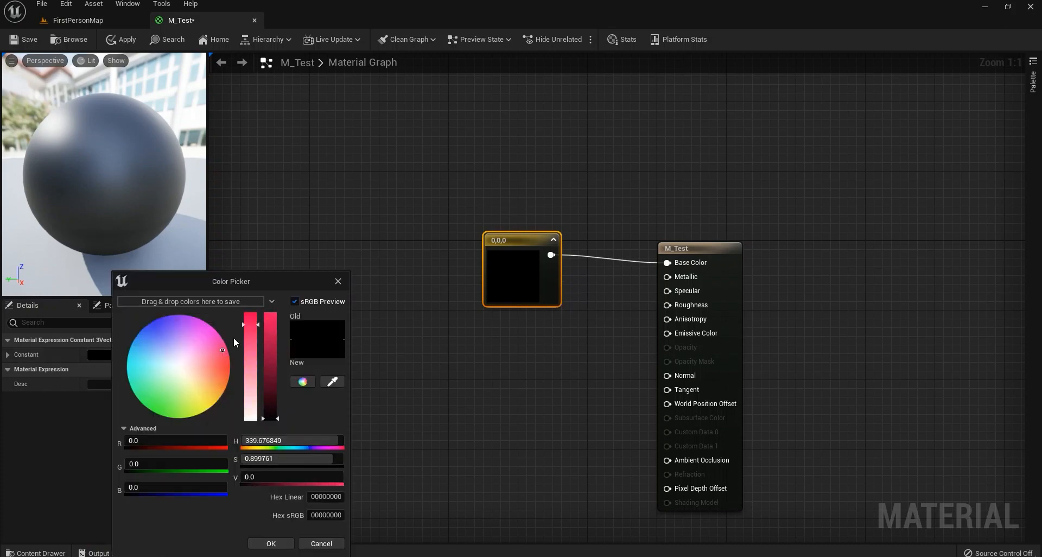
pyautogui.moveTo(270, 416); pyautogui.dragTo(271, 322)
pyautogui.click(274, 545)
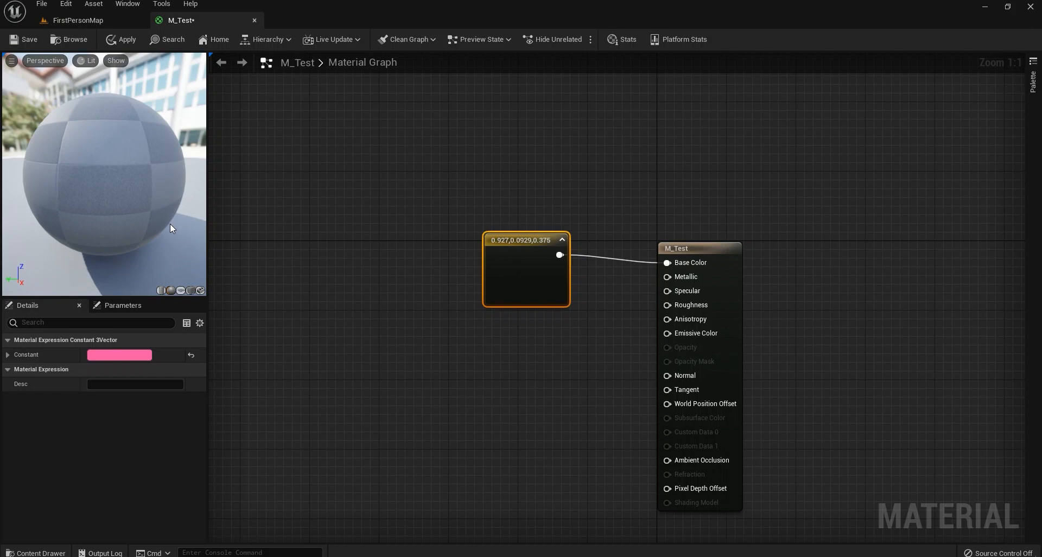
pyautogui.moveTo(170, 223); pyautogui.dragTo(44, 223)
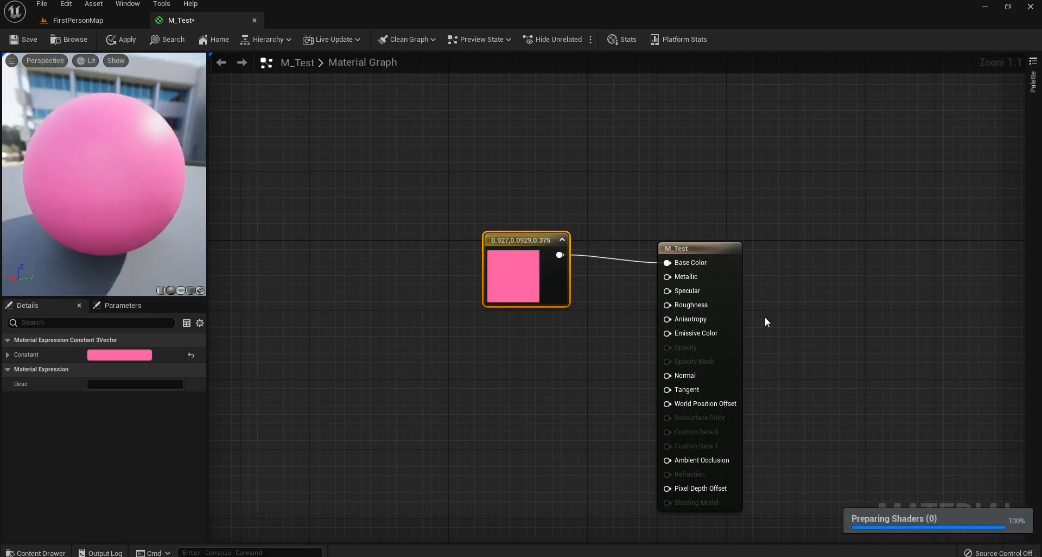
pyautogui.moveTo(738, 296); pyautogui.dragTo(901, 287)
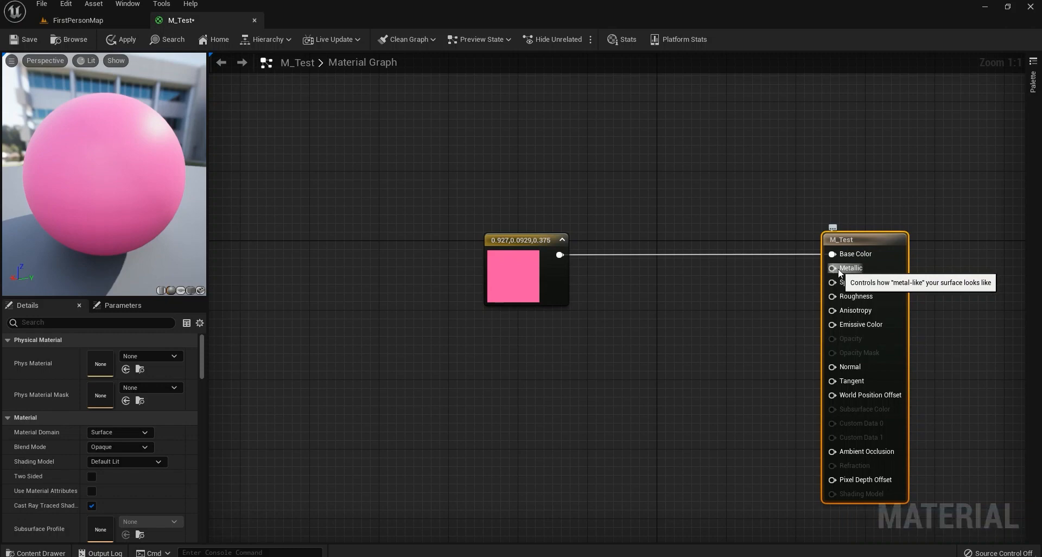
# Add a Constant node wired into Metallic with a value of 1.
pyautogui.click(668, 305)
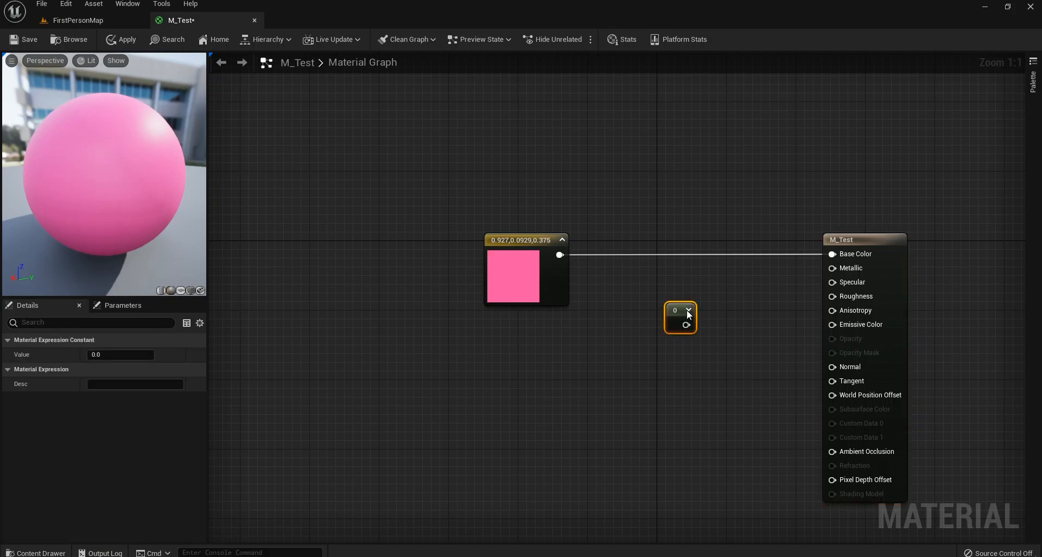
pyautogui.moveTo(686, 324); pyautogui.dragTo(709, 307)
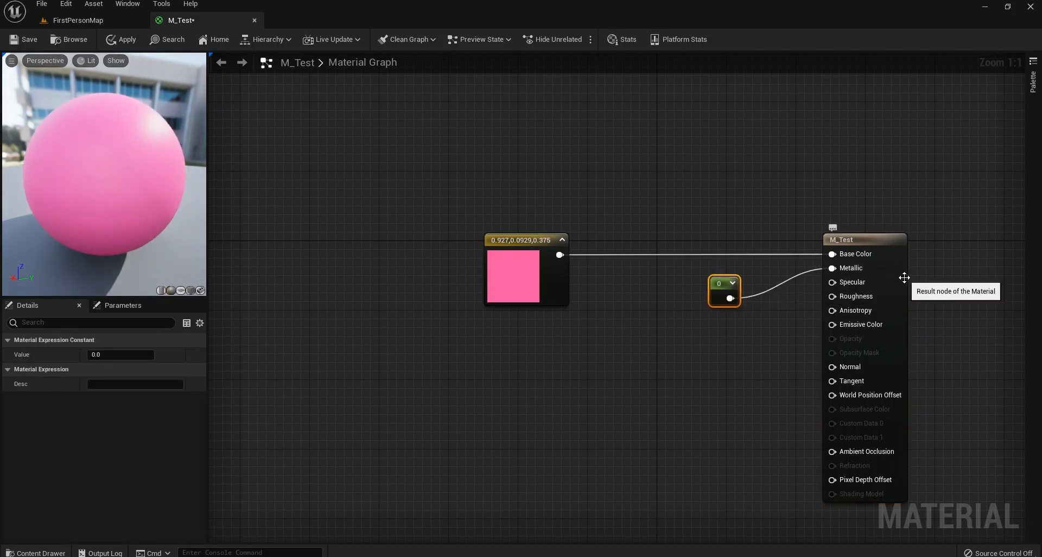
pyautogui.click(140, 354)
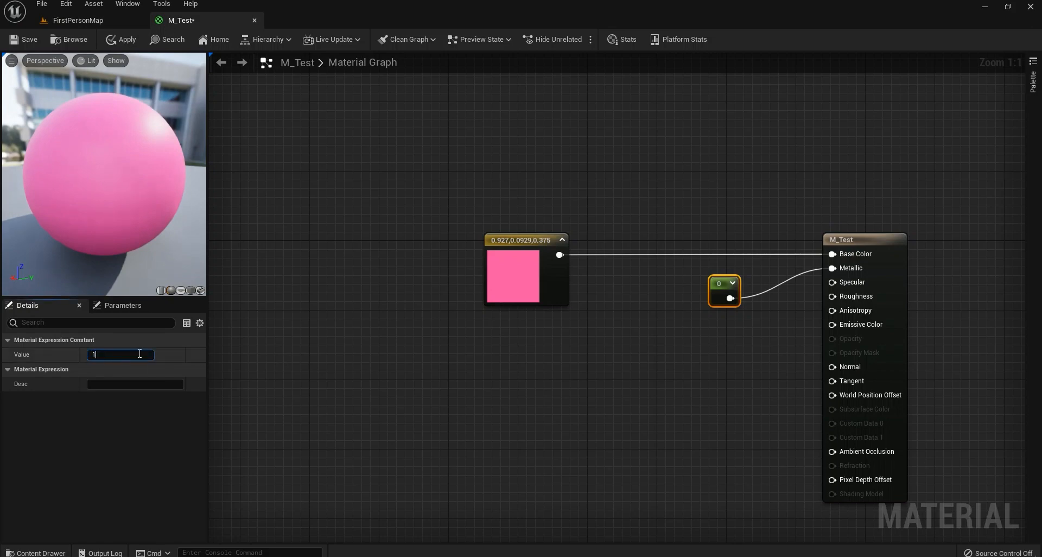
pyautogui.write('1')
pyautogui.press('Return')
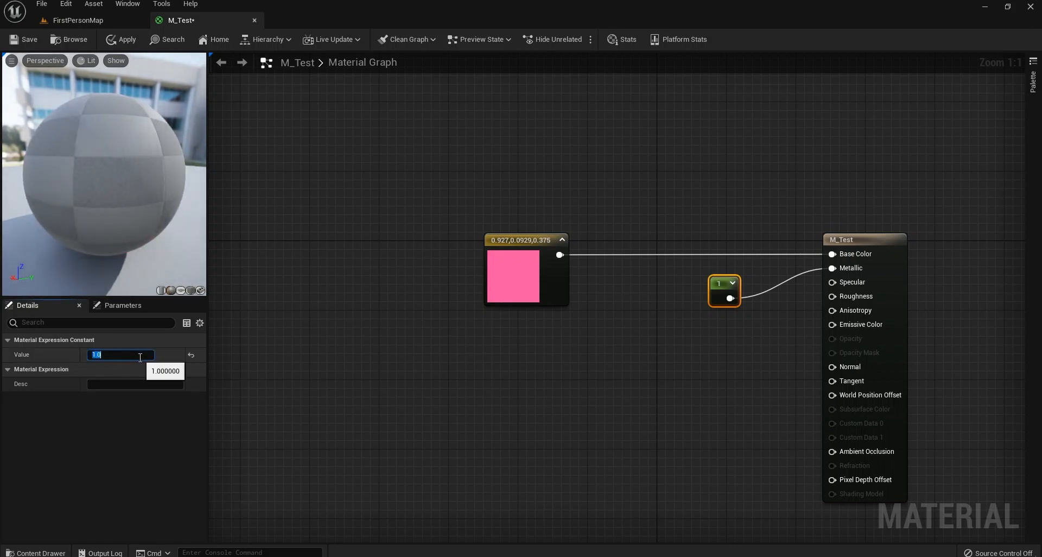
# Compare Metallic values of 10 and 1 on the preview sphere, settling on 1.
pyautogui.moveTo(177, 276); pyautogui.dragTo(133, 276)
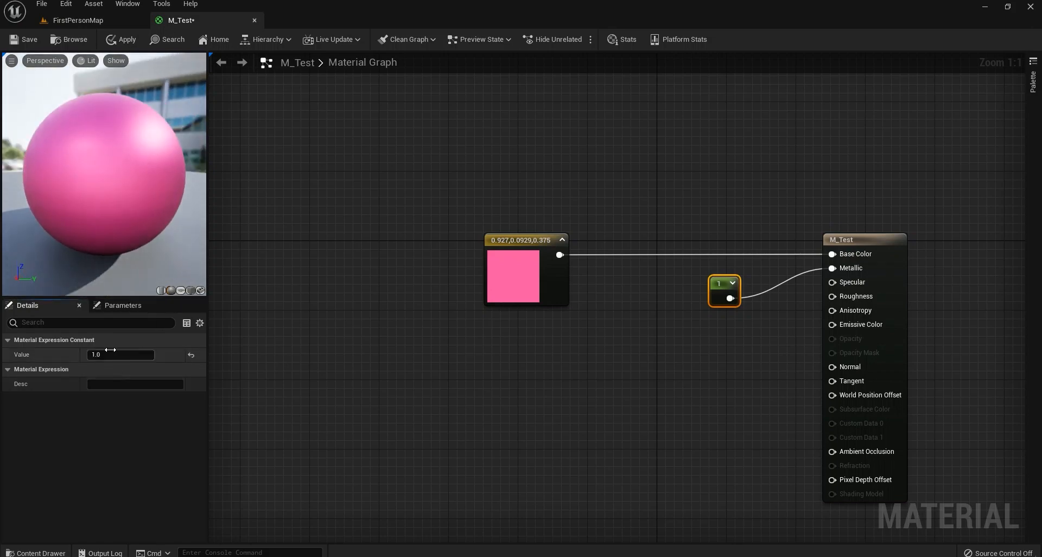
pyautogui.write('10')
pyautogui.press('Return')
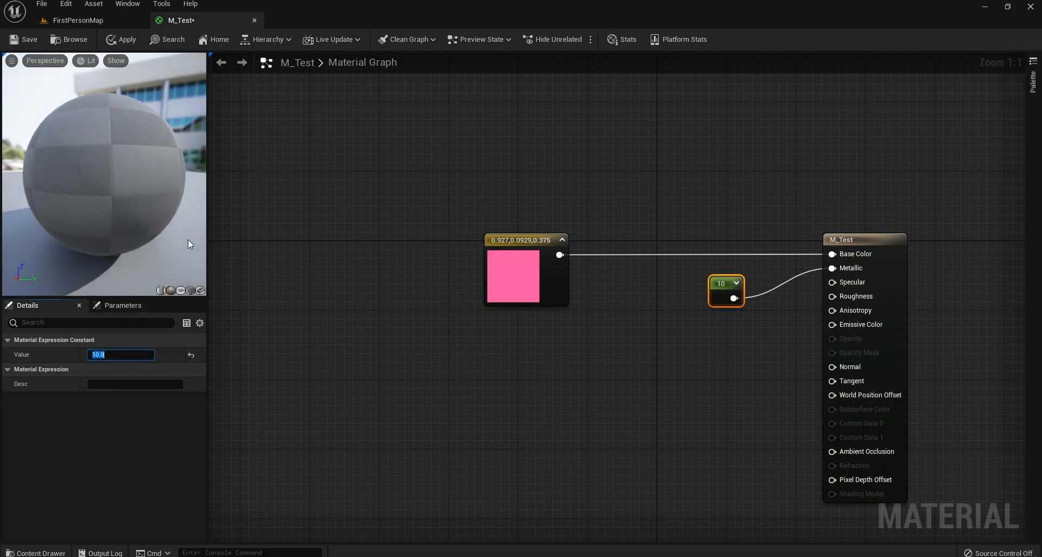
pyautogui.moveTo(108, 203); pyautogui.dragTo(22, 203)
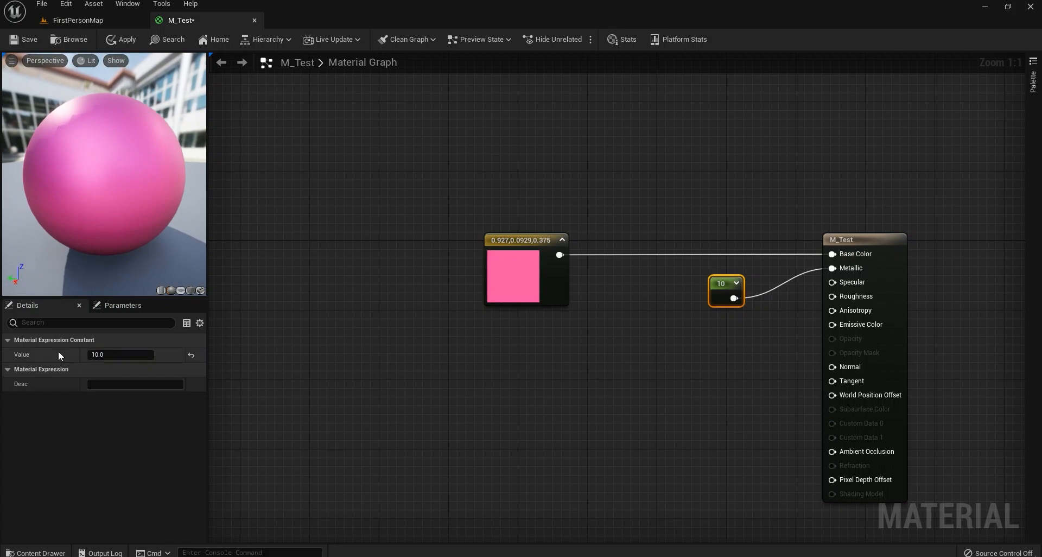
pyautogui.moveTo(103, 217)
pyautogui.mouseDown()
pyautogui.moveTo(174, 218)
pyautogui.moveTo(98, 212)
pyautogui.mouseUp()
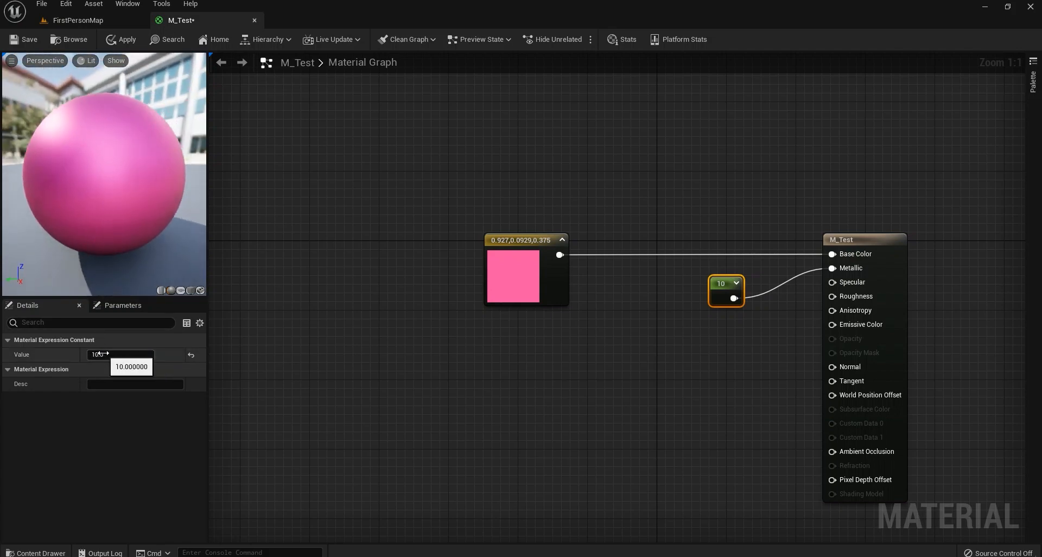
pyautogui.click(124, 354)
pyautogui.write('1')
pyautogui.press('Return')
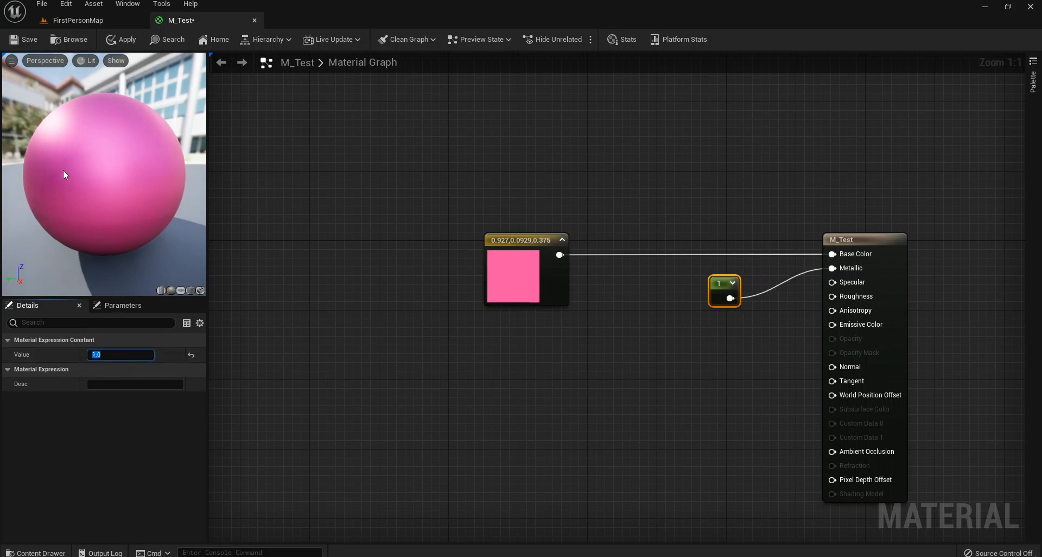
pyautogui.moveTo(65, 174); pyautogui.dragTo(174, 186)
pyautogui.click(105, 357)
pyautogui.write('10')
pyautogui.press('Return')
pyautogui.click(120, 354)
pyautogui.write('1')
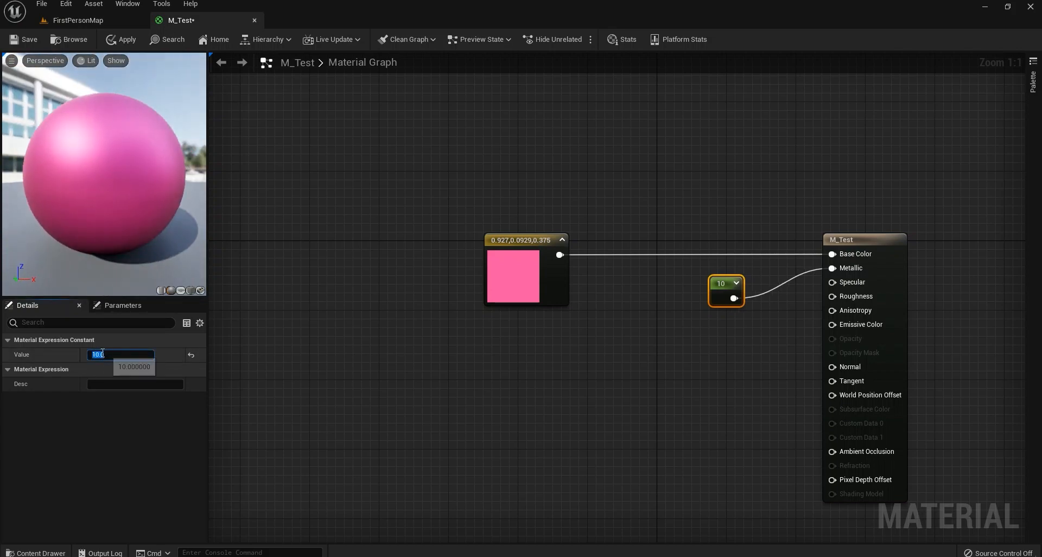
pyautogui.press('Return')
pyautogui.moveTo(87, 161); pyautogui.dragTo(124, 163)
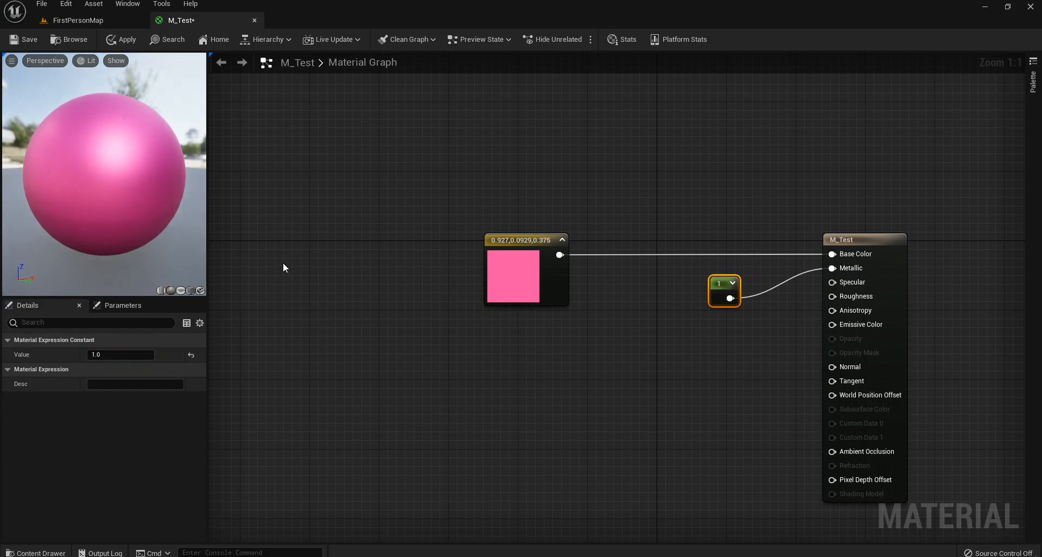
pyautogui.moveTo(721, 295); pyautogui.dragTo(609, 287)
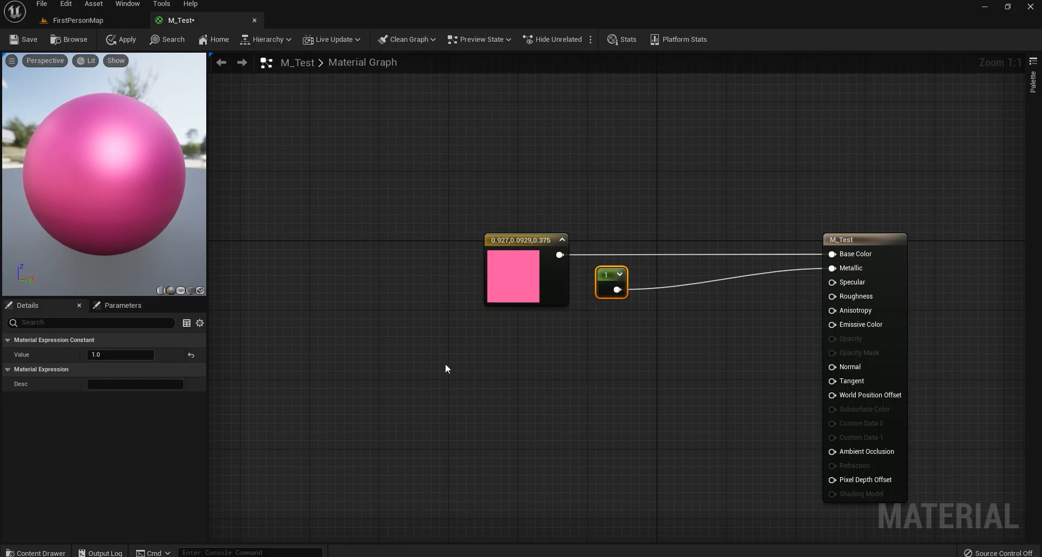
# Open M_Metal_Burnished_Steel from the starter Materials folder.
pyautogui.click(81, 21)
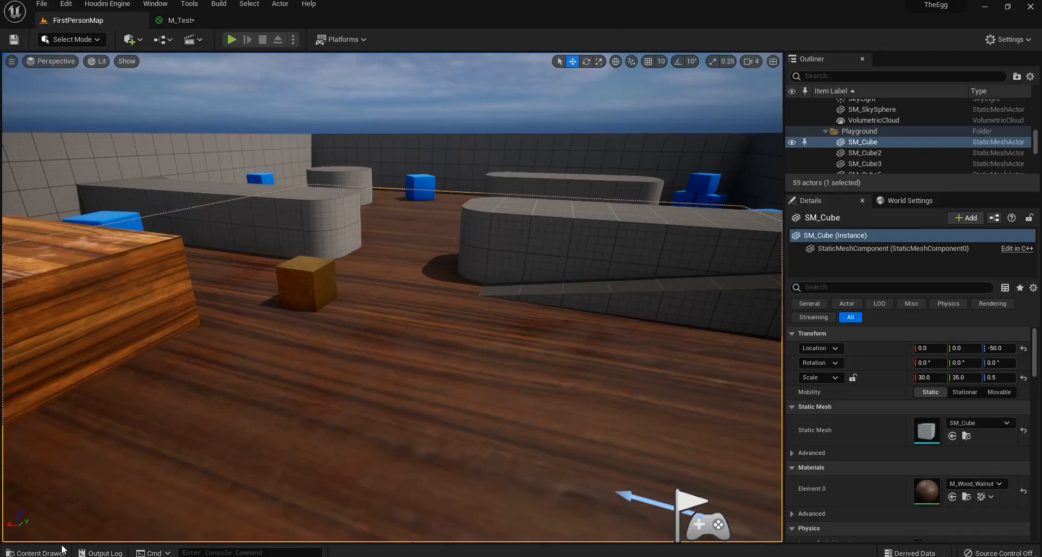
pyautogui.click(61, 551)
pyautogui.click(456, 426)
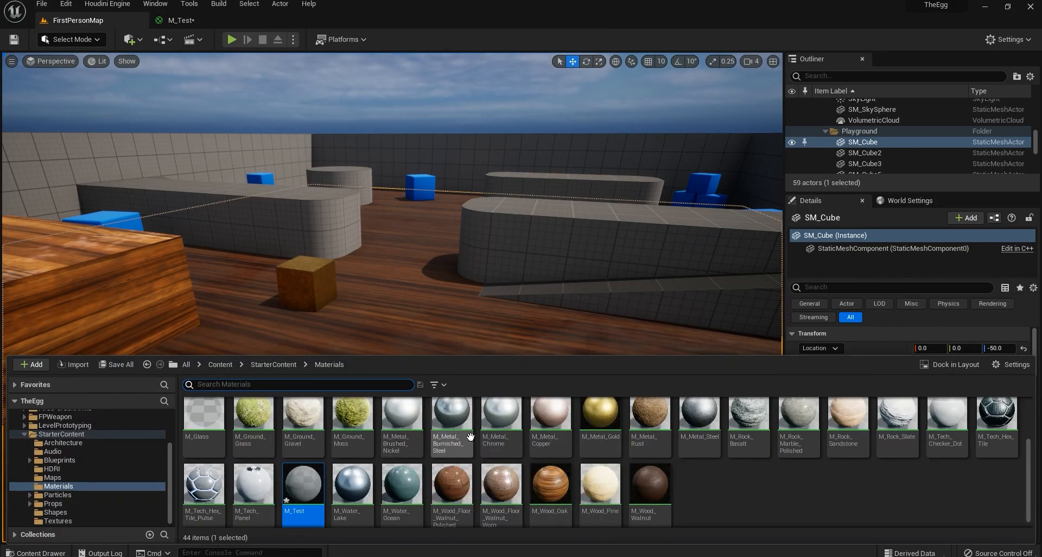
pyautogui.doubleClick(457, 426)
pyautogui.scroll(-6, 708, 374)
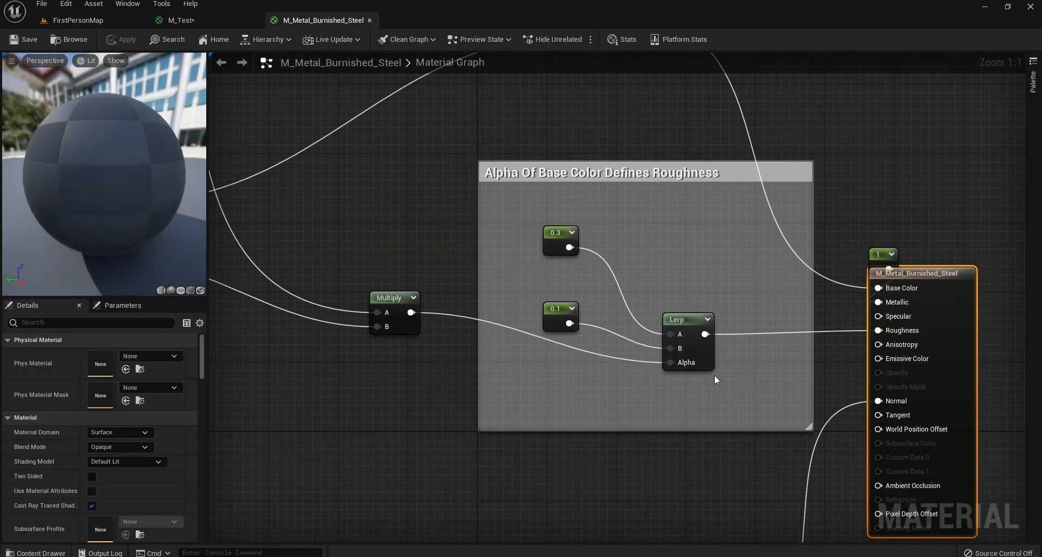
pyautogui.scroll(5, 570, 345)
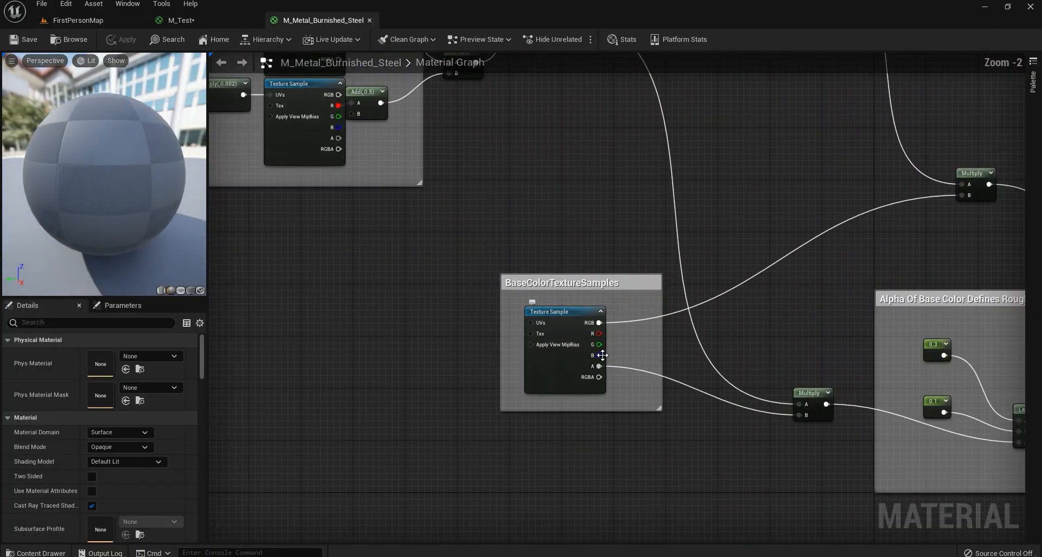
# Locate its base colour texture T_Metal_Aluminum_D and drag it into the M_Test graph.
pyautogui.click(565, 374)
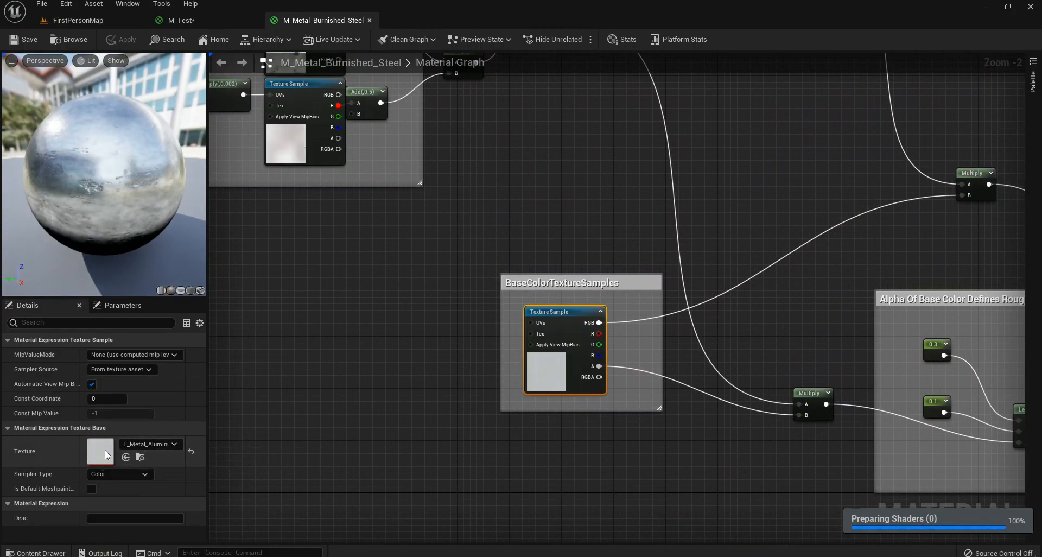
pyautogui.click(139, 458)
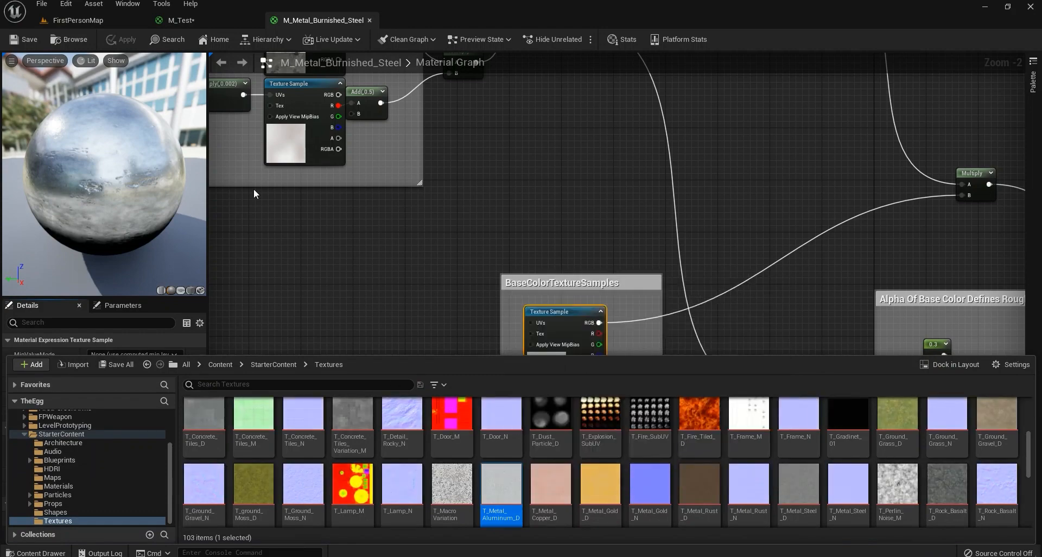
pyautogui.moveTo(501, 483); pyautogui.dragTo(521, 416)
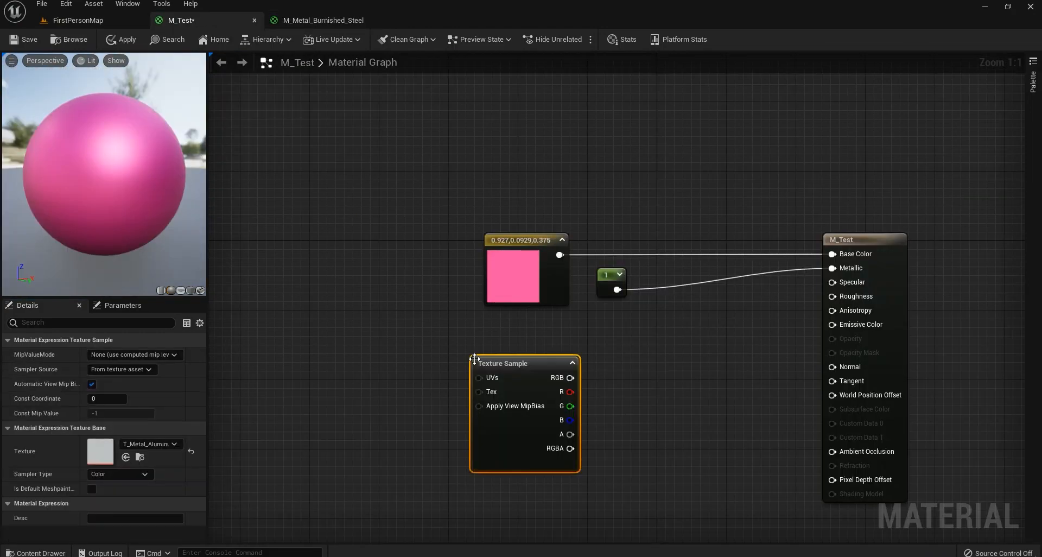
# Open T_Metal_Aluminum_D in the texture editor and hide the R, G and B channels.
pyautogui.doubleClick(101, 451)
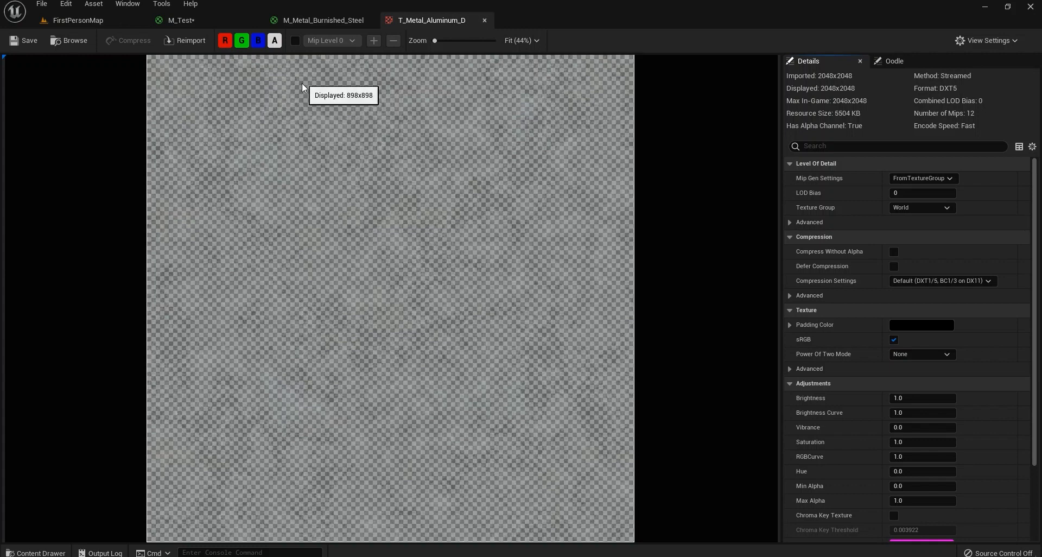
pyautogui.click(244, 42)
pyautogui.click(258, 41)
pyautogui.click(227, 42)
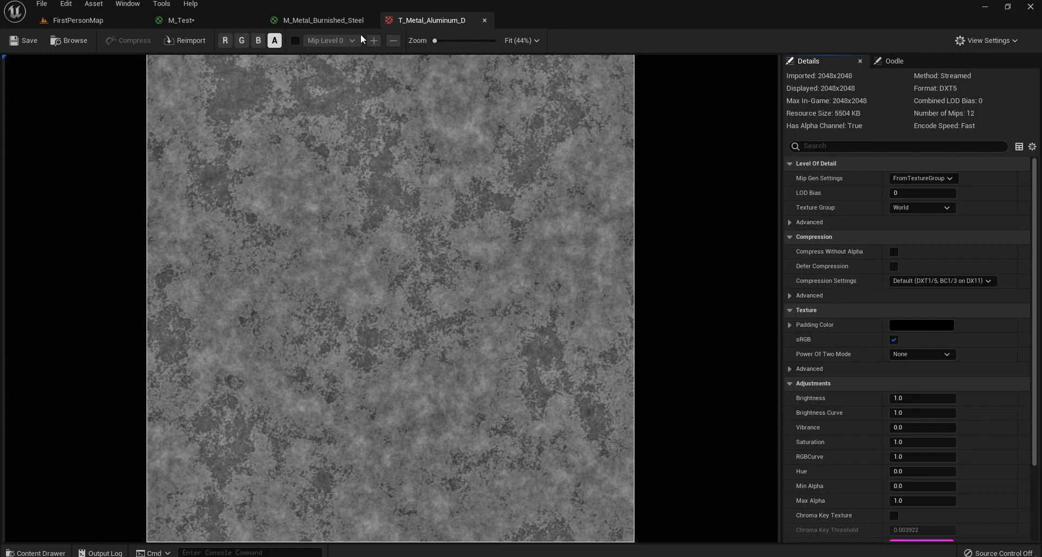
# Close the M_Metal_Burnished_Steel tab and return to the M_Test graph, selecting the Texture Sample.
pyautogui.click(314, 20)
pyautogui.click(370, 21)
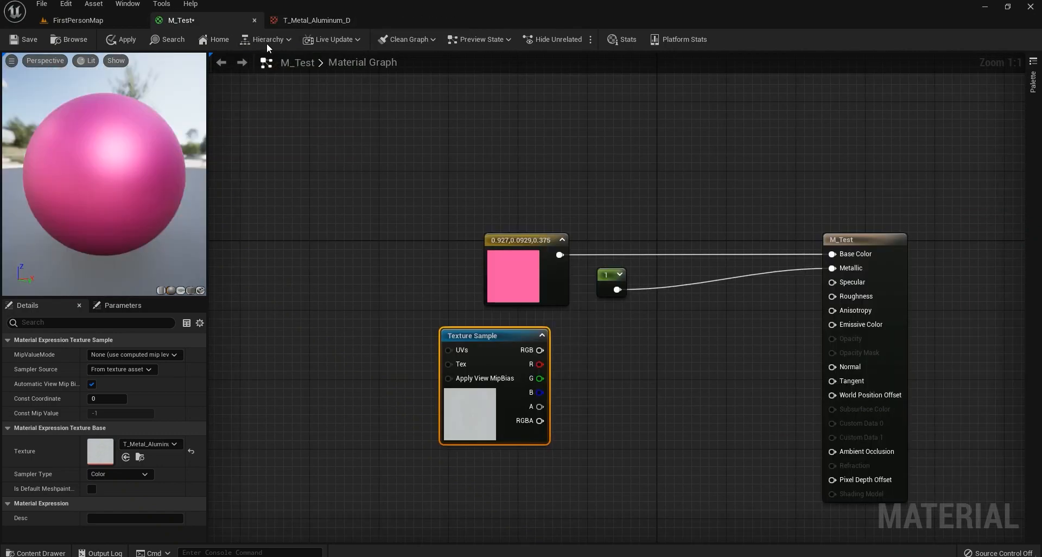
pyautogui.moveTo(720, 399); pyautogui.dragTo(557, 342, button='right')
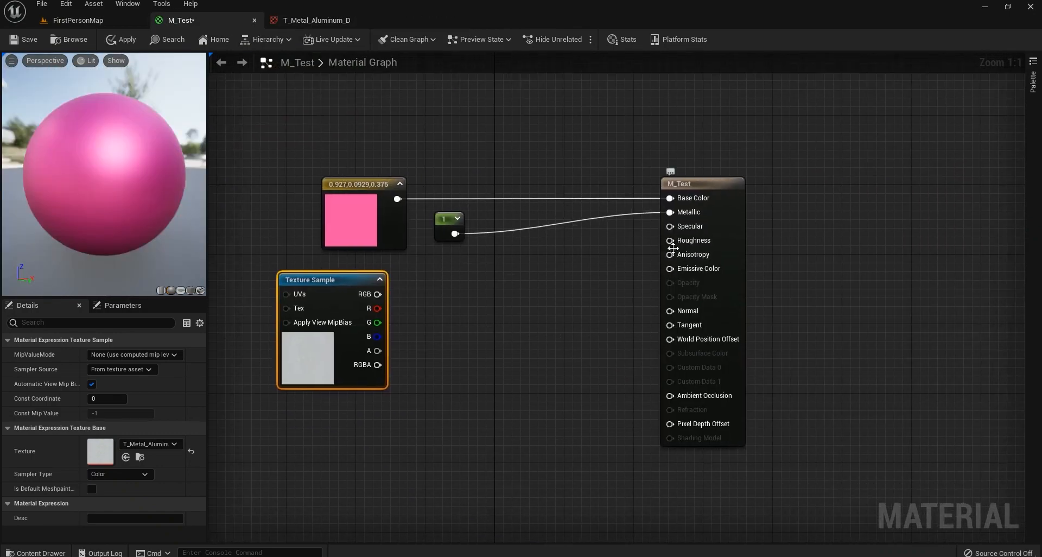
pyautogui.click(323, 20)
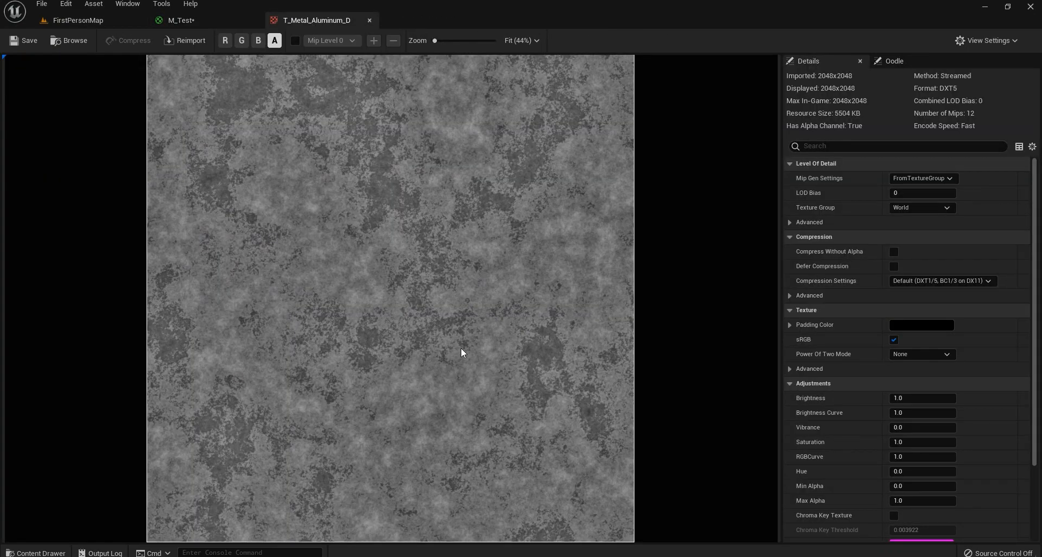
pyautogui.click(173, 21)
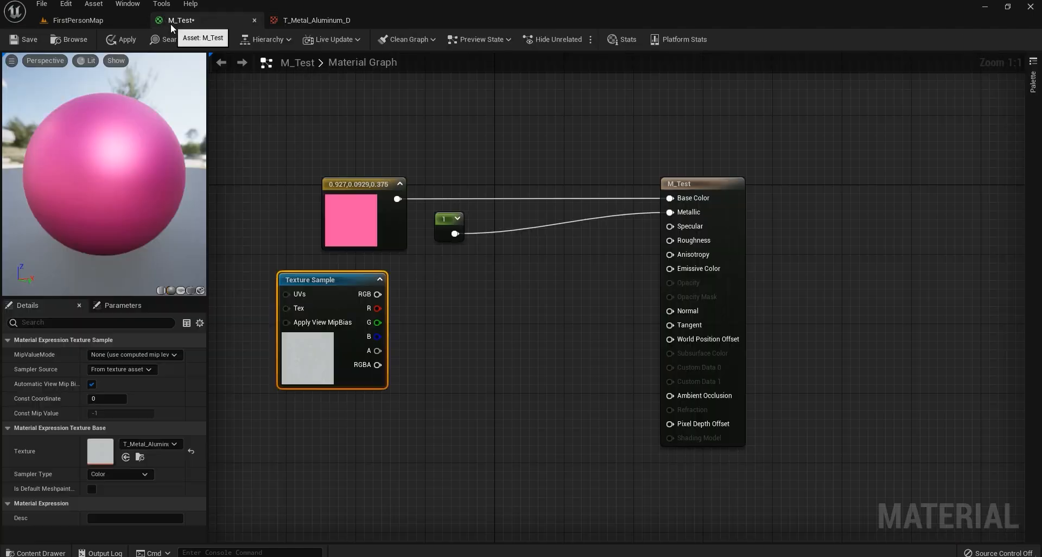
pyautogui.moveTo(454, 239); pyautogui.dragTo(464, 232)
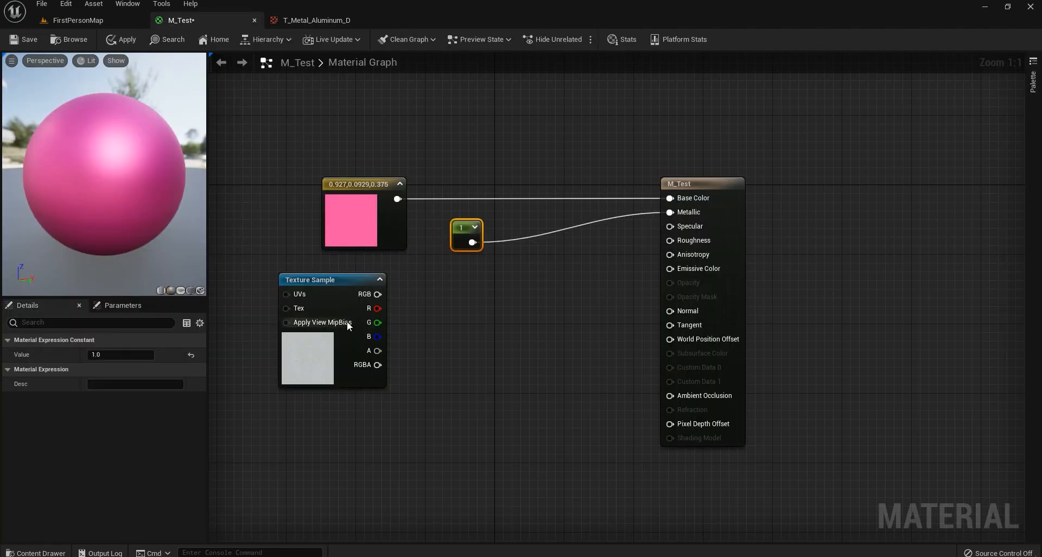
pyautogui.click(308, 370)
pyautogui.click(325, 22)
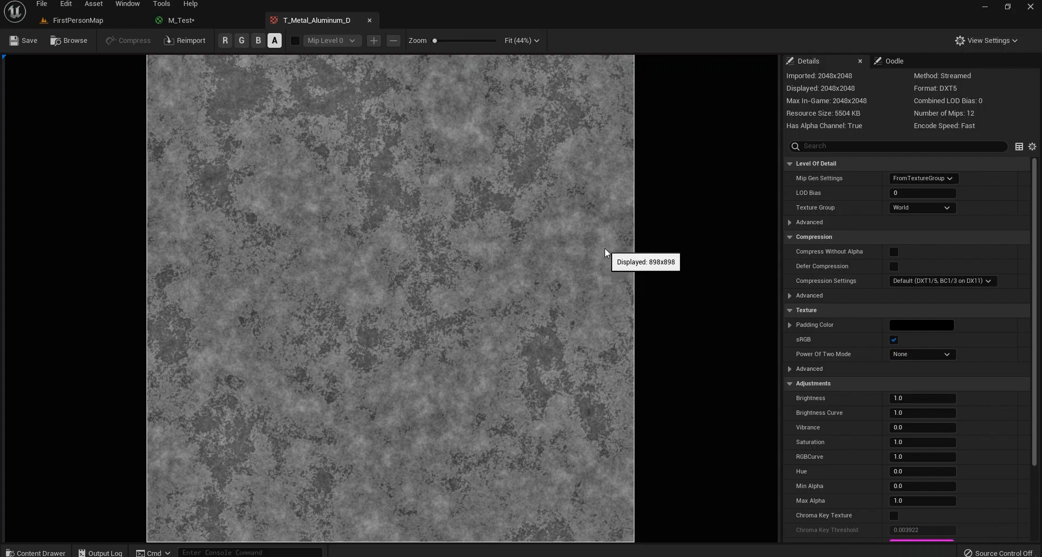
pyautogui.click(212, 23)
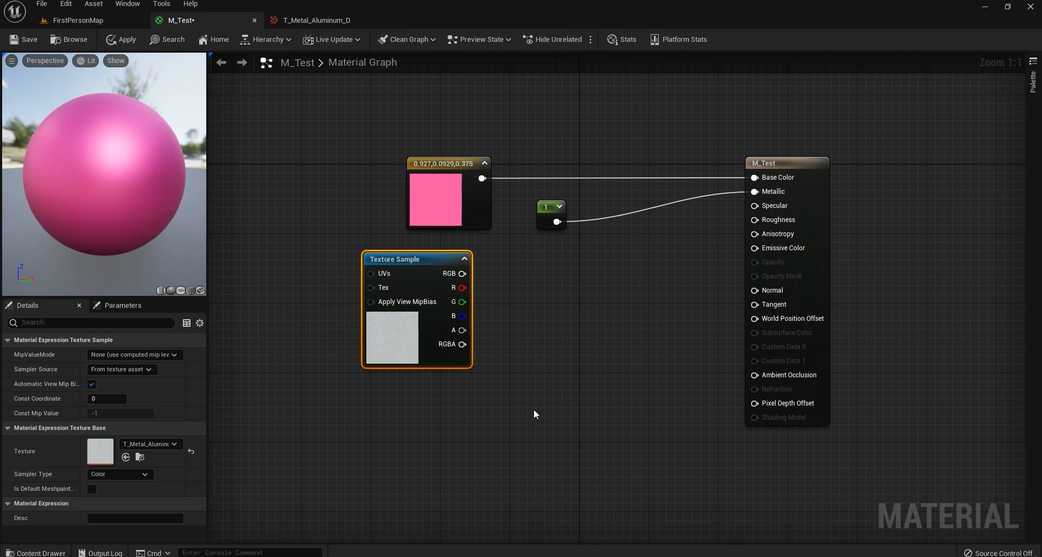
# Place a black 0,0,0 Constant3Vector below the Texture Sample, comparing it with the aluminum texture's alpha.
pyautogui.click(532, 426)
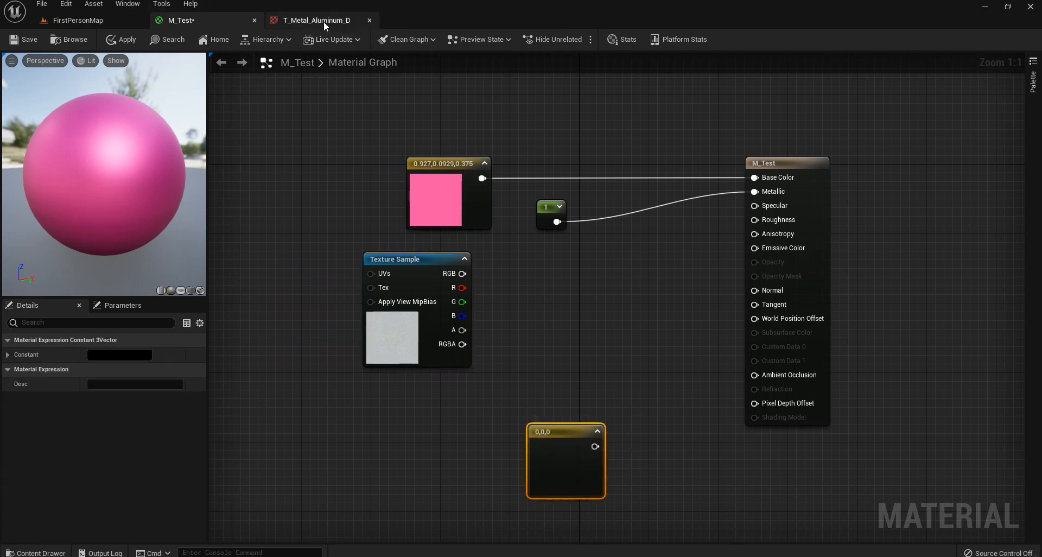
pyautogui.click(323, 21)
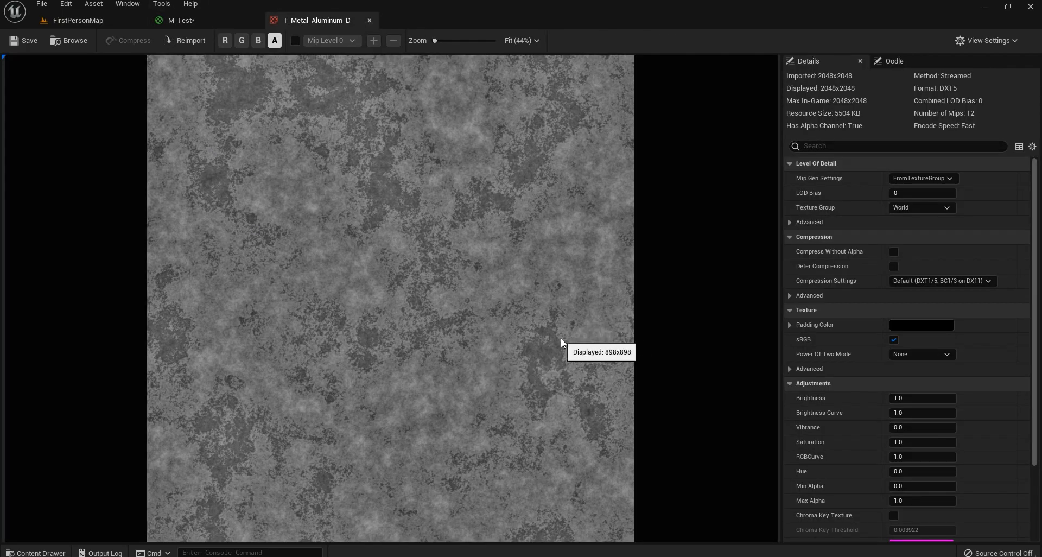
pyautogui.click(220, 18)
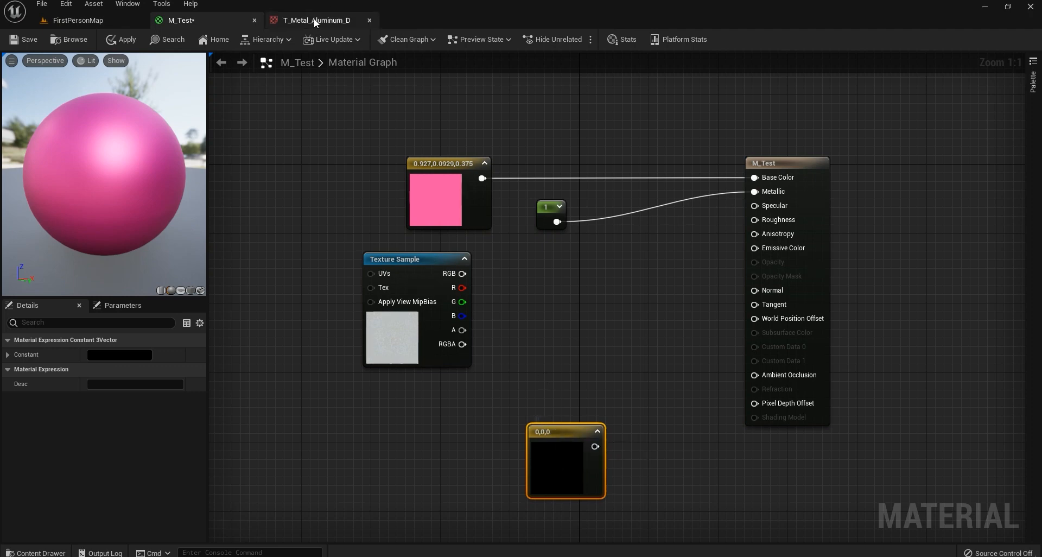
pyautogui.click(314, 19)
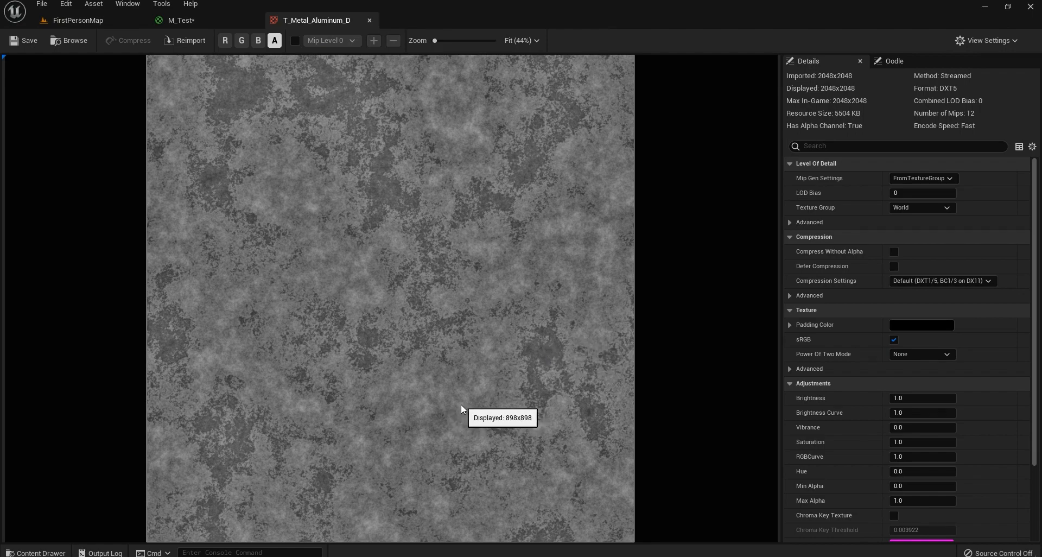
pyautogui.click(192, 21)
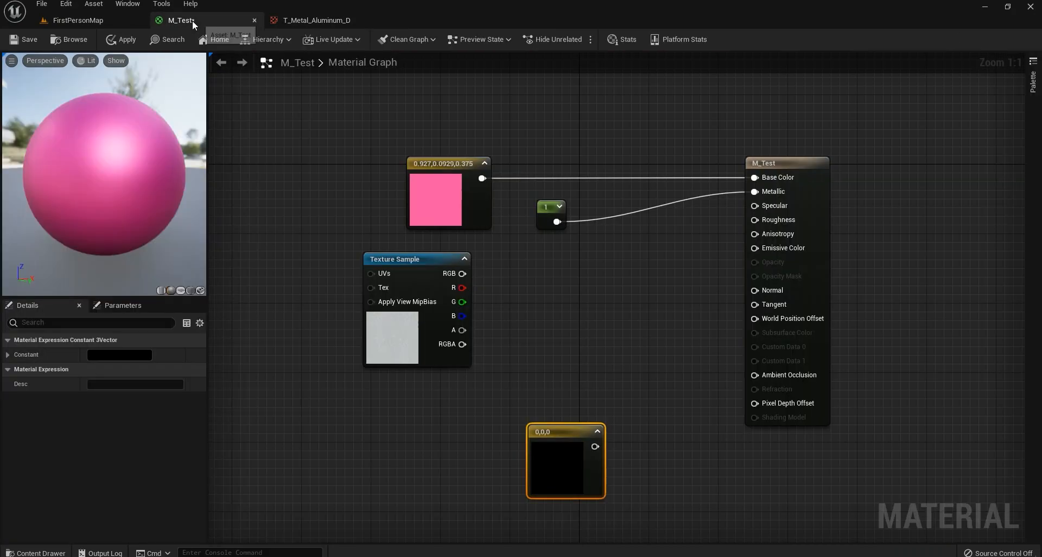
pyautogui.click(307, 18)
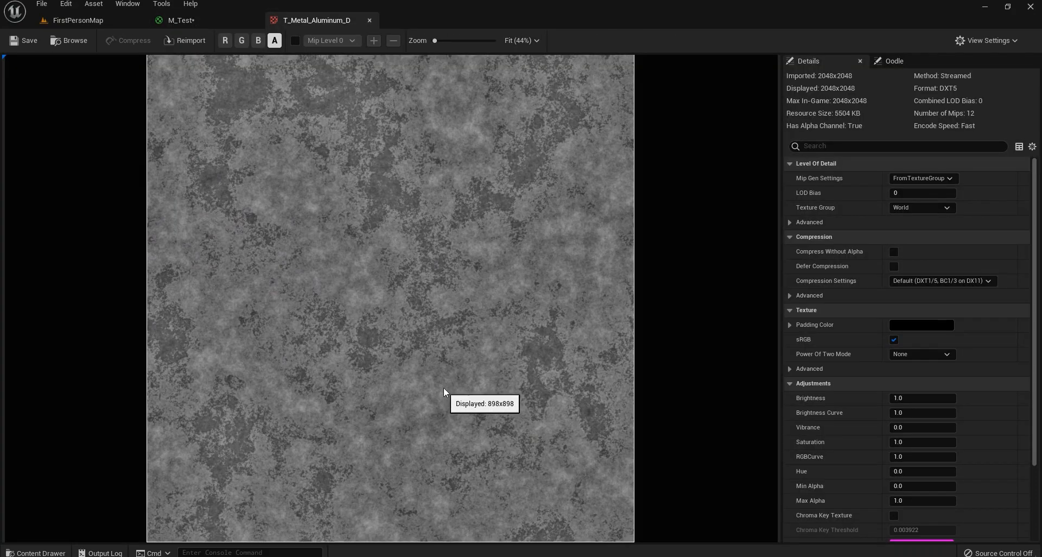
pyautogui.click(187, 20)
pyautogui.click(301, 22)
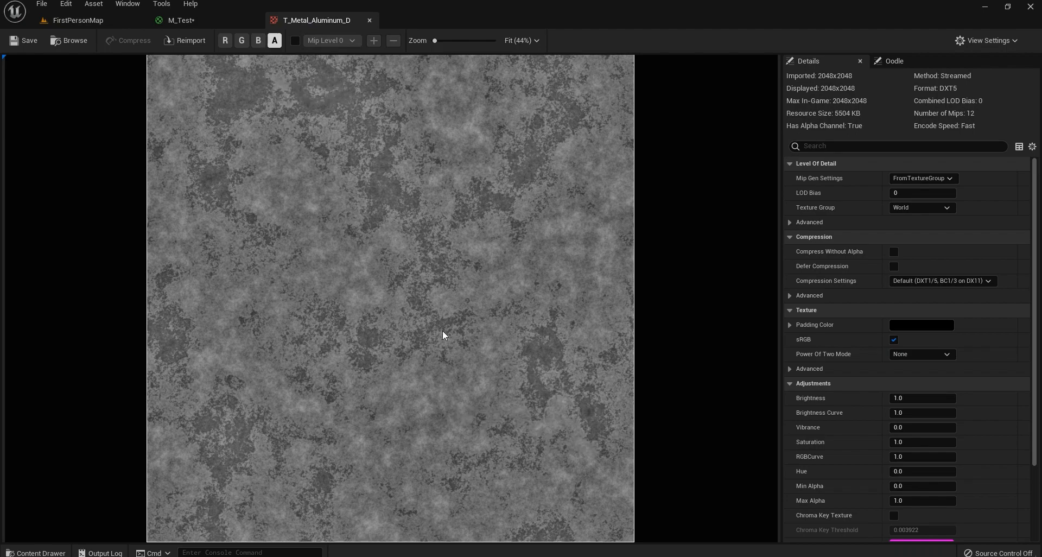
pyautogui.click(214, 22)
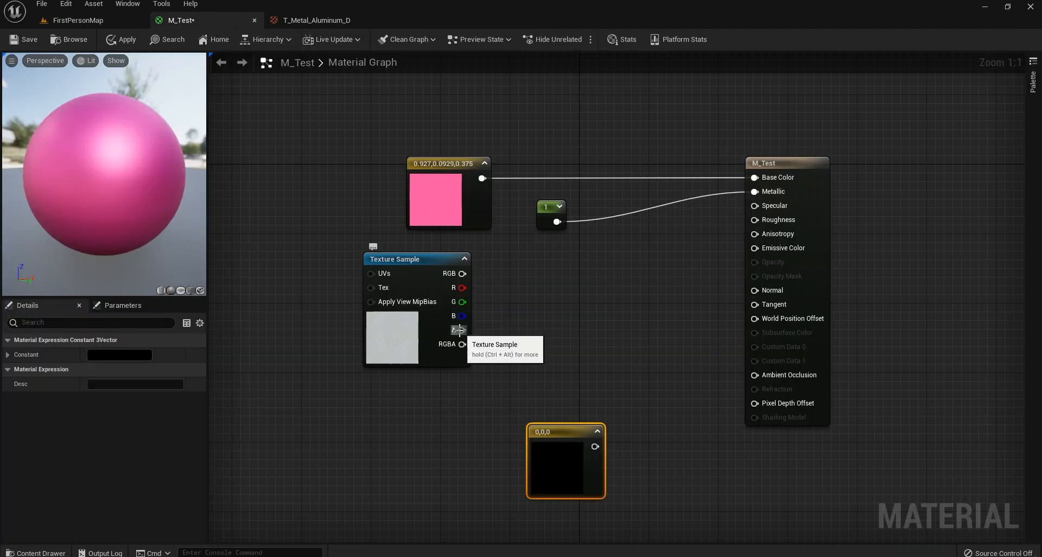
# Add a 0 constant wired to Roughness, then restore the texture's alpha on Roughness.
pyautogui.moveTo(460, 329); pyautogui.dragTo(764, 224)
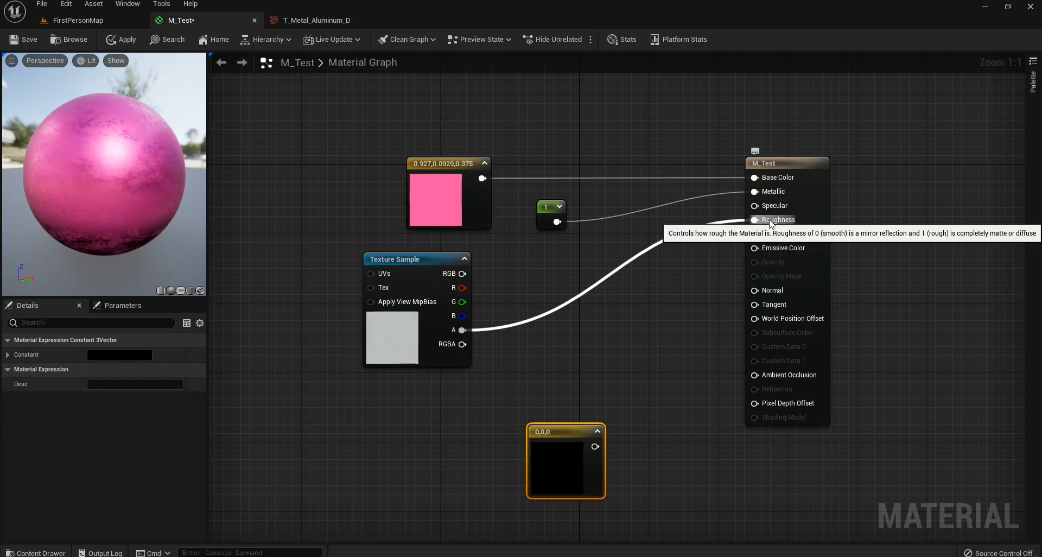
pyautogui.moveTo(33, 220); pyautogui.dragTo(152, 209)
pyautogui.moveTo(637, 334); pyautogui.dragTo(577, 357, button='right')
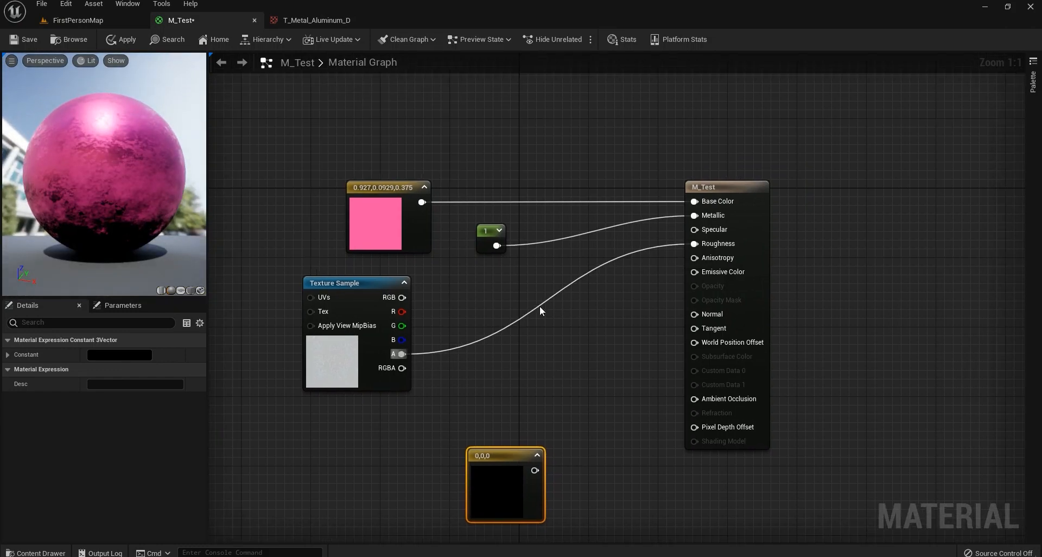
pyautogui.click(515, 271)
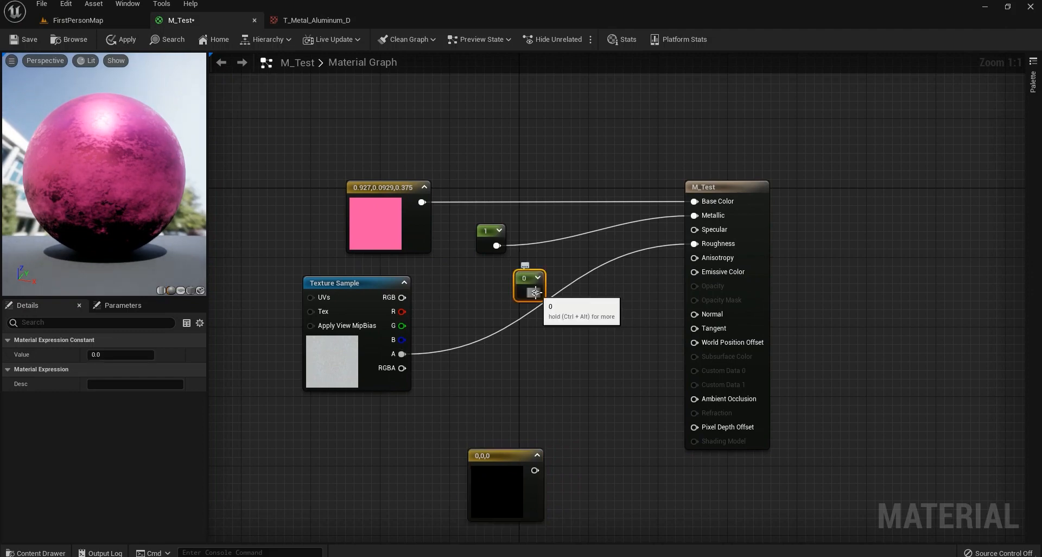
pyautogui.moveTo(535, 293); pyautogui.dragTo(695, 243)
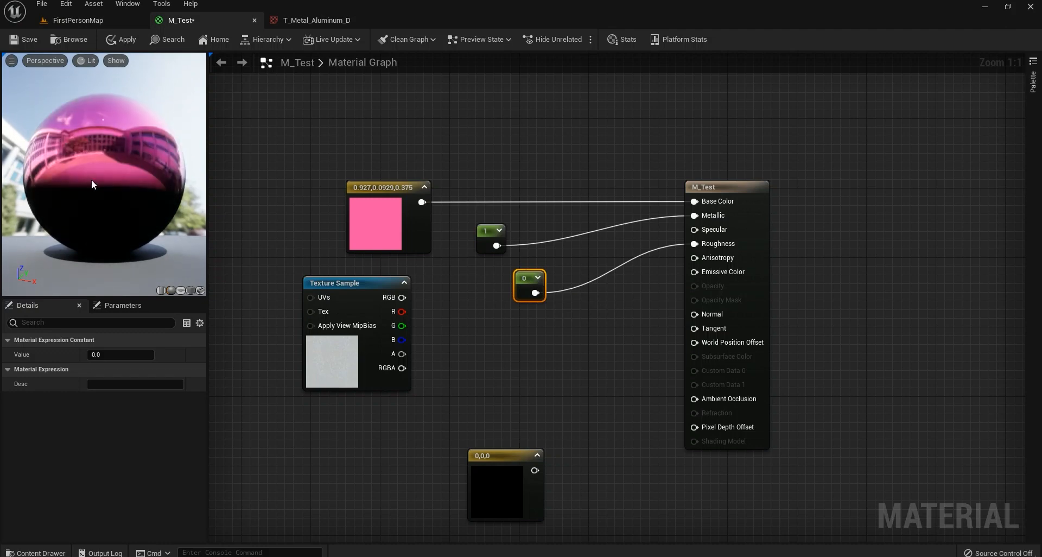
pyautogui.moveTo(91, 179); pyautogui.dragTo(141, 157)
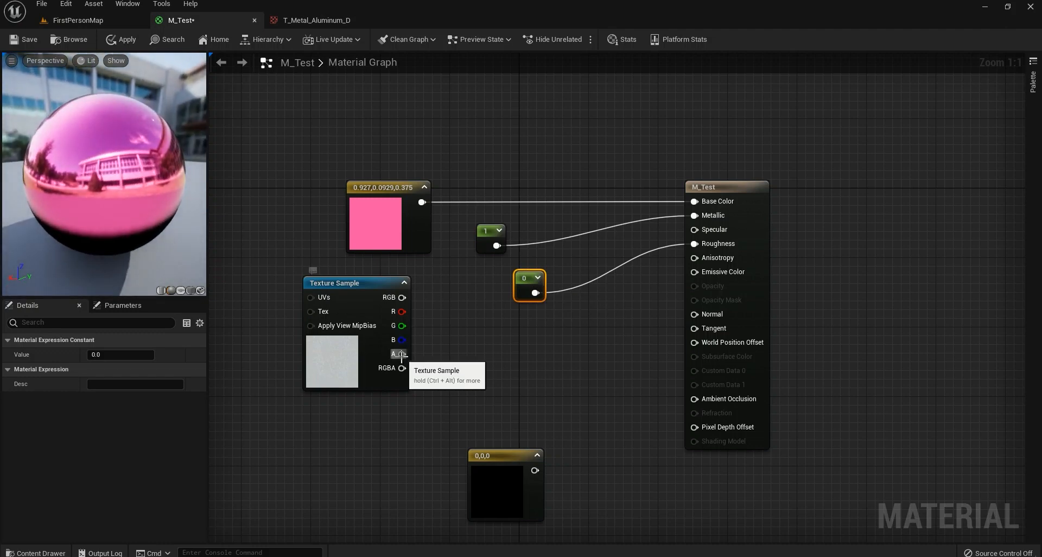
pyautogui.moveTo(402, 354); pyautogui.dragTo(695, 244)
pyautogui.moveTo(113, 194); pyautogui.dragTo(168, 177)
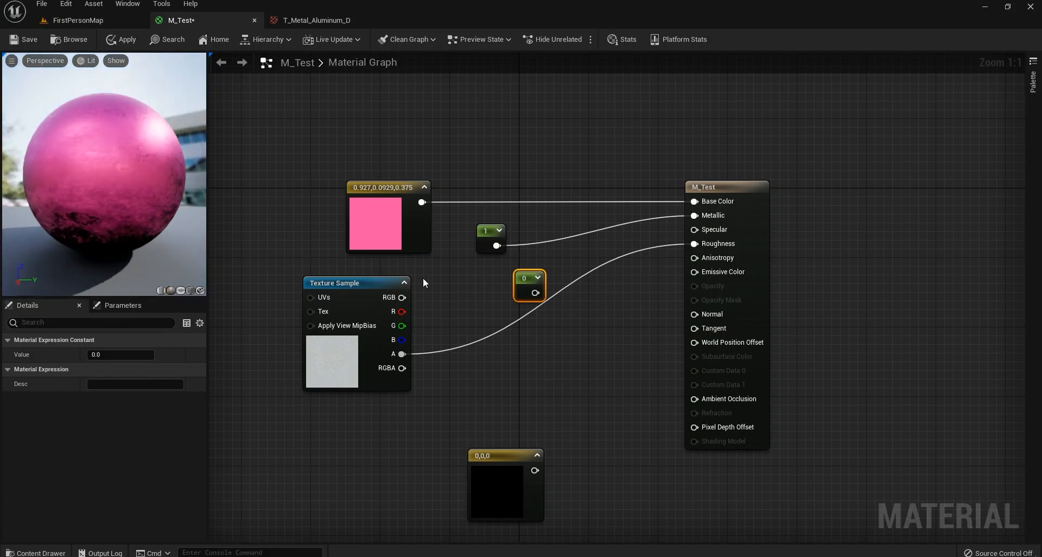
pyautogui.moveTo(402, 353); pyautogui.dragTo(534, 341)
# Add a OneMinus node on the texture alpha, preview it, and wire its output into Metallic.
pyautogui.write('on')
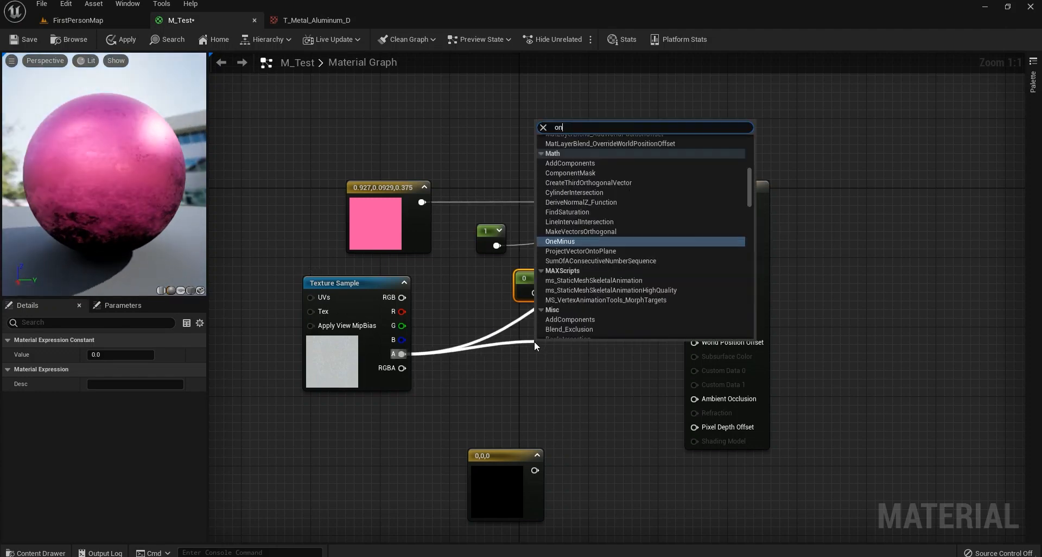
pyautogui.write('em')
pyautogui.press('Return')
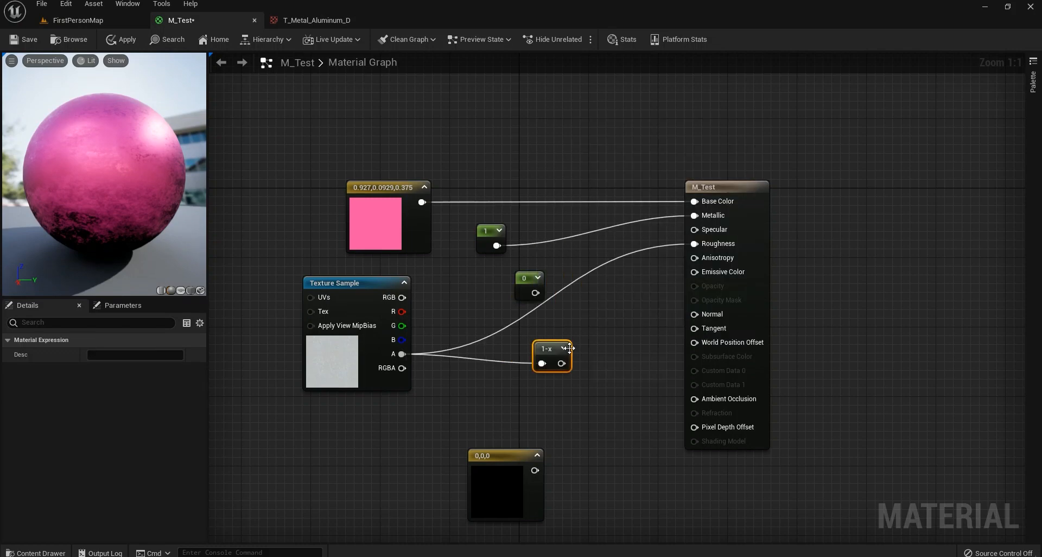
pyautogui.rightClick(549, 345)
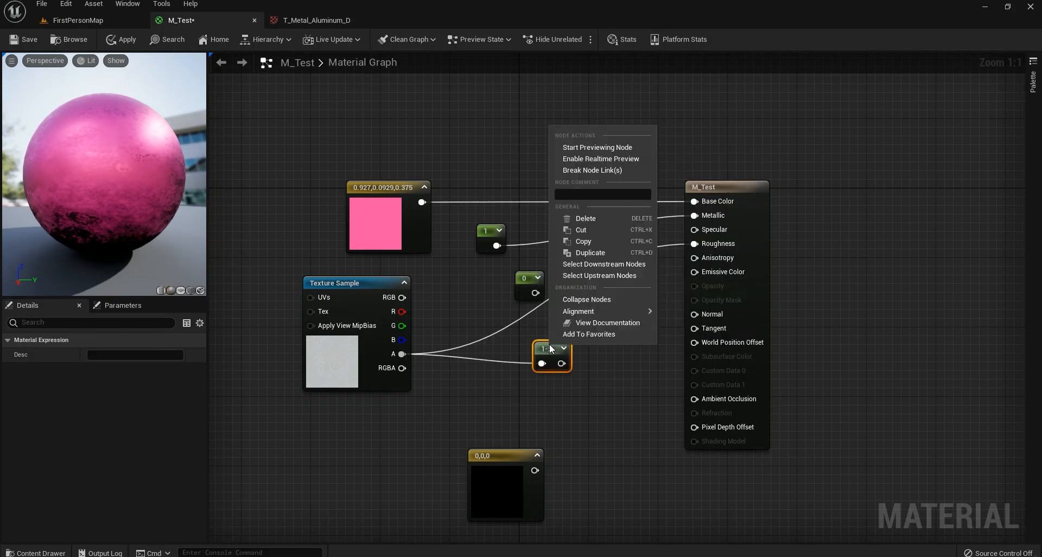
pyautogui.click(608, 151)
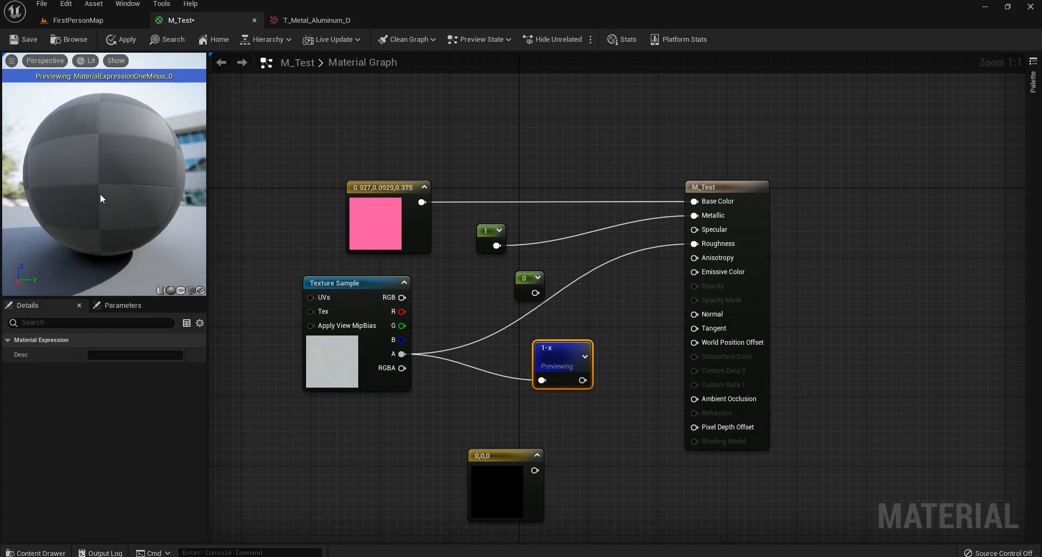
pyautogui.moveTo(93, 194); pyautogui.dragTo(90, 200)
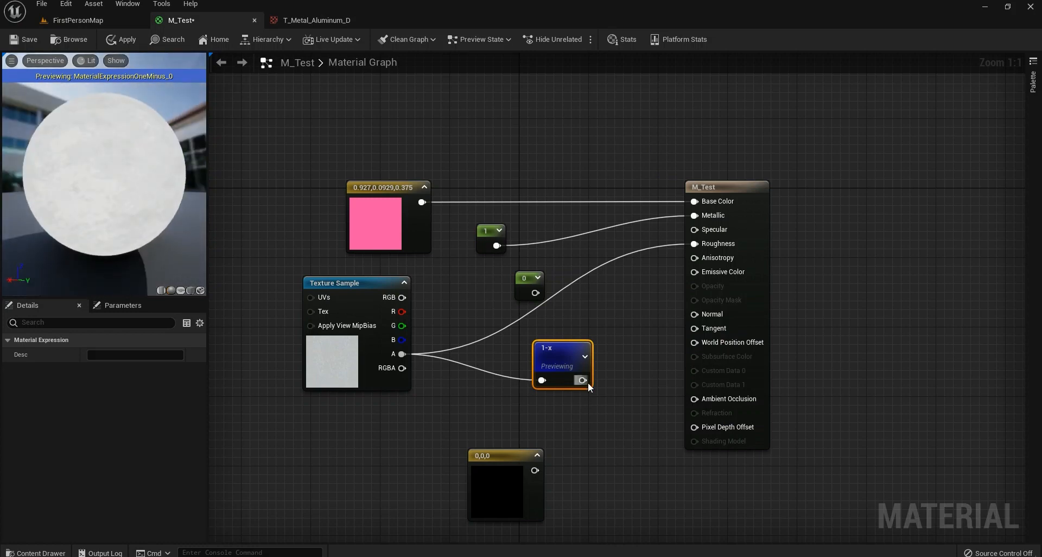
pyautogui.moveTo(582, 380); pyautogui.dragTo(695, 216)
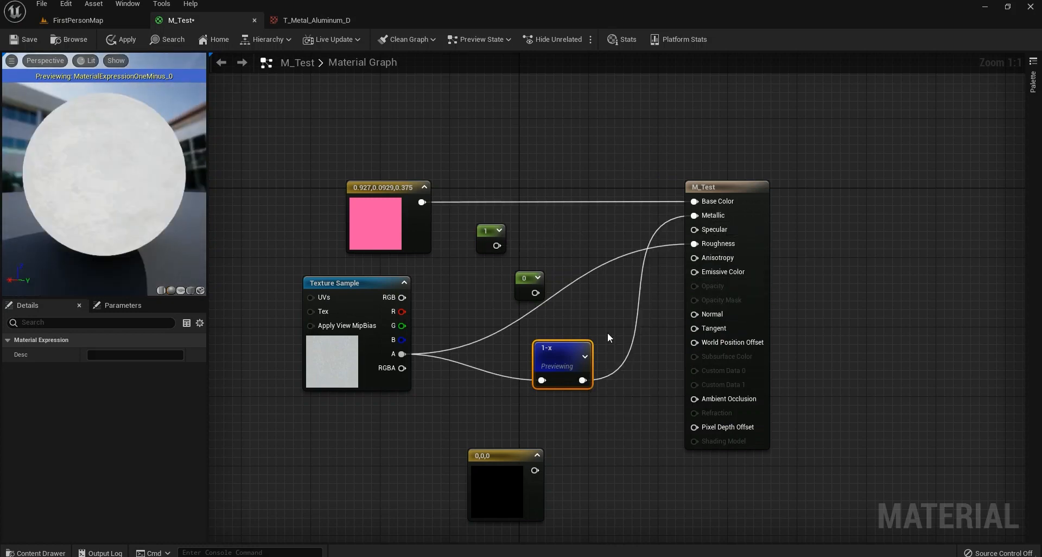
pyautogui.rightClick(565, 354)
pyautogui.click(611, 159)
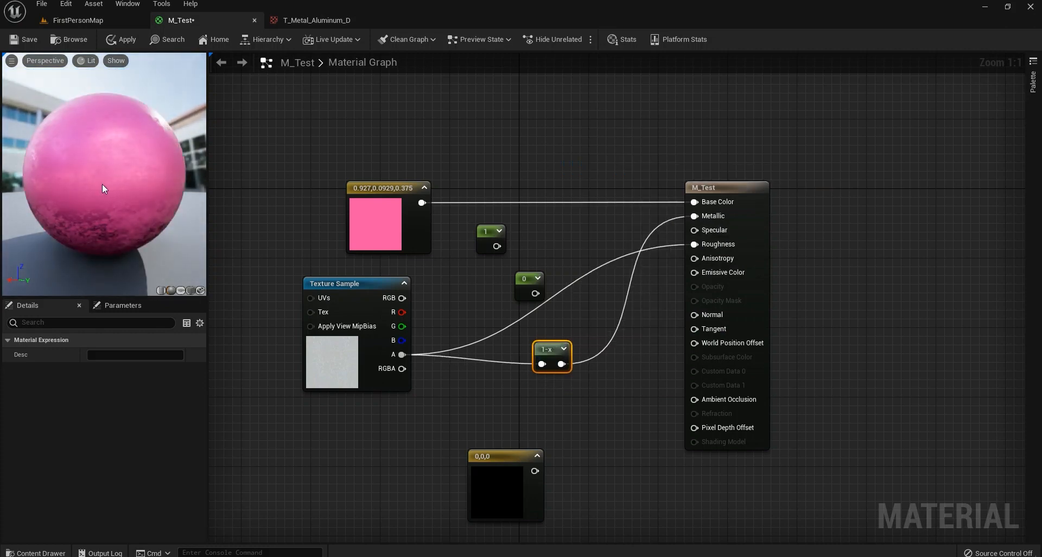
pyautogui.moveTo(102, 183); pyautogui.dragTo(122, 147)
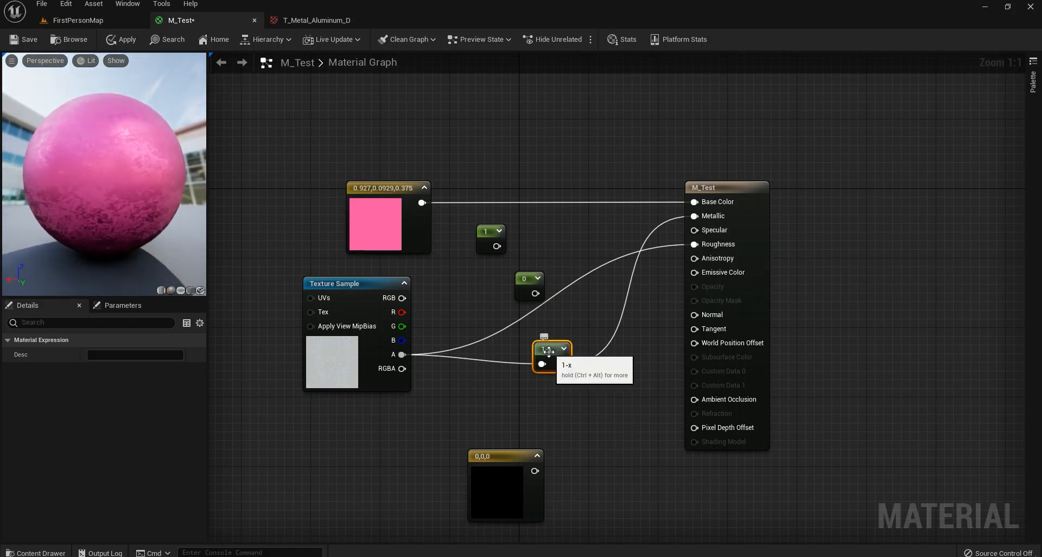
# Move the 1-x node beside Metallic and try wiring the 1 and 0 constants into other inputs.
pyautogui.moveTo(546, 354); pyautogui.dragTo(566, 229)
pyautogui.moveTo(101, 168); pyautogui.dragTo(206, 194)
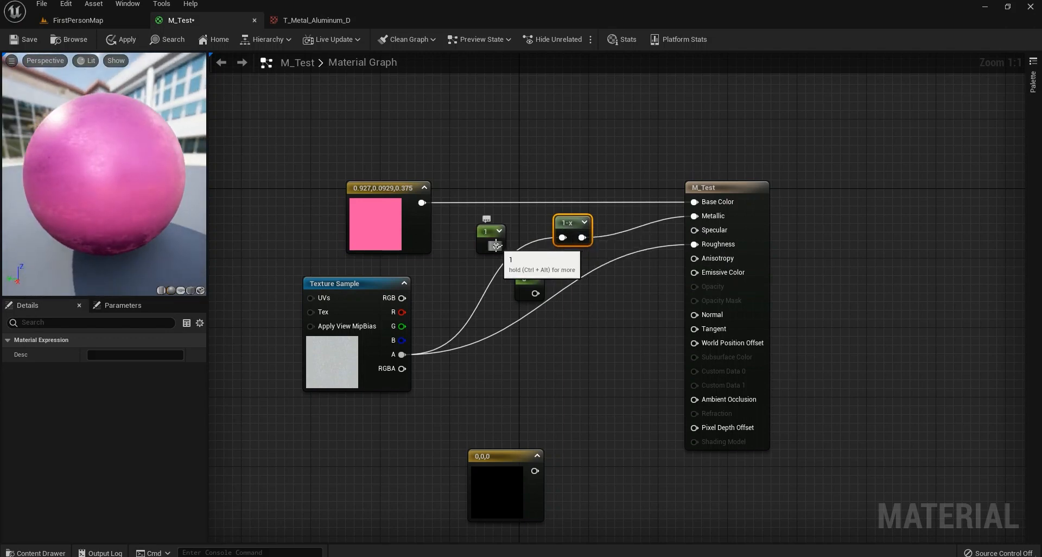
pyautogui.moveTo(496, 246); pyautogui.dragTo(712, 222)
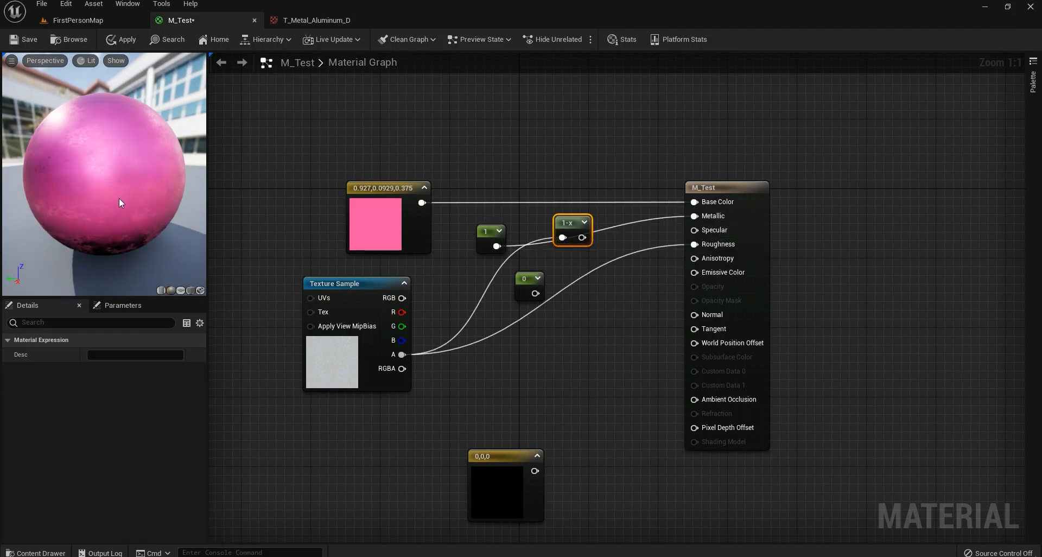
pyautogui.moveTo(119, 199); pyautogui.dragTo(185, 193)
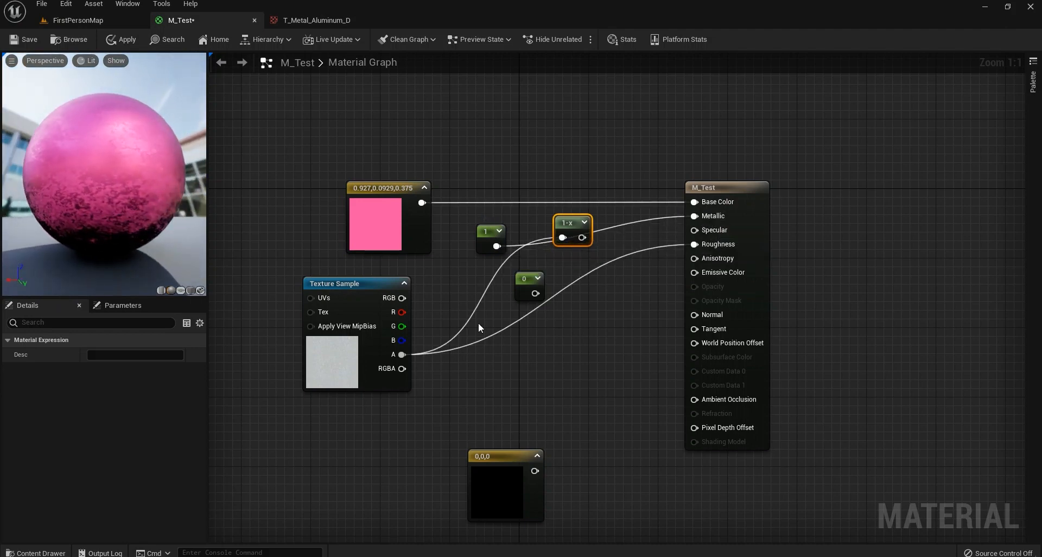
pyautogui.moveTo(536, 293)
pyautogui.mouseDown()
pyautogui.moveTo(559, 299)
pyautogui.moveTo(690, 257)
pyautogui.moveTo(698, 238)
pyautogui.moveTo(548, 299)
pyautogui.moveTo(535, 293)
pyautogui.mouseUp()
pyautogui.moveTo(497, 246); pyautogui.dragTo(694, 244)
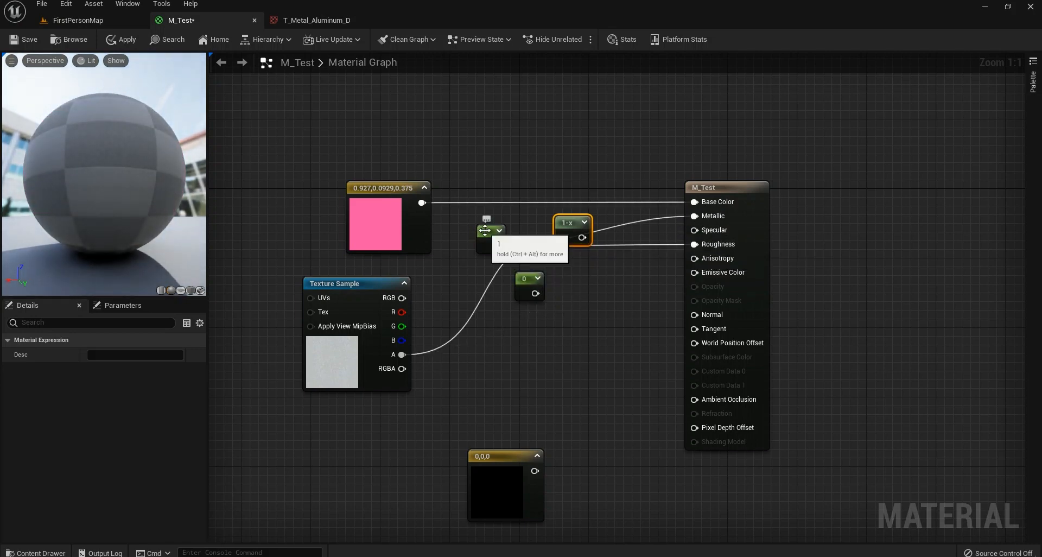
pyautogui.moveTo(41, 193); pyautogui.dragTo(156, 234)
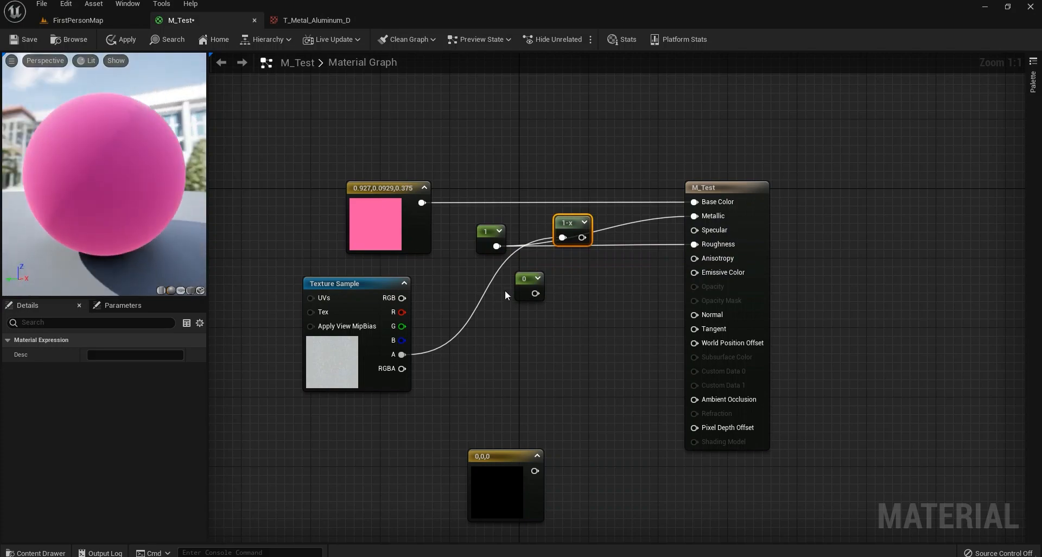
# Wire 1-x into Roughness and the texture alpha into Metallic, deleting the 1 and 0 constants.
pyautogui.moveTo(582, 238); pyautogui.dragTo(587, 310)
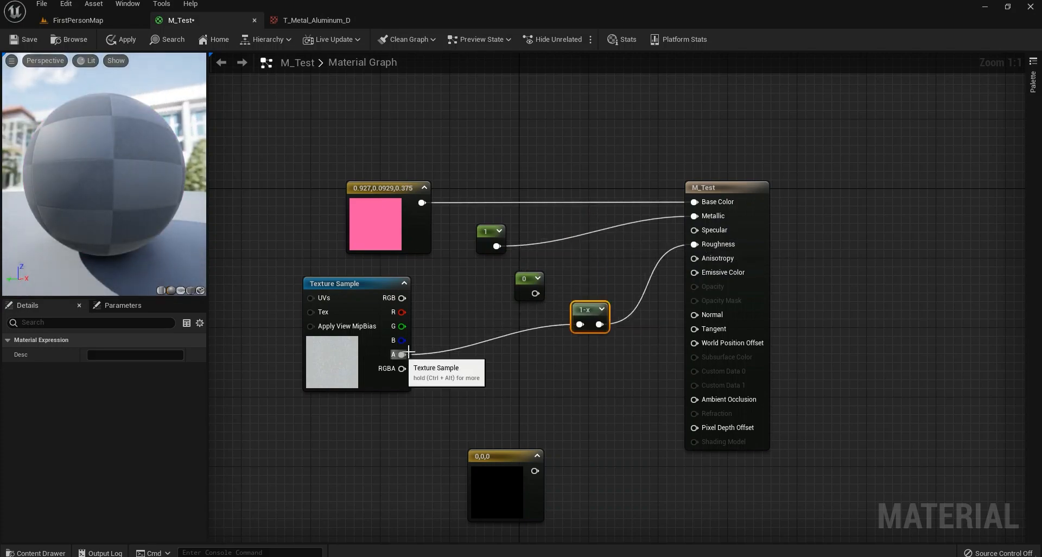
pyautogui.moveTo(402, 354); pyautogui.dragTo(694, 216)
pyautogui.moveTo(594, 220); pyautogui.dragTo(457, 287)
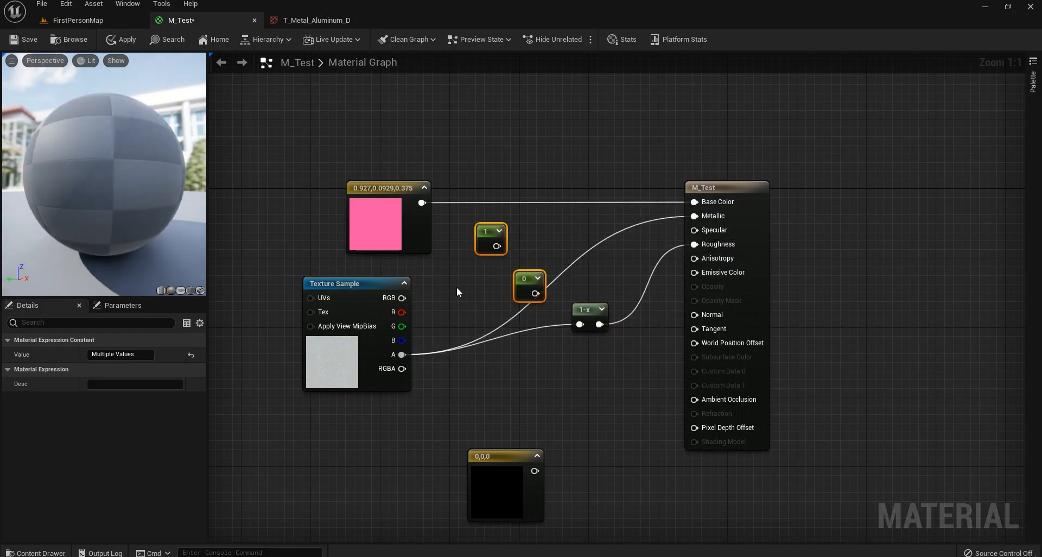
pyautogui.press('Delete')
pyautogui.moveTo(576, 313); pyautogui.dragTo(501, 274)
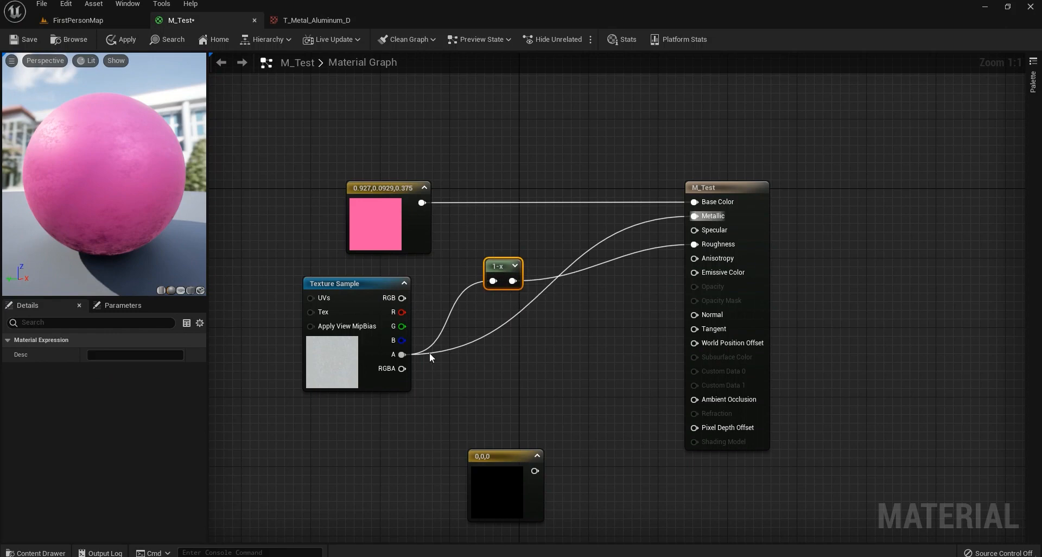
pyautogui.rightClick(451, 370)
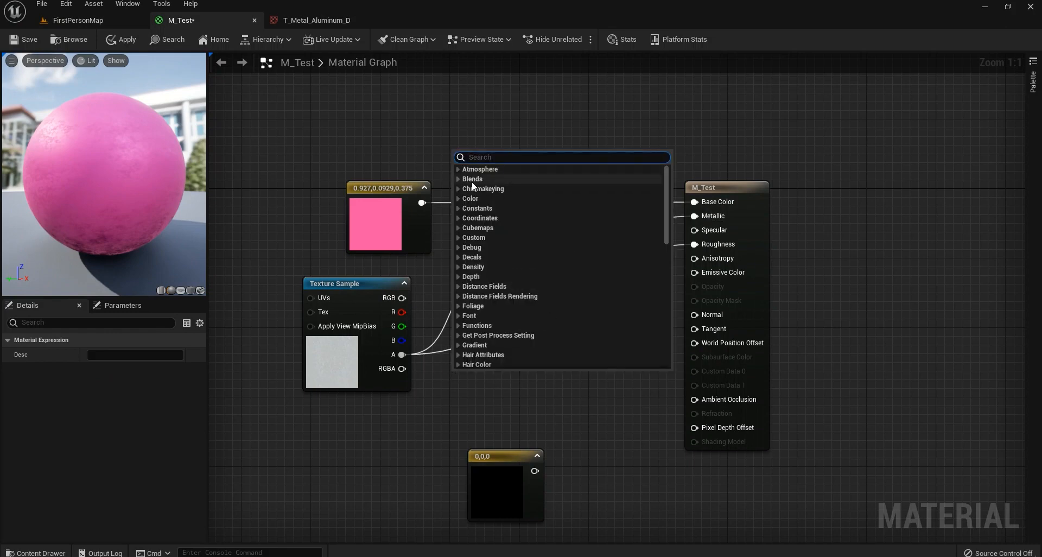
pyautogui.click(458, 170)
pyautogui.click(459, 188)
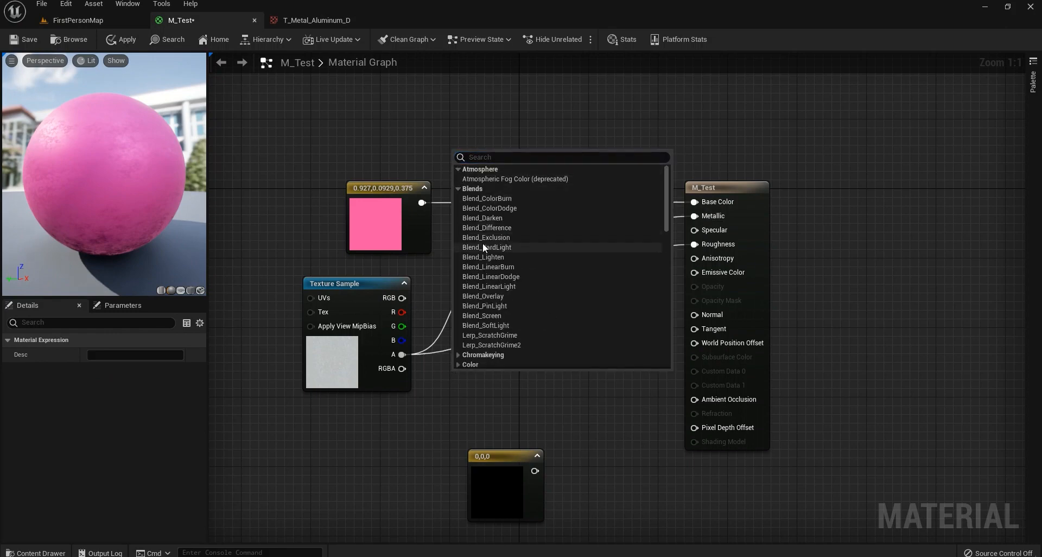
pyautogui.scroll(-2, 484, 250)
pyautogui.click(458, 320)
pyautogui.scroll(-4, 472, 315)
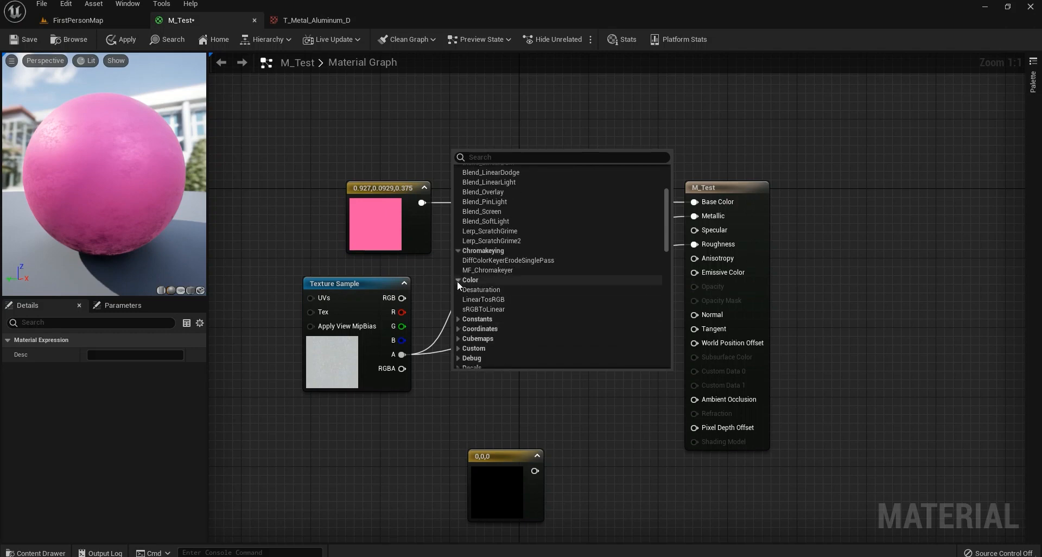
pyautogui.click(460, 281)
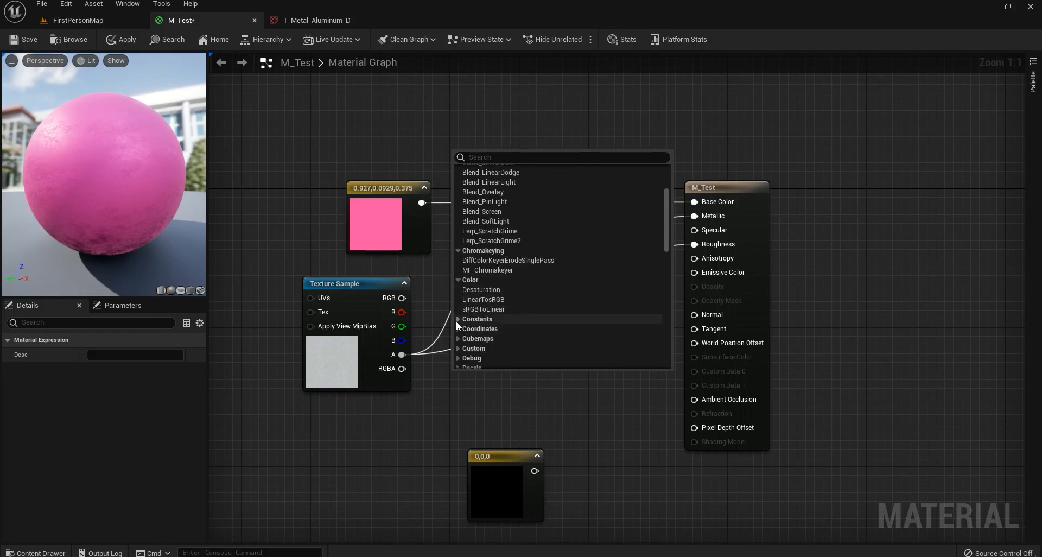
pyautogui.click(458, 319)
pyautogui.scroll(-4, 473, 319)
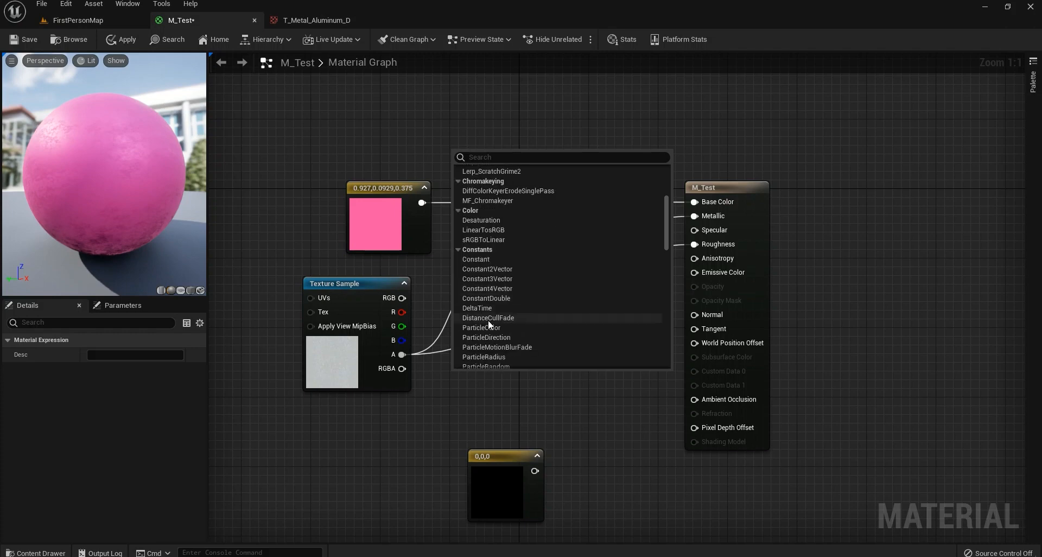
pyautogui.scroll(3, 664, 220)
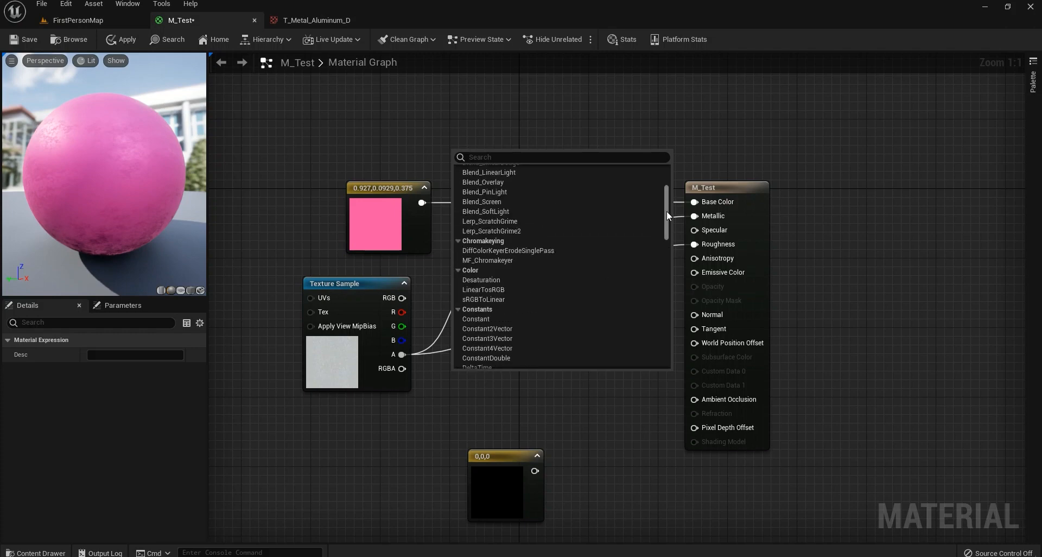
pyautogui.click(458, 309)
pyautogui.click(458, 240)
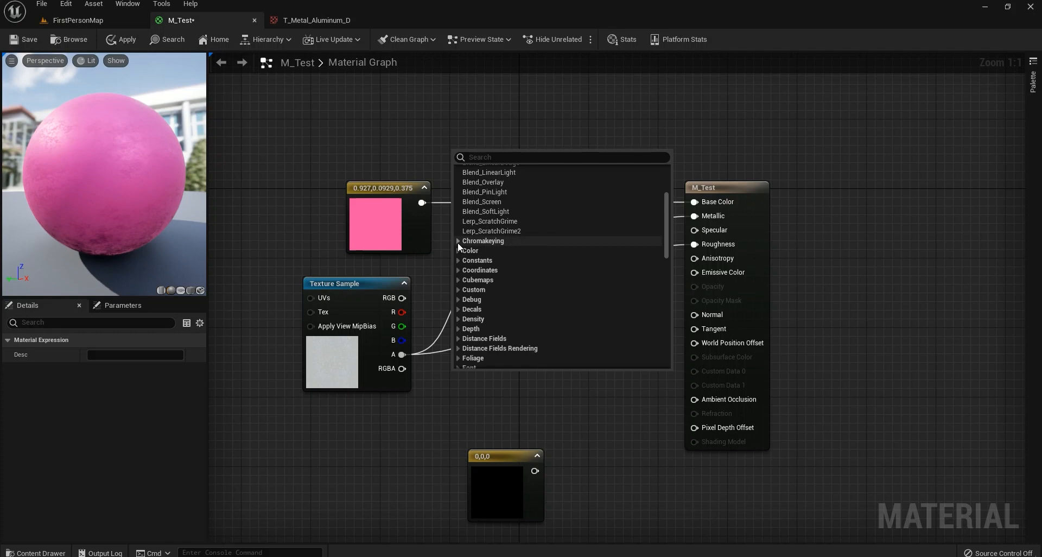
pyautogui.click(505, 386)
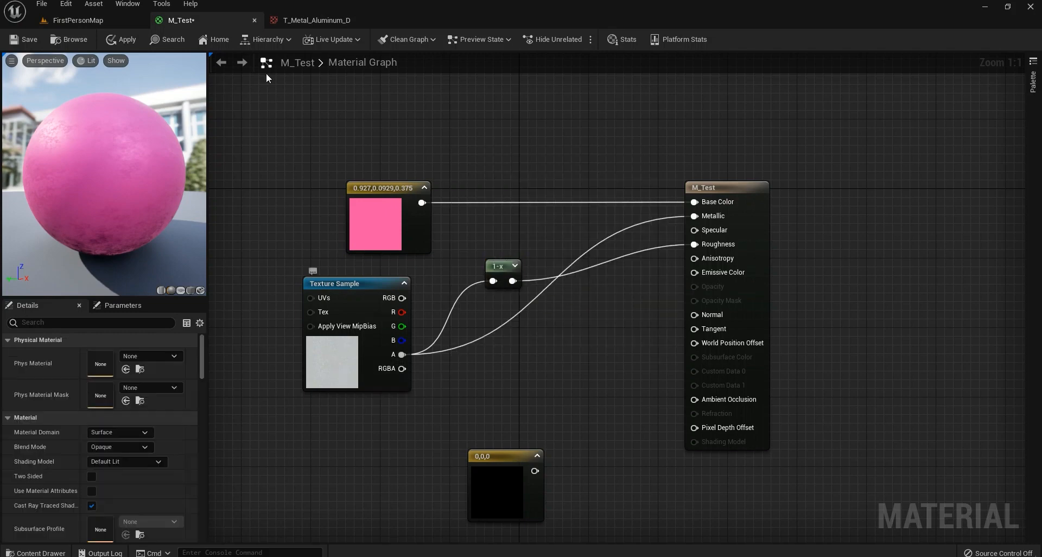
pyautogui.doubleClick(372, 372)
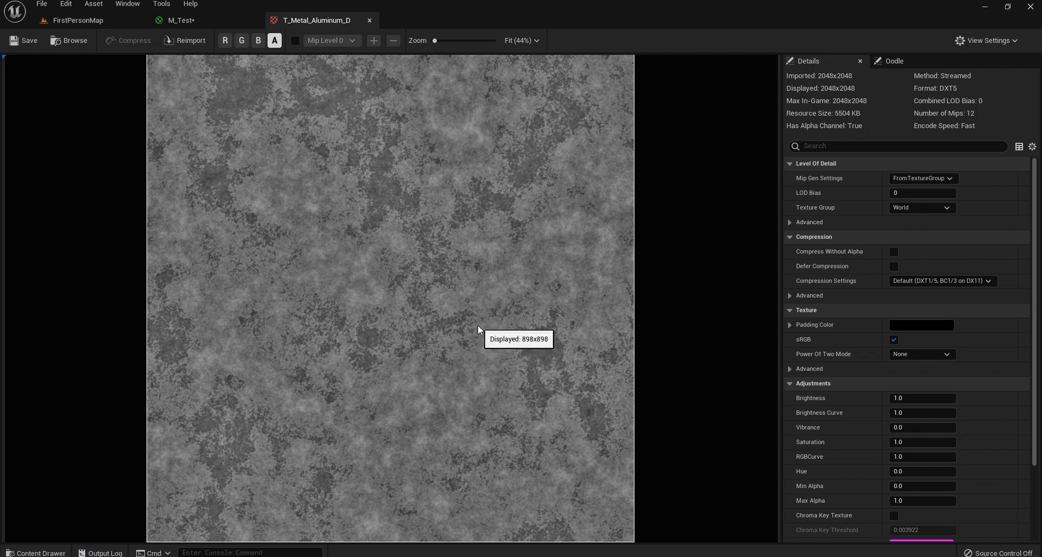
pyautogui.click(194, 20)
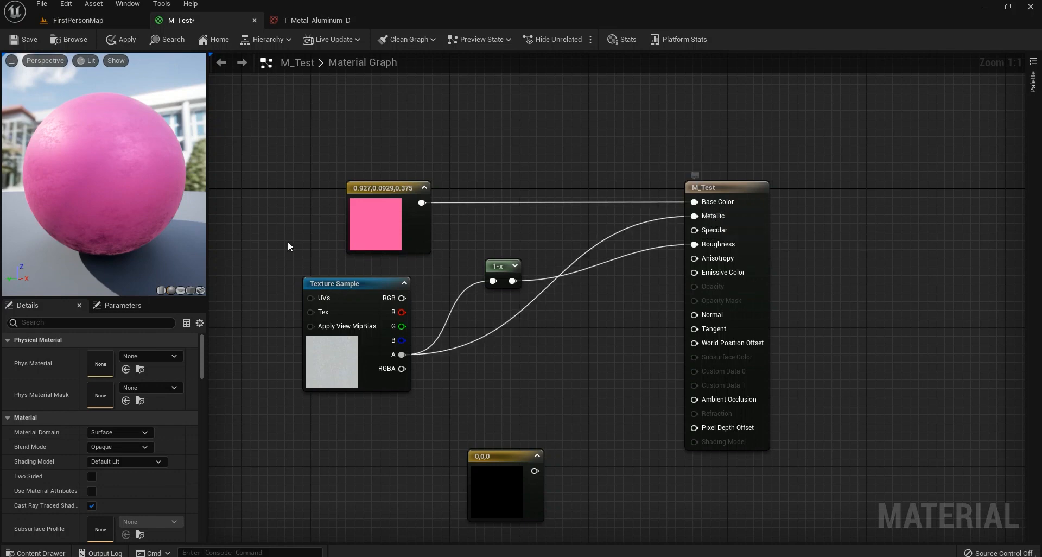
# Connect the raw texture alpha to Roughness and the 1-x output to Metallic, tidying the 1-x node.
pyautogui.moveTo(501, 268); pyautogui.dragTo(541, 370)
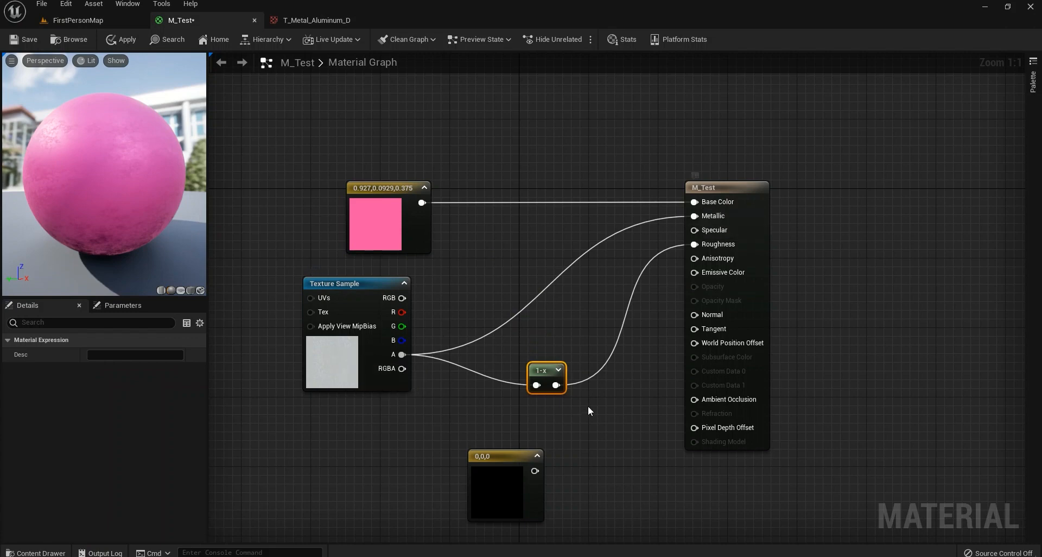
pyautogui.moveTo(169, 240); pyautogui.dragTo(130, 236)
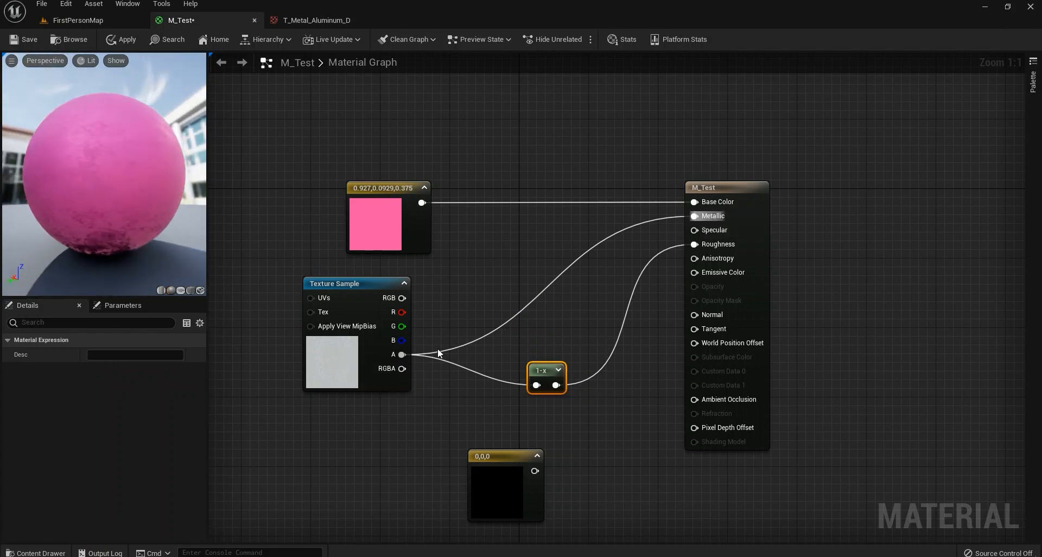
pyautogui.moveTo(402, 355); pyautogui.dragTo(705, 246)
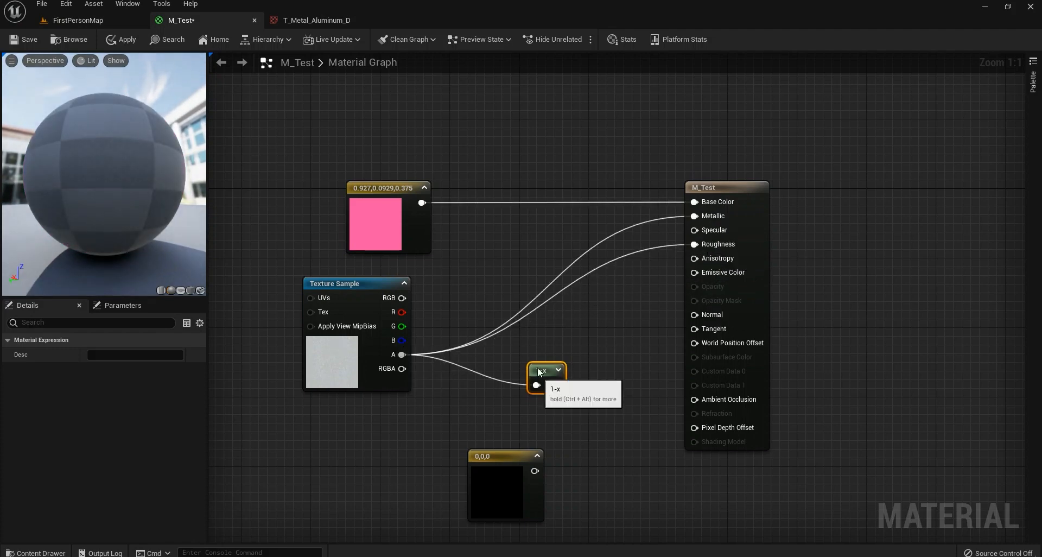
pyautogui.moveTo(546, 377); pyautogui.dragTo(502, 273)
pyautogui.moveTo(660, 260); pyautogui.dragTo(717, 216)
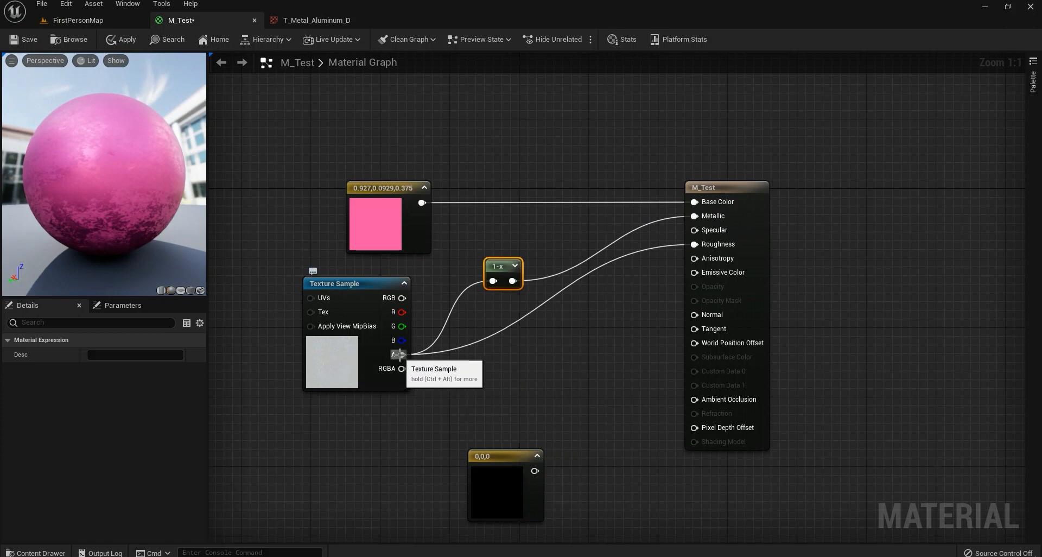
pyautogui.moveTo(502, 266); pyautogui.dragTo(502, 240)
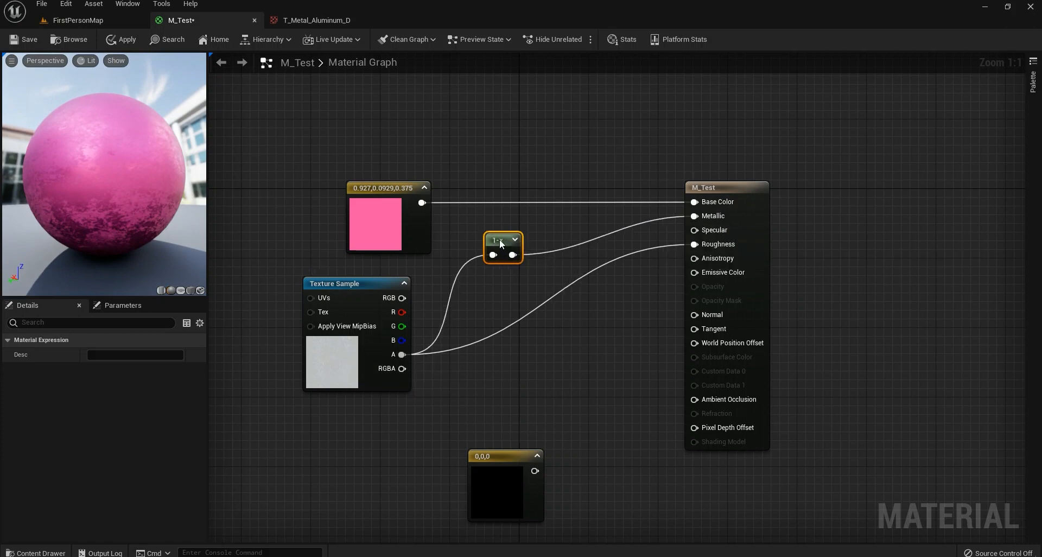
pyautogui.moveTo(104, 174); pyautogui.dragTo(147, 188)
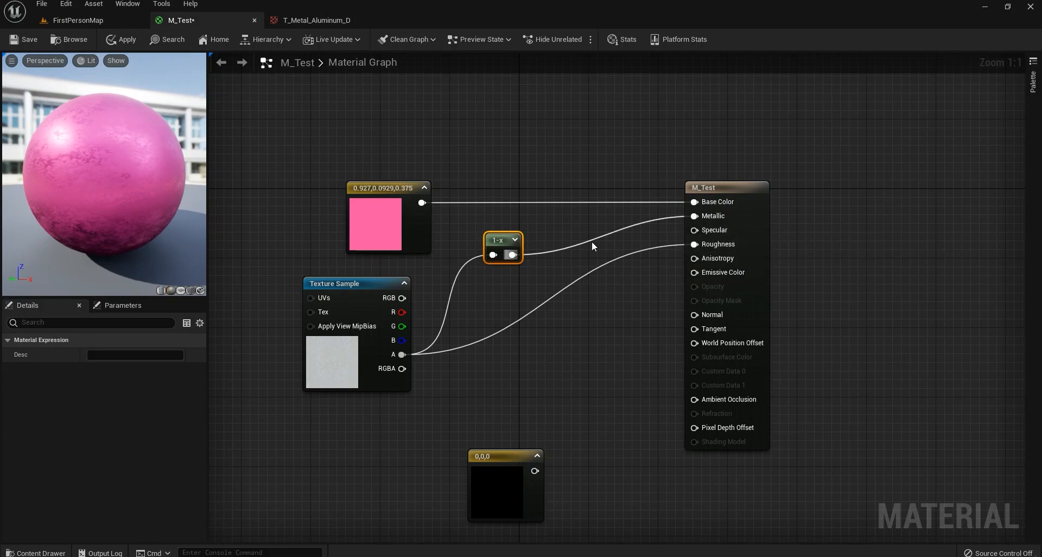
# Add a Constant node set to 1 and wire it into Specular.
pyautogui.click(570, 233)
pyautogui.moveTo(597, 242); pyautogui.dragTo(564, 263, button='right')
pyautogui.press('1')
pyautogui.click(559, 244)
pyautogui.moveTo(579, 266); pyautogui.dragTo(553, 244)
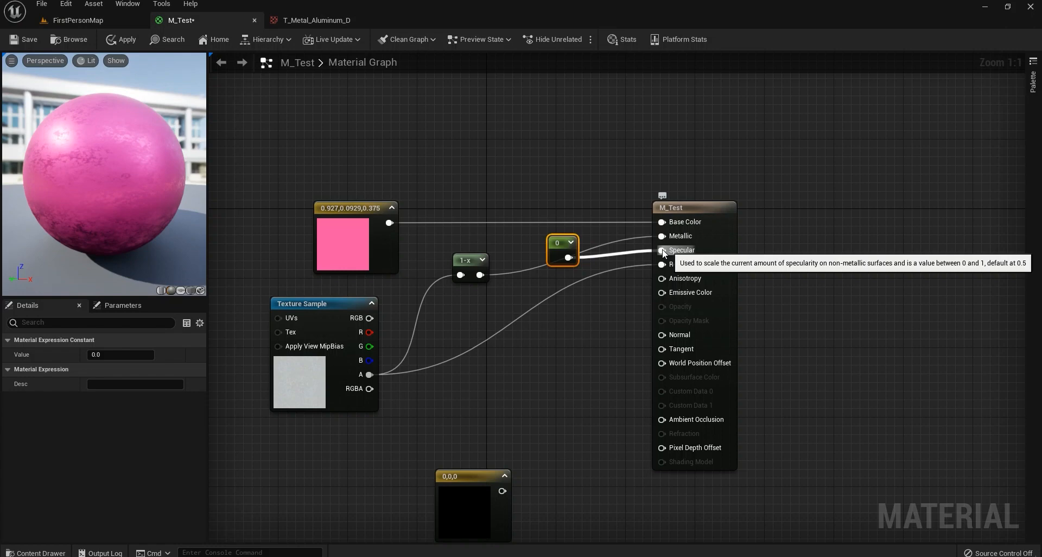
pyautogui.moveTo(663, 252); pyautogui.dragTo(662, 251)
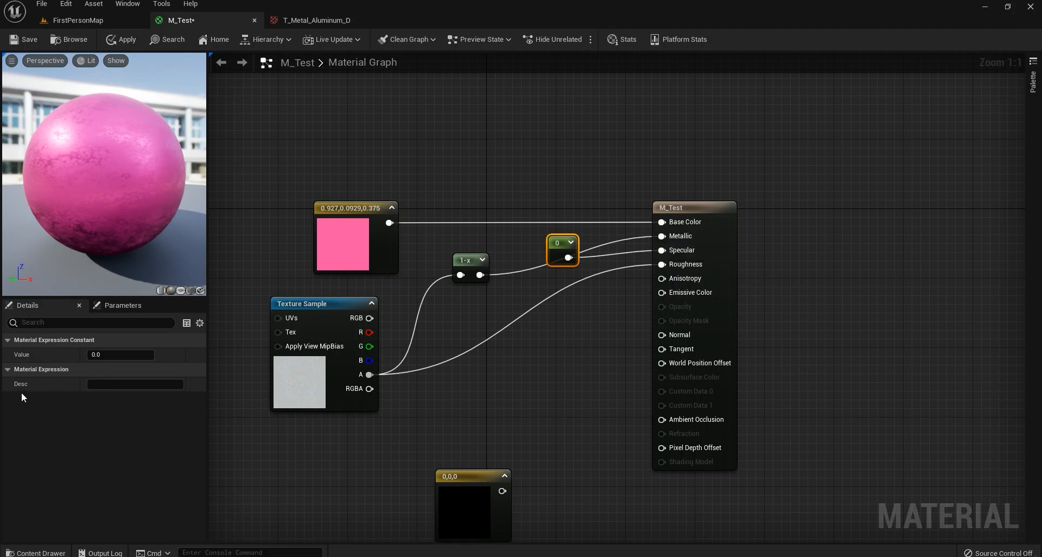
pyautogui.write('1')
pyautogui.press('Return')
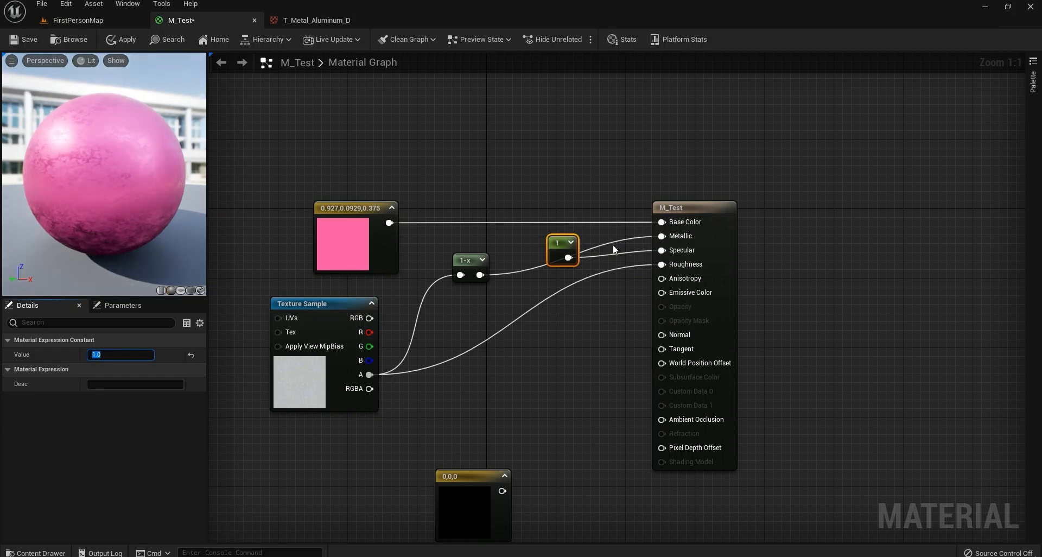
# Disconnect the texture wires from Metallic and Roughness and wire a second constant into Roughness.
pyautogui.keyDown('alt'); pyautogui.click(662, 236); pyautogui.keyUp('alt')
pyautogui.keyDown('alt'); pyautogui.click(662, 265); pyautogui.keyUp('alt')
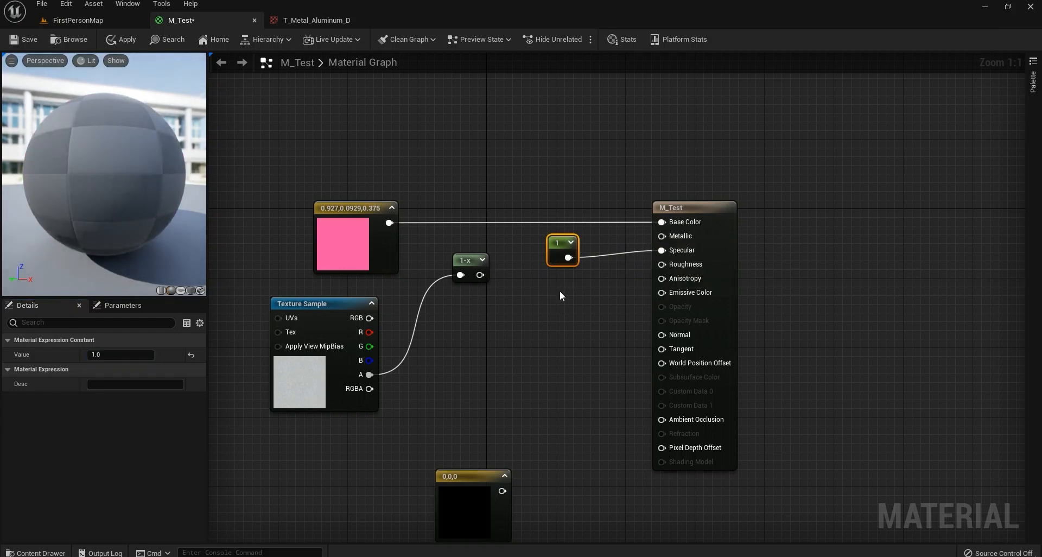
pyautogui.click(559, 291)
pyautogui.moveTo(662, 265); pyautogui.dragTo(543, 292)
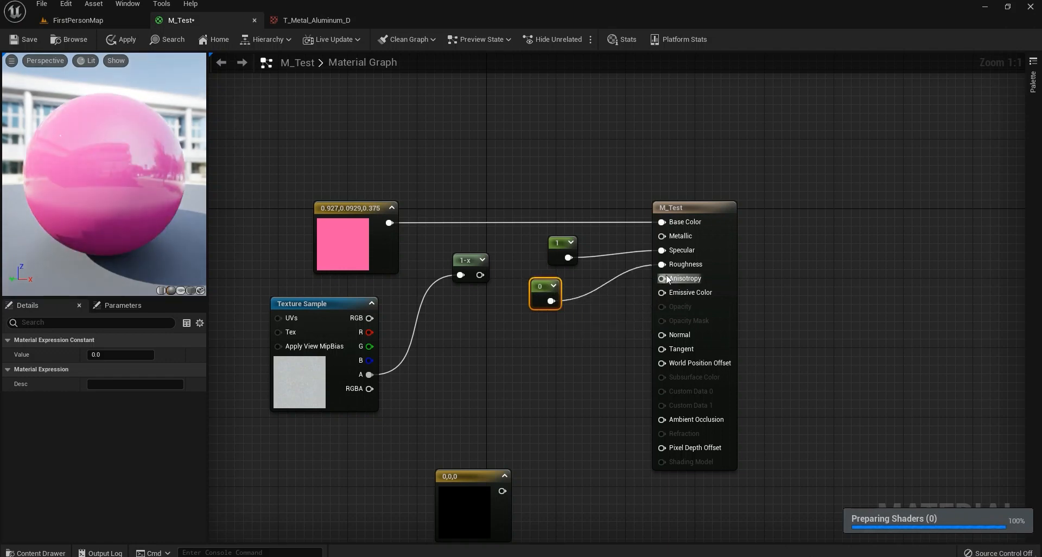
pyautogui.moveTo(74, 215); pyautogui.dragTo(168, 215)
# Set the Roughness constant to 0.3, then select the Specular constant's value for editing.
pyautogui.click(566, 258)
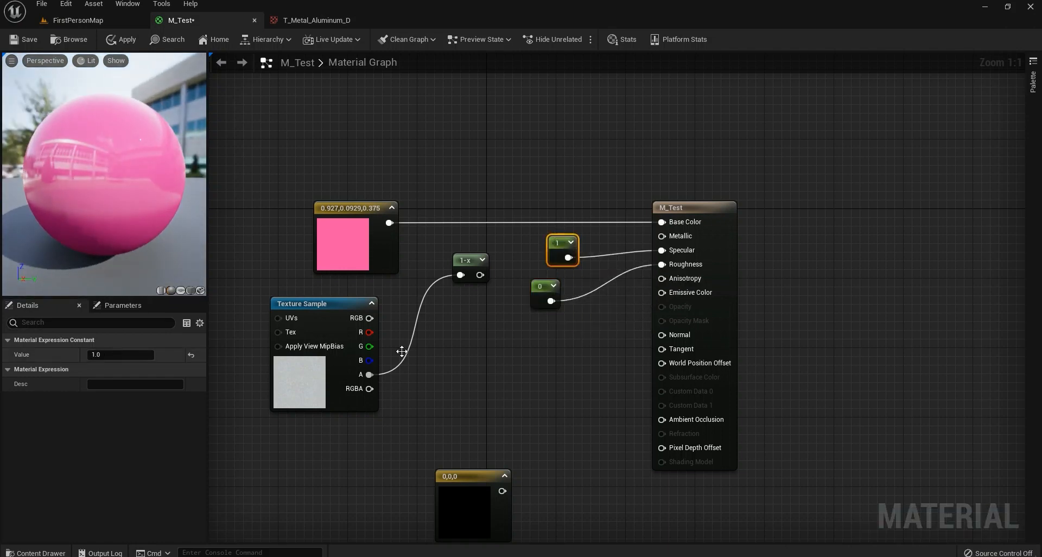
pyautogui.click(553, 286)
pyautogui.click(543, 286)
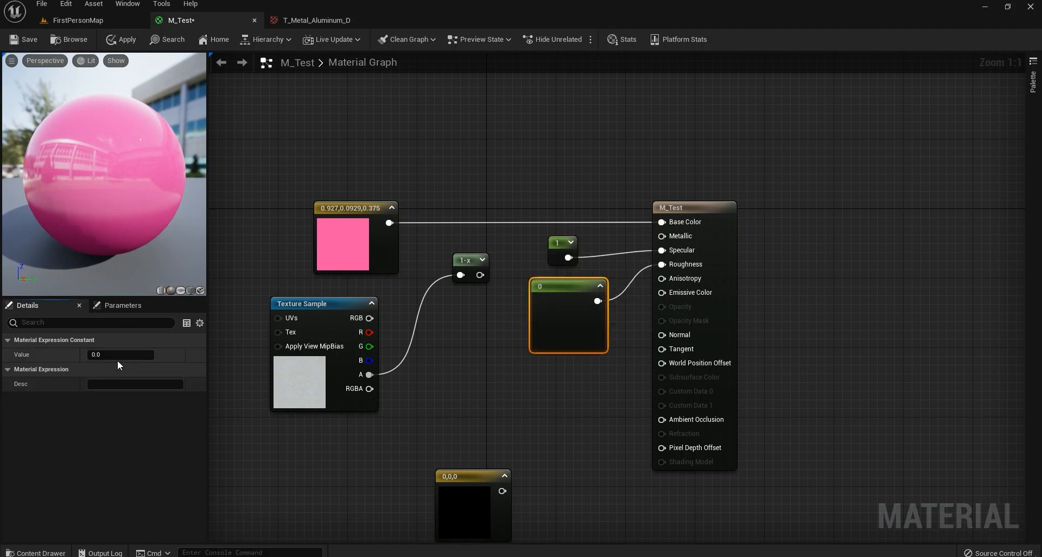
pyautogui.click(119, 356)
pyautogui.write('0.3')
pyautogui.press('Return')
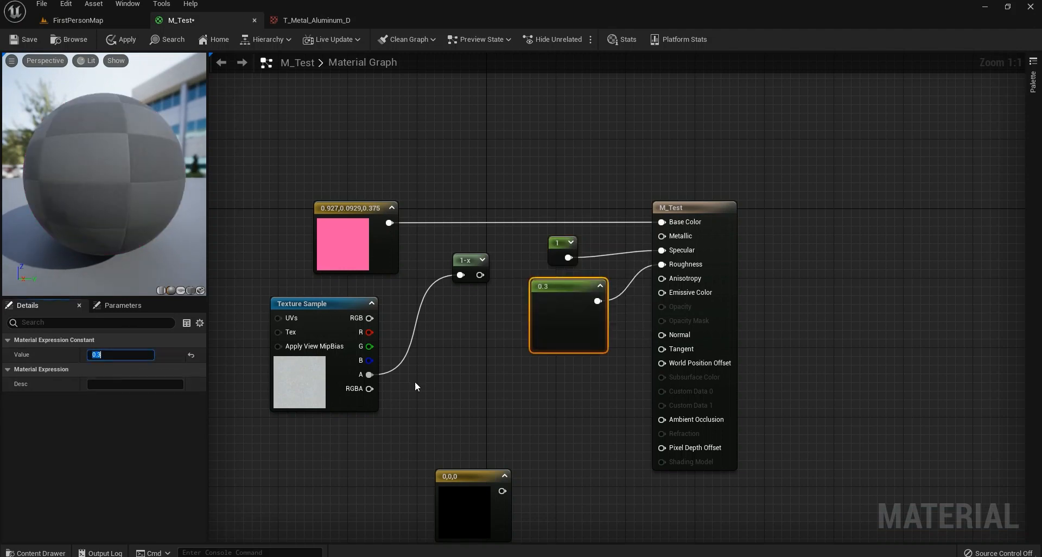
pyautogui.click(600, 286)
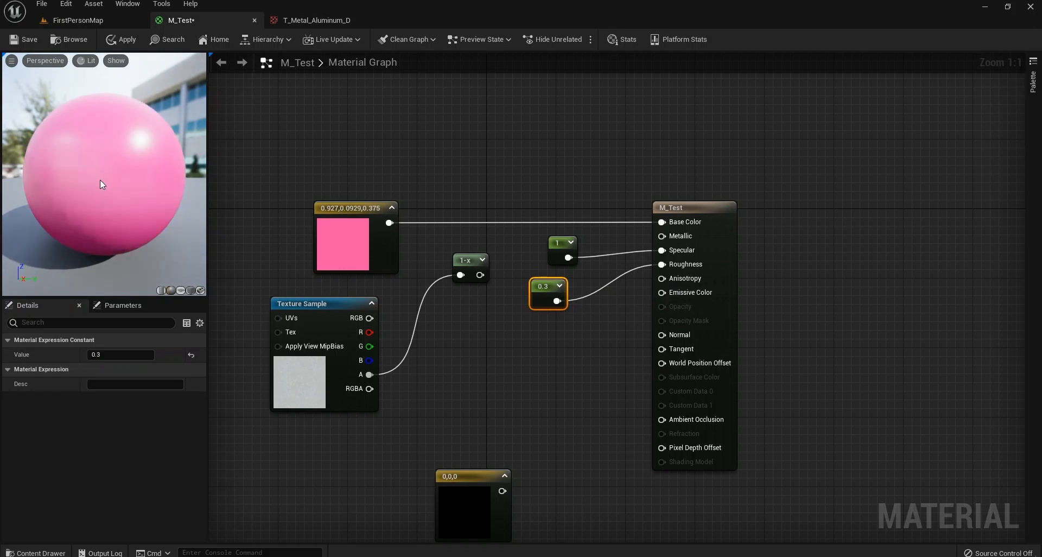
pyautogui.moveTo(87, 185)
pyautogui.mouseDown()
pyautogui.moveTo(131, 184)
pyautogui.moveTo(71, 197)
pyautogui.mouseUp()
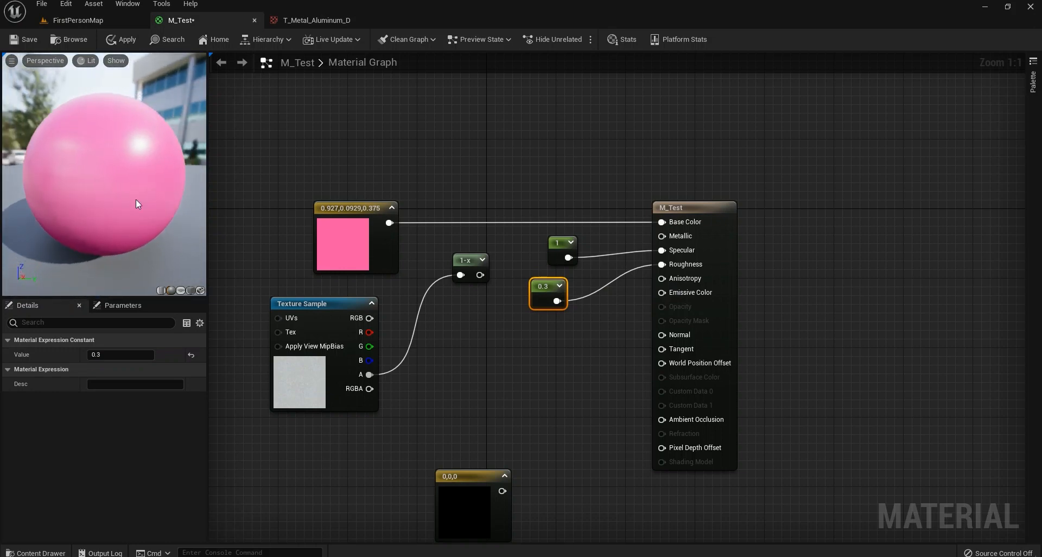
pyautogui.click(561, 244)
pyautogui.click(85, 354)
# Try Specular constant values 0, 0.5 and 0.3, settling on 1.
pyautogui.write('0')
pyautogui.press('Return')
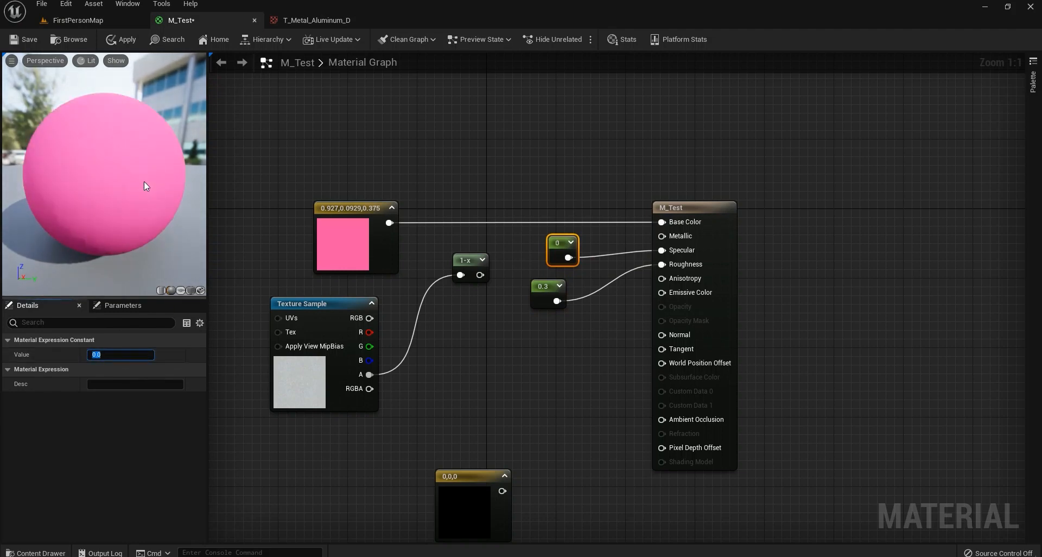
pyautogui.moveTo(145, 181); pyautogui.dragTo(33, 182)
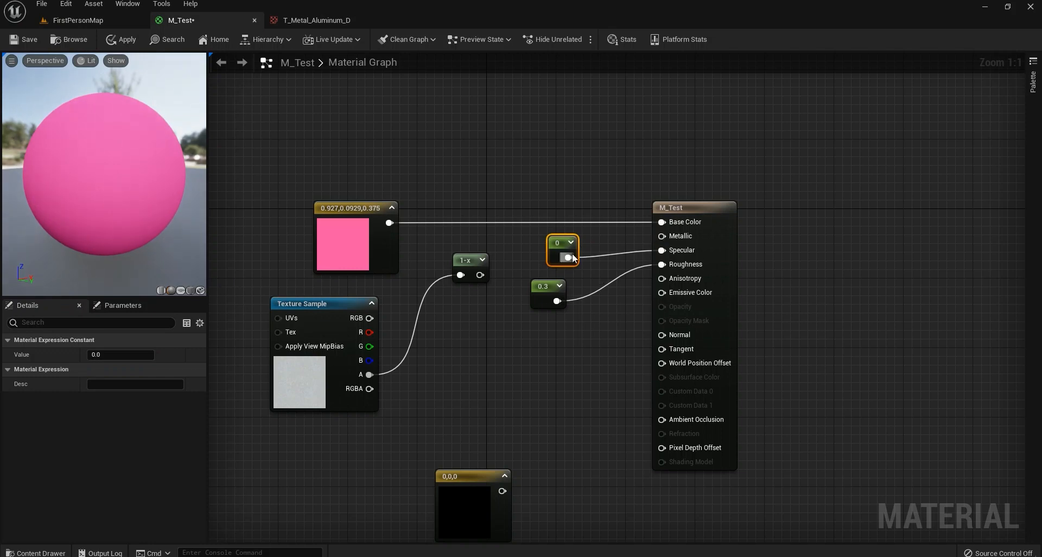
pyautogui.click(119, 354)
pyautogui.write('0')
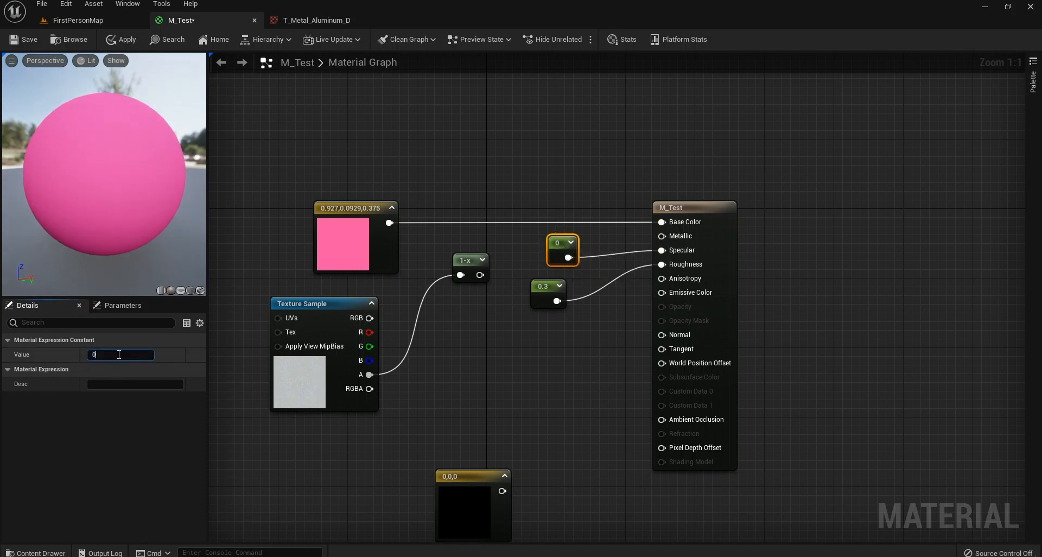
pyautogui.write('.5')
pyautogui.press('Return')
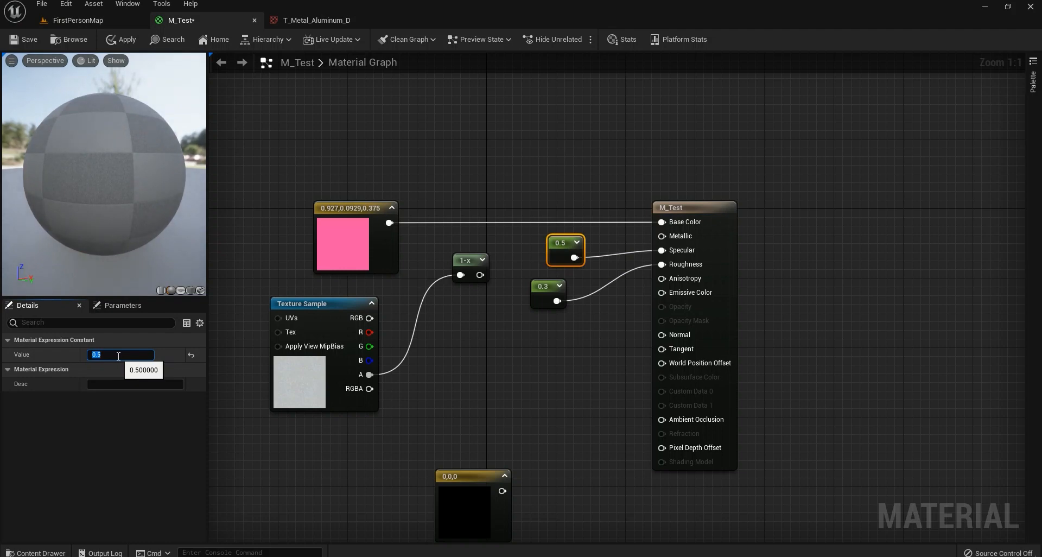
pyautogui.moveTo(130, 196); pyautogui.dragTo(108, 255)
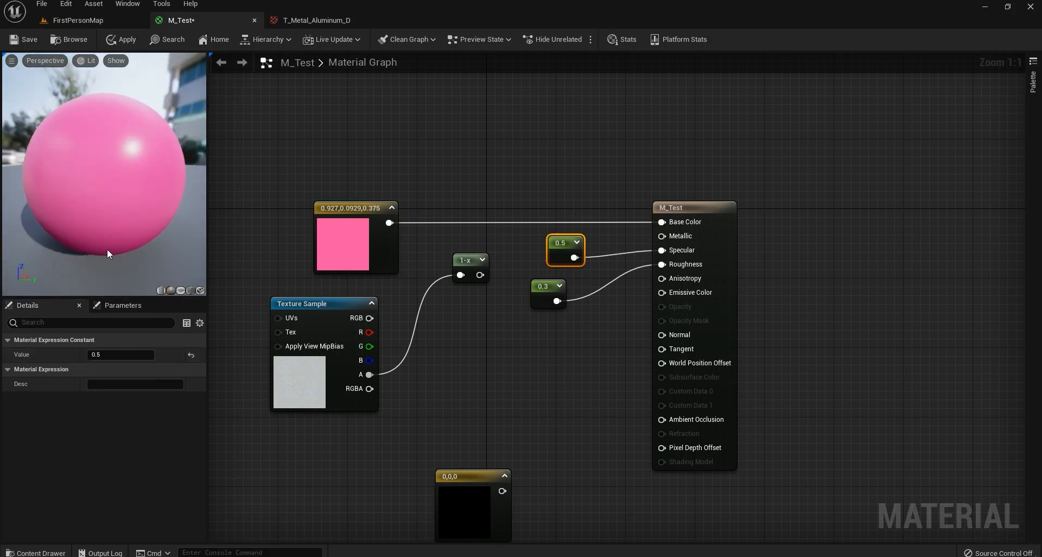
pyautogui.click(119, 355)
pyautogui.write('1')
pyautogui.press('Return')
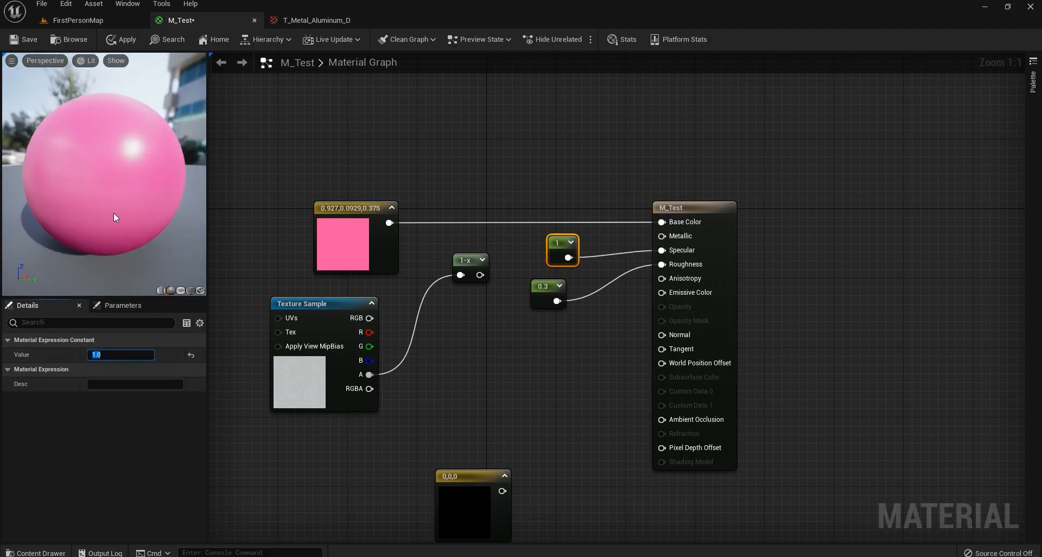
pyautogui.write('0.3')
pyautogui.press('Return')
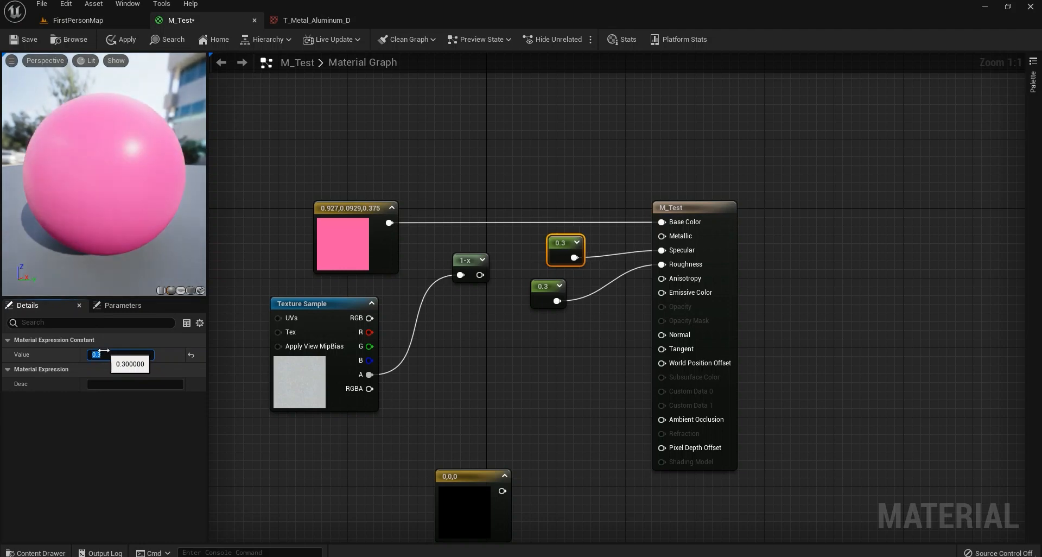
pyautogui.press('Return')
# Set the Roughness constant to 0.2 after trying 0 and 0.5.
pyautogui.click(545, 283)
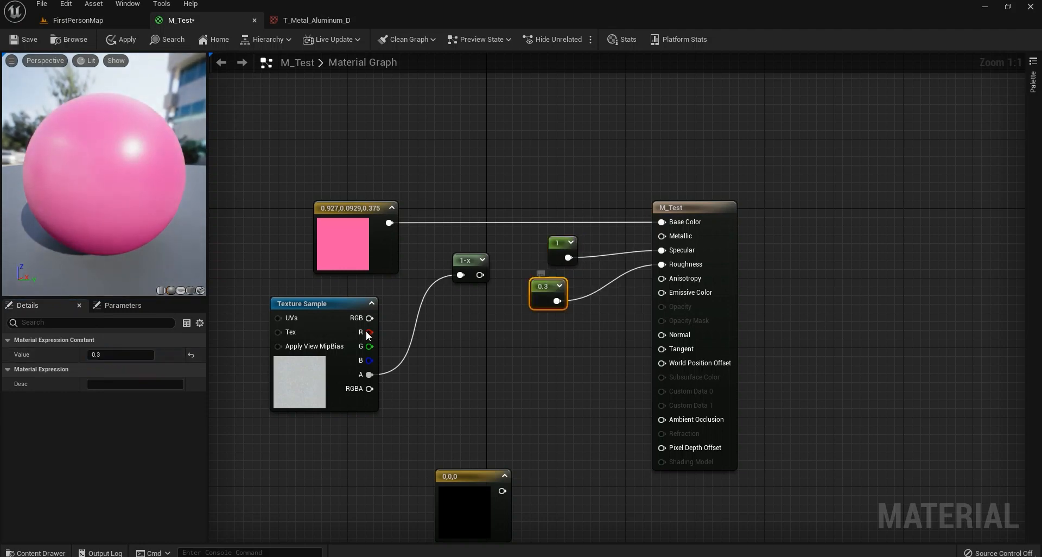
pyautogui.click(120, 358)
pyautogui.write('0')
pyautogui.press('Return')
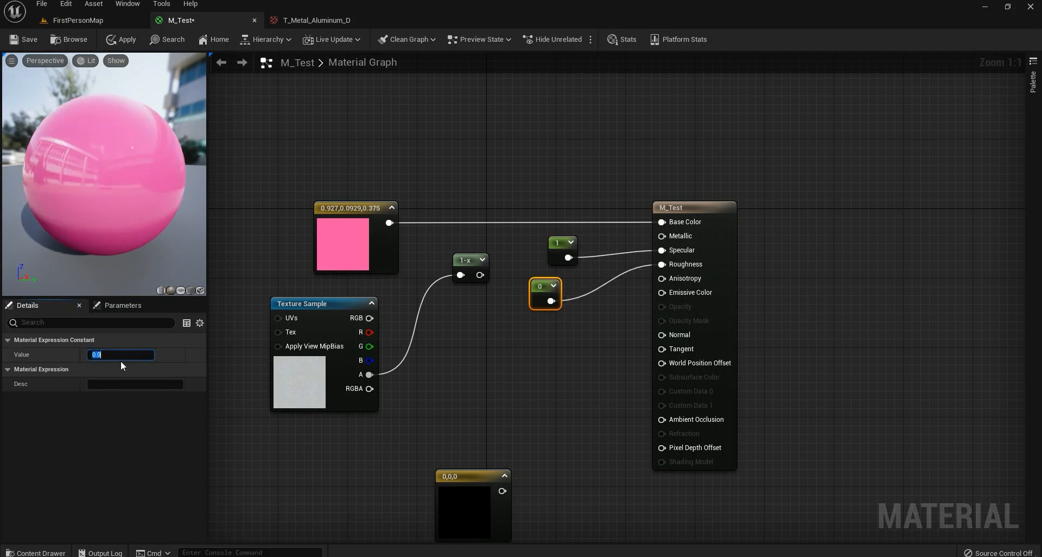
pyautogui.write('.5')
pyautogui.press('Return')
pyautogui.write('0')
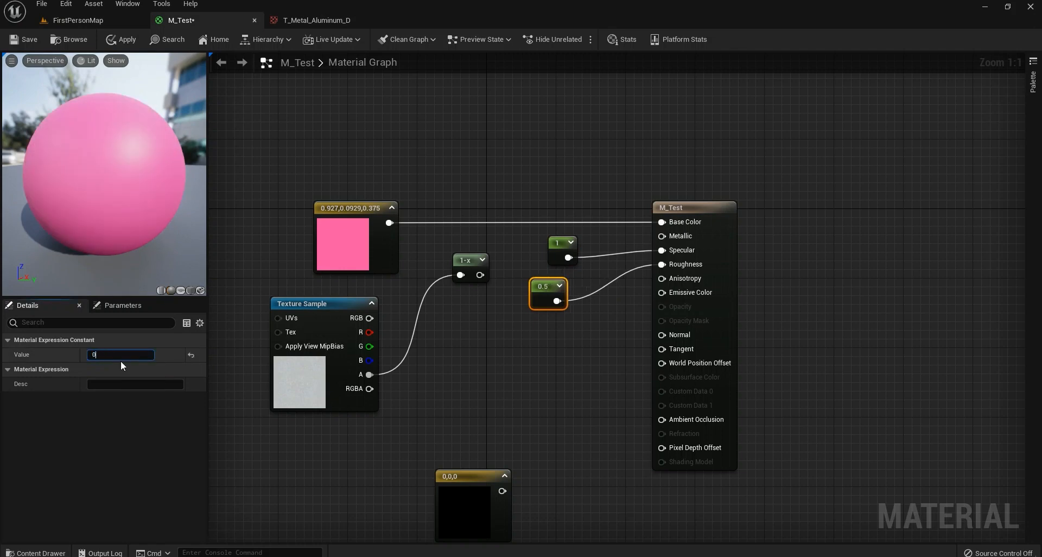
pyautogui.write('.2')
pyautogui.press('Return')
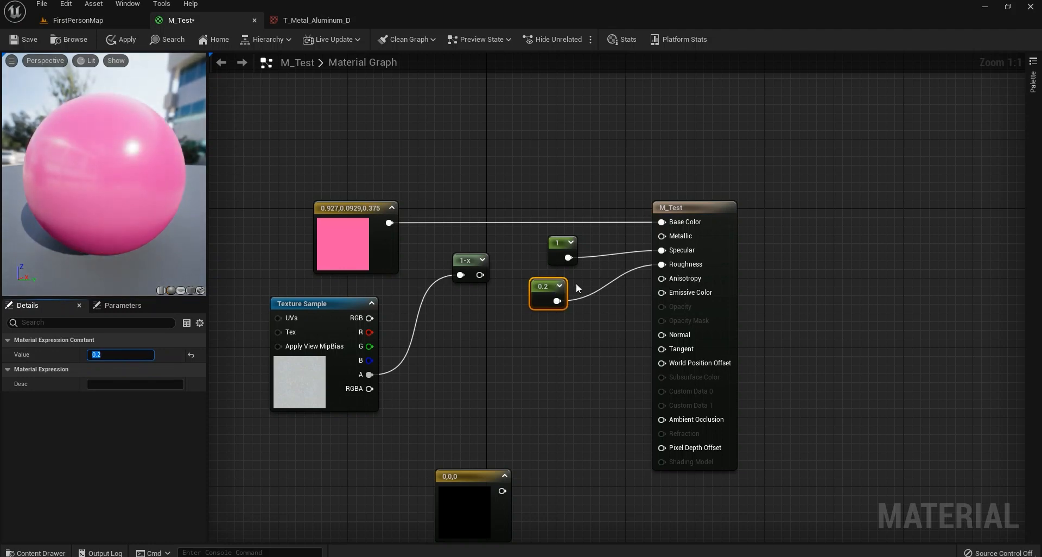
# Wire the texture alpha into Roughness, delete the 0.2 constant, and connect 1-x to Metallic.
pyautogui.moveTo(369, 375); pyautogui.dragTo(684, 265)
pyautogui.moveTo(544, 287); pyautogui.dragTo(543, 332)
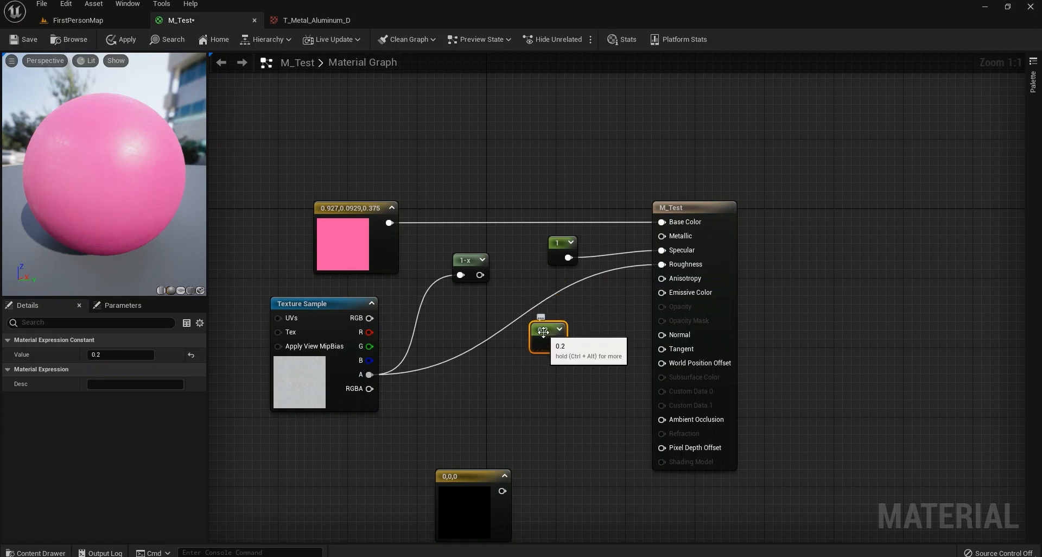
pyautogui.press('Delete')
pyautogui.moveTo(480, 275); pyautogui.dragTo(680, 237)
pyautogui.moveTo(557, 245); pyautogui.dragTo(558, 255)
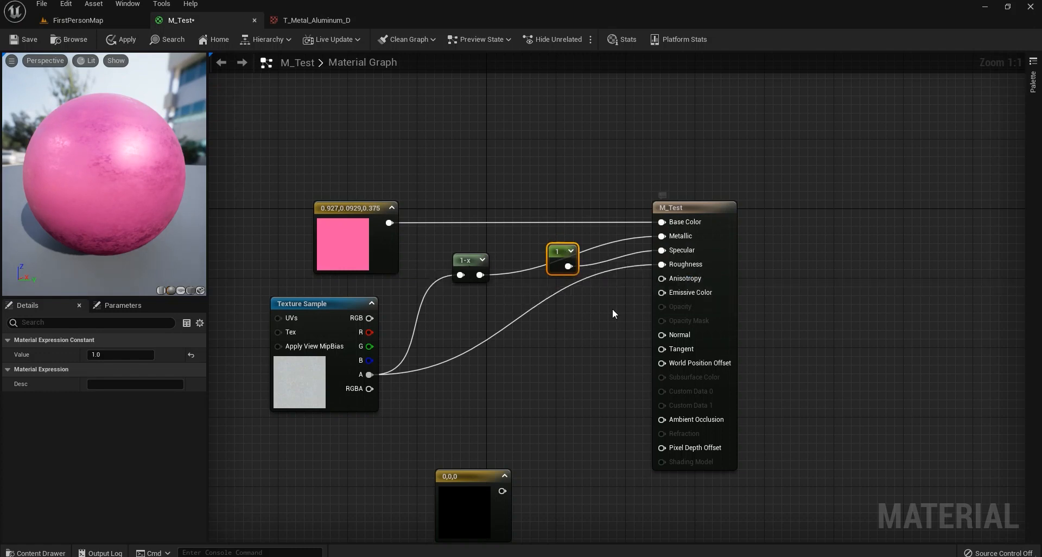
pyautogui.moveTo(613, 308); pyautogui.dragTo(671, 287, button='right')
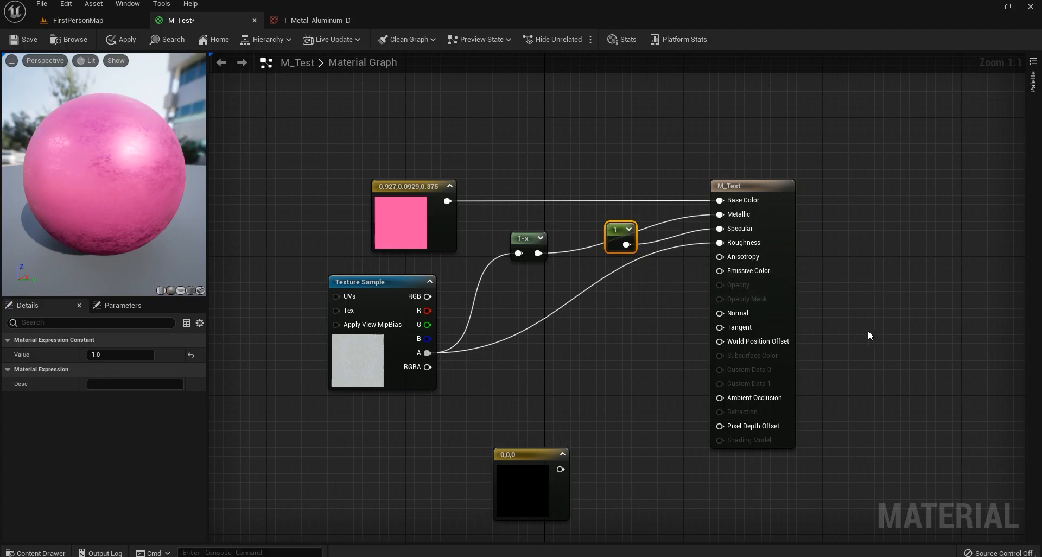
# Delete the black 0,0,0 constant node.
pyautogui.click(530, 468)
pyautogui.press('Delete')
pyautogui.moveTo(647, 332); pyautogui.dragTo(448, 360, button='right')
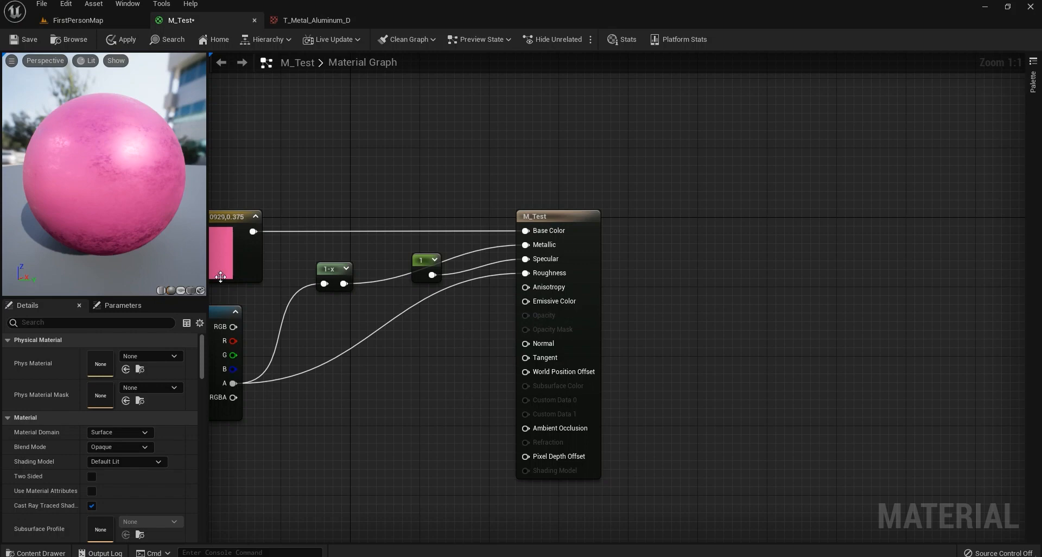
# Try a Multiply node with B=10 feeding the pink colour into Emissive Color, then delete it.
pyautogui.click(403, 339)
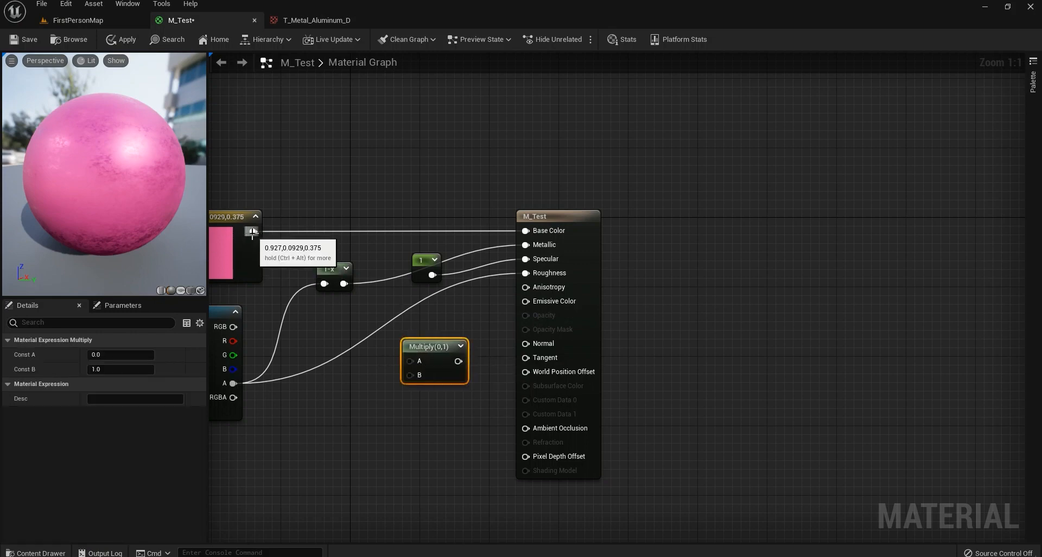
pyautogui.moveTo(253, 231); pyautogui.dragTo(525, 302)
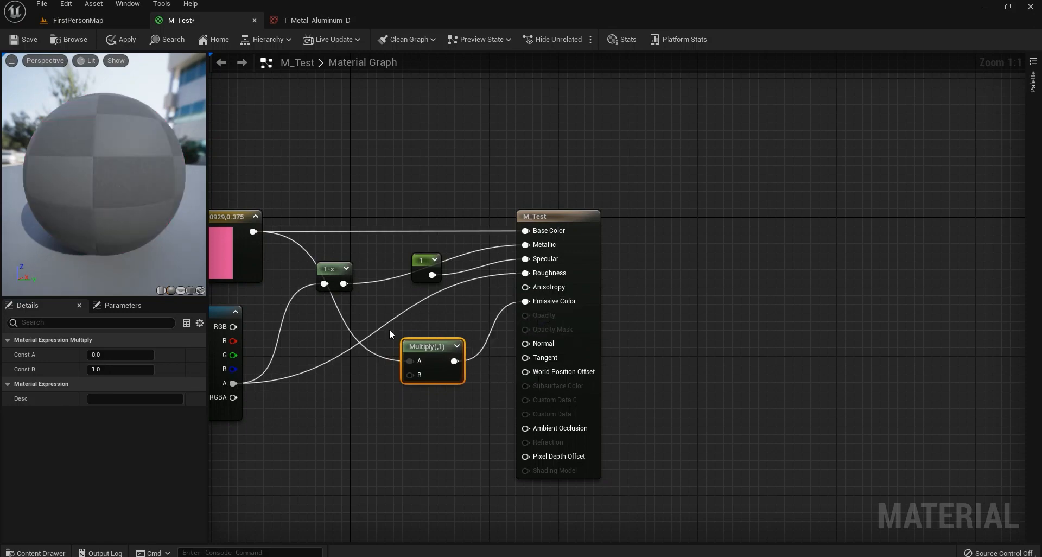
pyautogui.click(120, 369)
pyautogui.write('10')
pyautogui.press('Return')
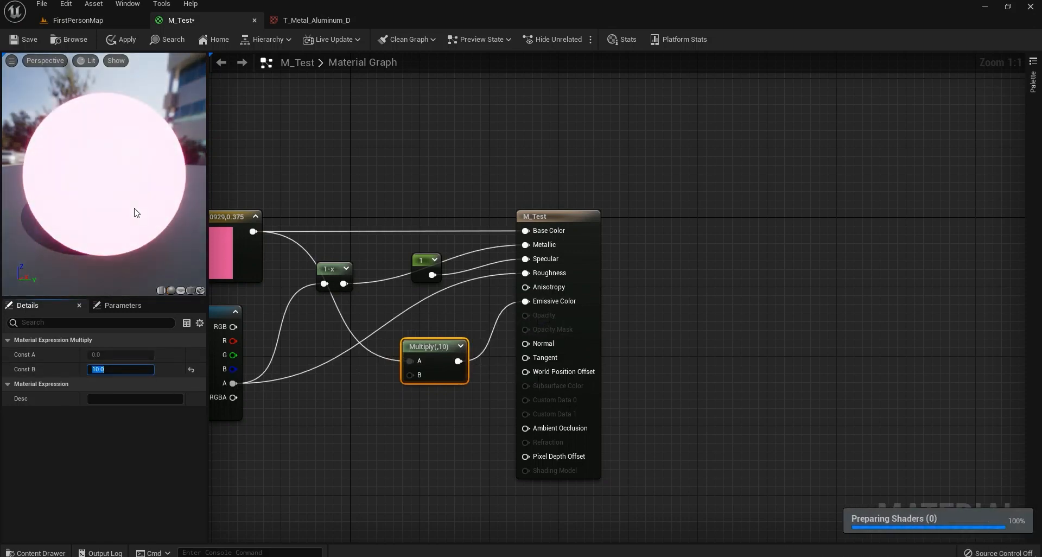
pyautogui.moveTo(156, 223); pyautogui.dragTo(87, 223)
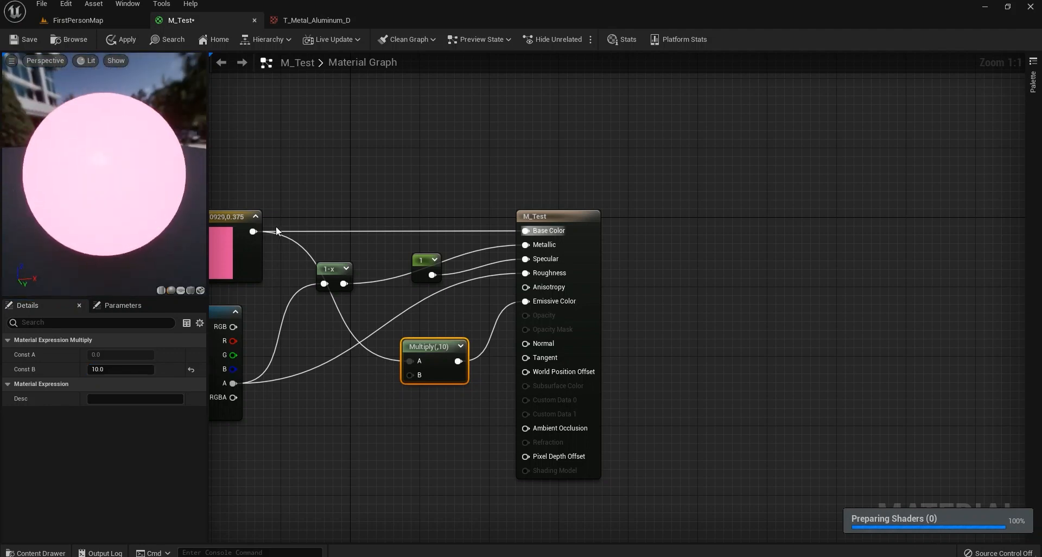
pyautogui.moveTo(325, 172); pyautogui.dragTo(460, 174, button='right')
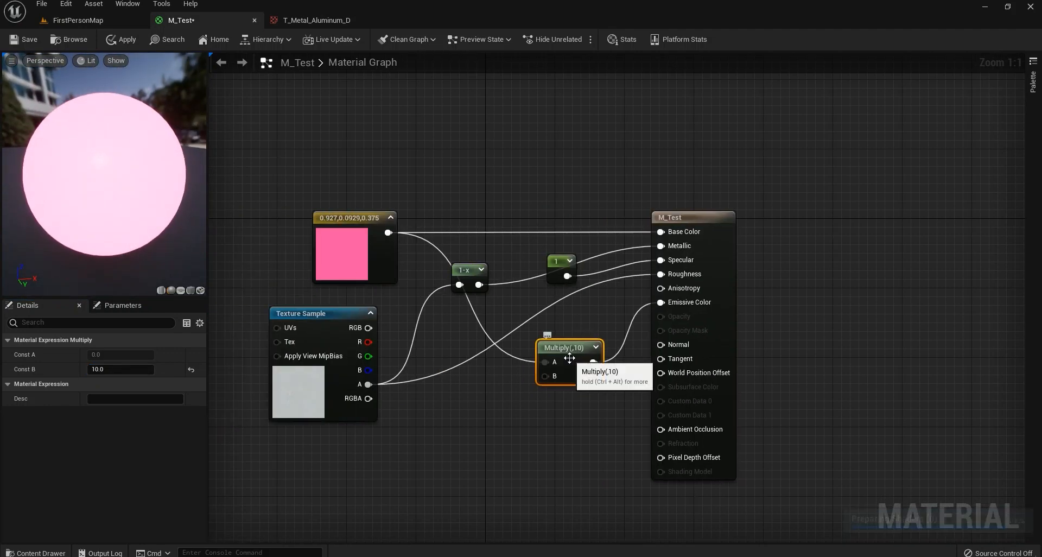
pyautogui.press('Delete')
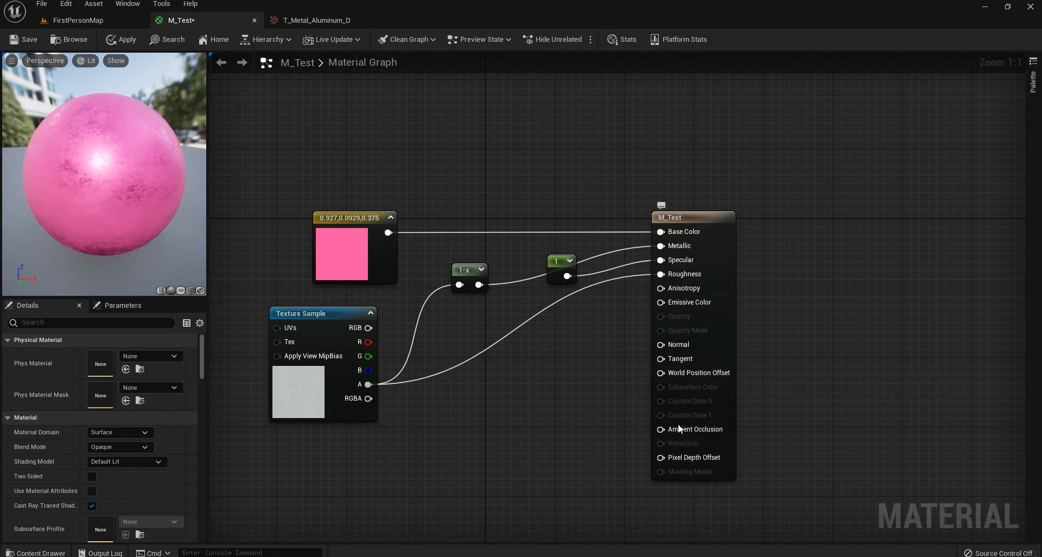
# Apply and save M_Test, keeping Blend Mode Opaque and Shading Model Default Lit.
pyautogui.click(126, 43)
pyautogui.click(22, 41)
pyautogui.click(126, 451)
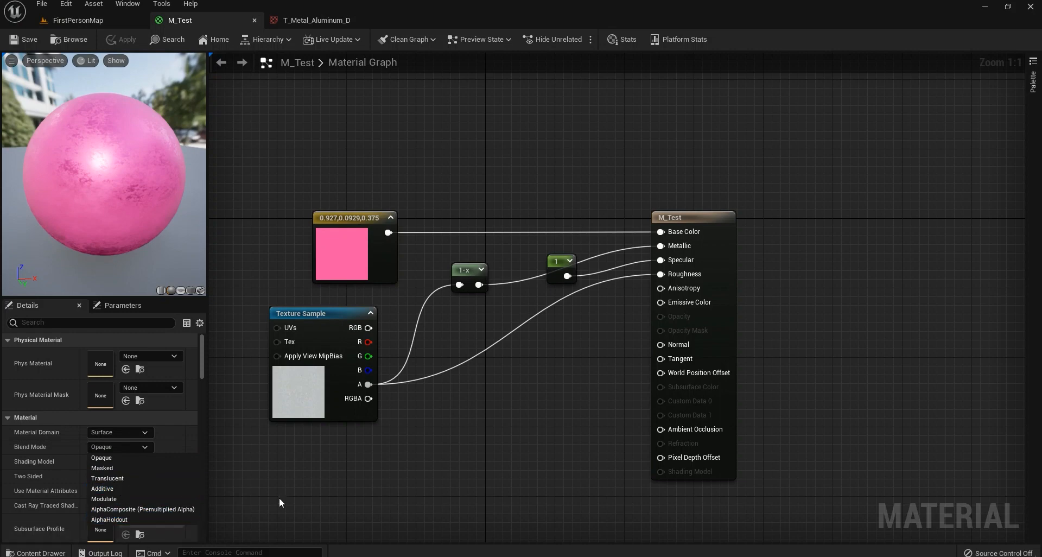
pyautogui.click(407, 472)
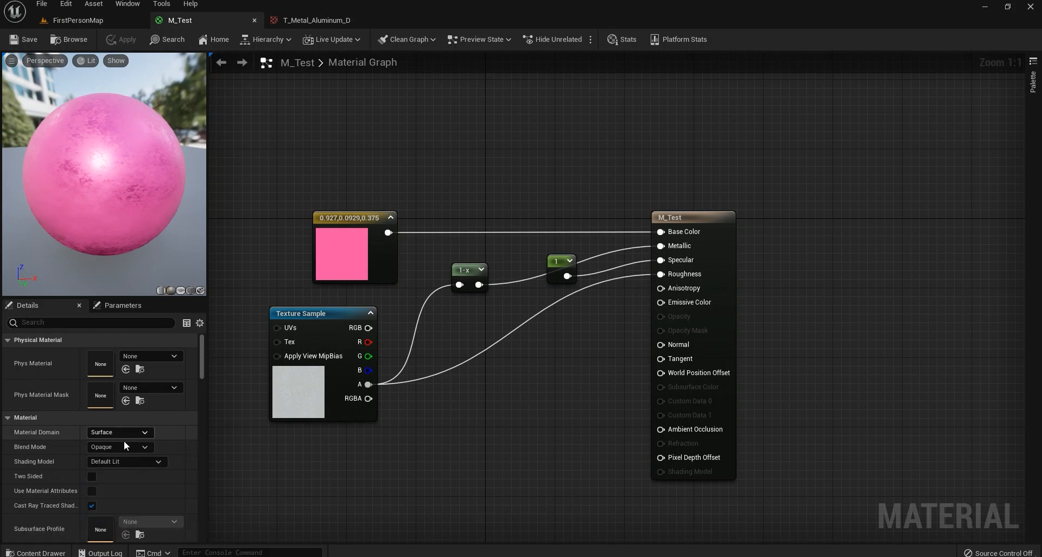
pyautogui.click(117, 464)
pyautogui.click(118, 464)
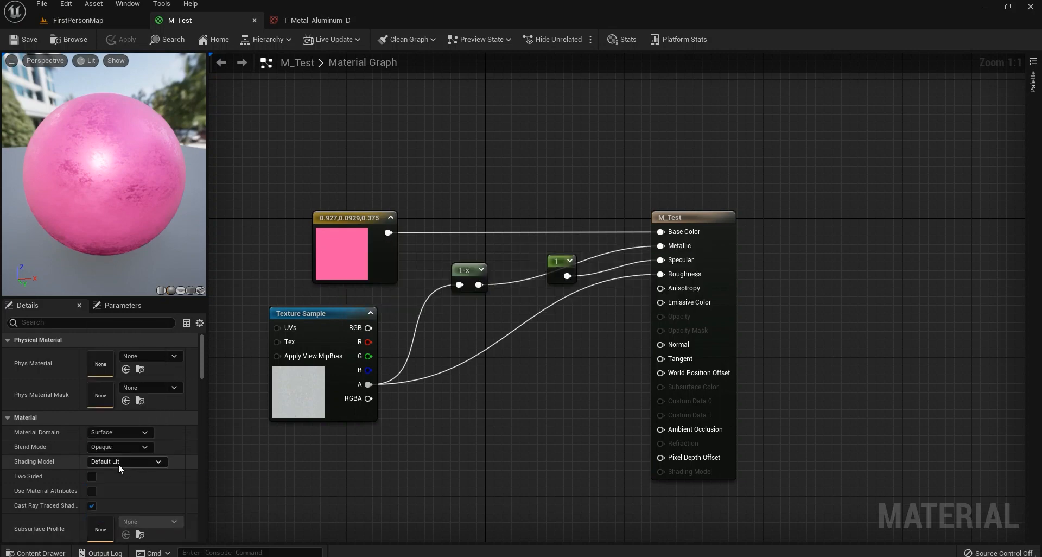
pyautogui.click(118, 463)
pyautogui.click(118, 464)
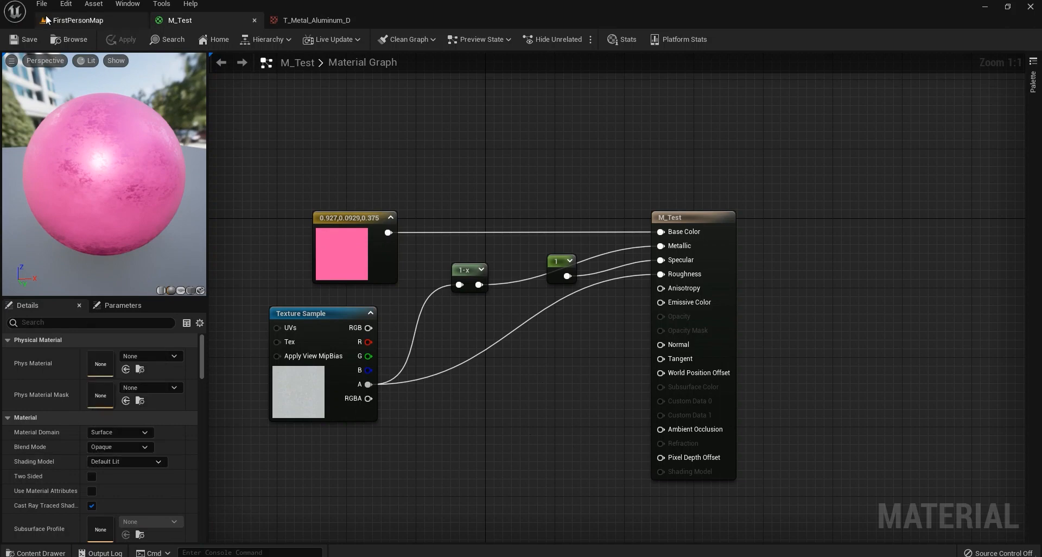
# Return to FirstPersonMap and drag M_Test from the Content Drawer onto the floor.
pyautogui.click(86, 19)
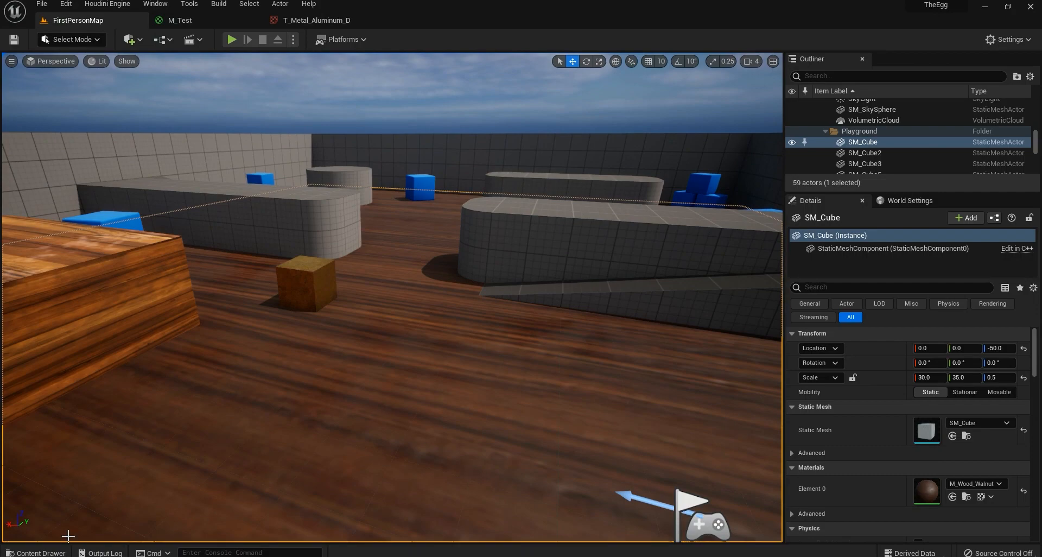
pyautogui.click(37, 552)
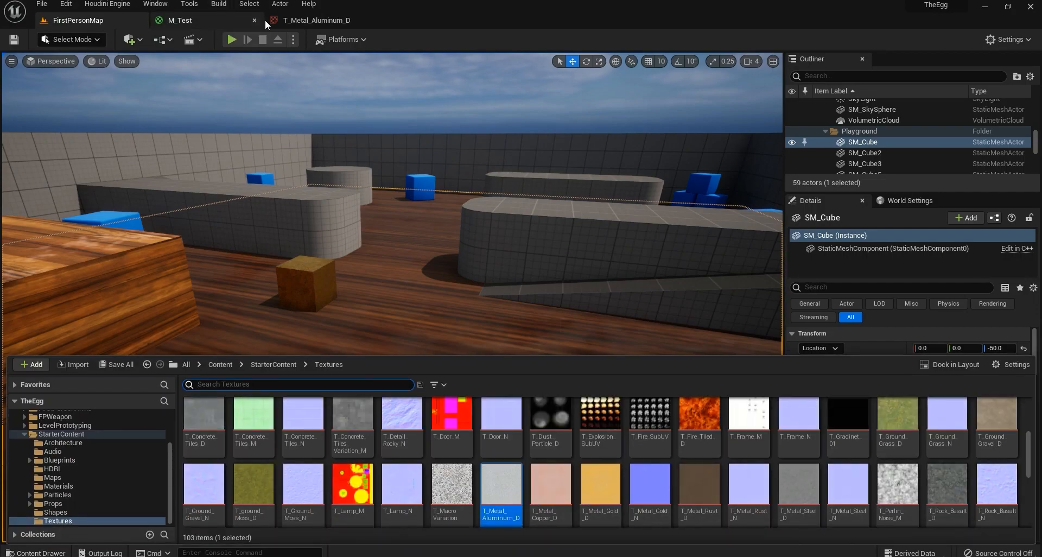
pyautogui.click(179, 20)
pyautogui.click(75, 37)
pyautogui.click(87, 21)
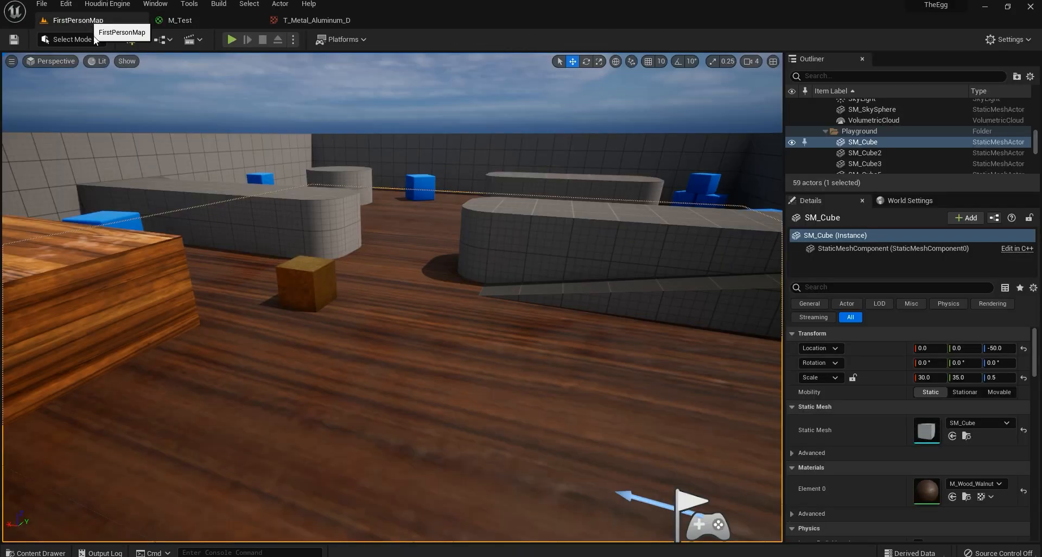
pyautogui.click(36, 552)
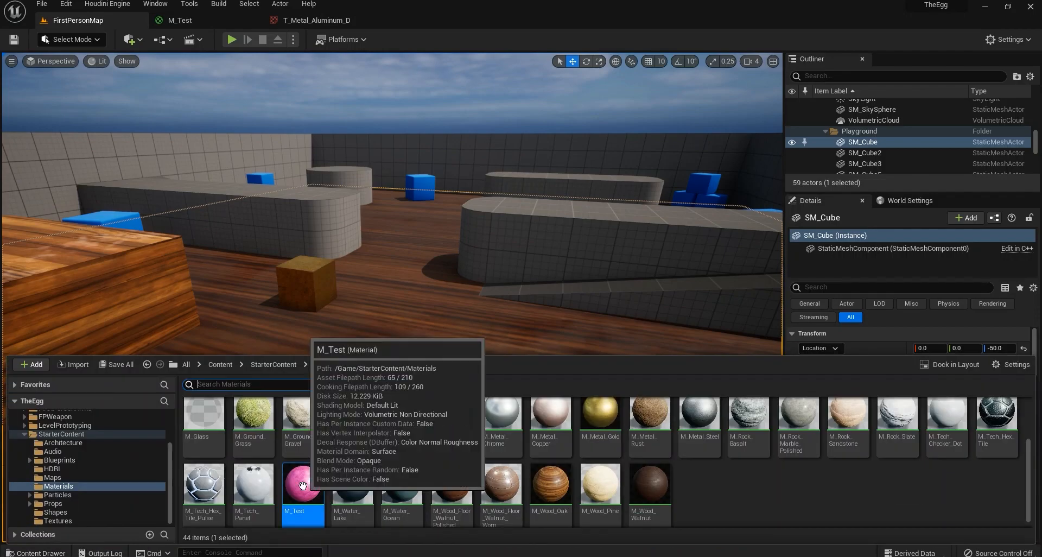
pyautogui.moveTo(303, 486); pyautogui.dragTo(395, 316)
pyautogui.moveTo(390, 323); pyautogui.dragTo(505, 347, button='right')
# Drop M_Test onto the ramp block and fly the camera around the pink arena.
pyautogui.click(31, 552)
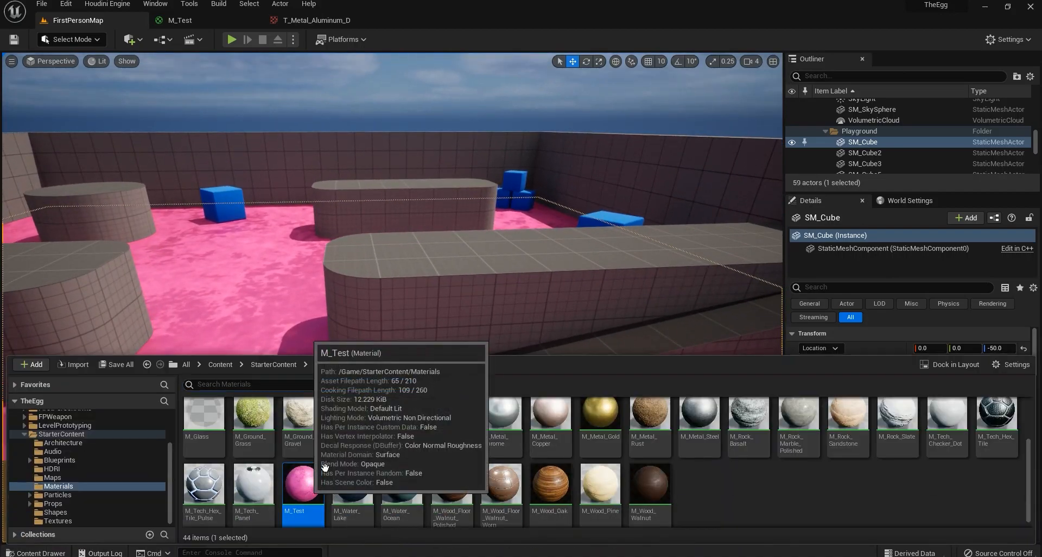
pyautogui.moveTo(309, 484); pyautogui.dragTo(432, 308)
pyautogui.moveTo(432, 307); pyautogui.dragTo(437, 348, button='right')
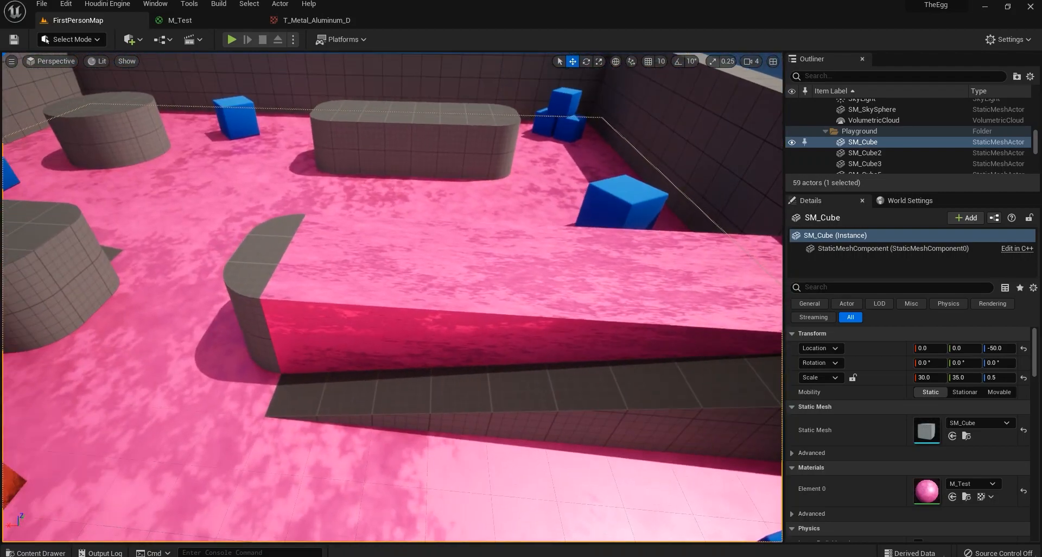
pyautogui.moveTo(525, 251); pyautogui.dragTo(484, 290, button='right')
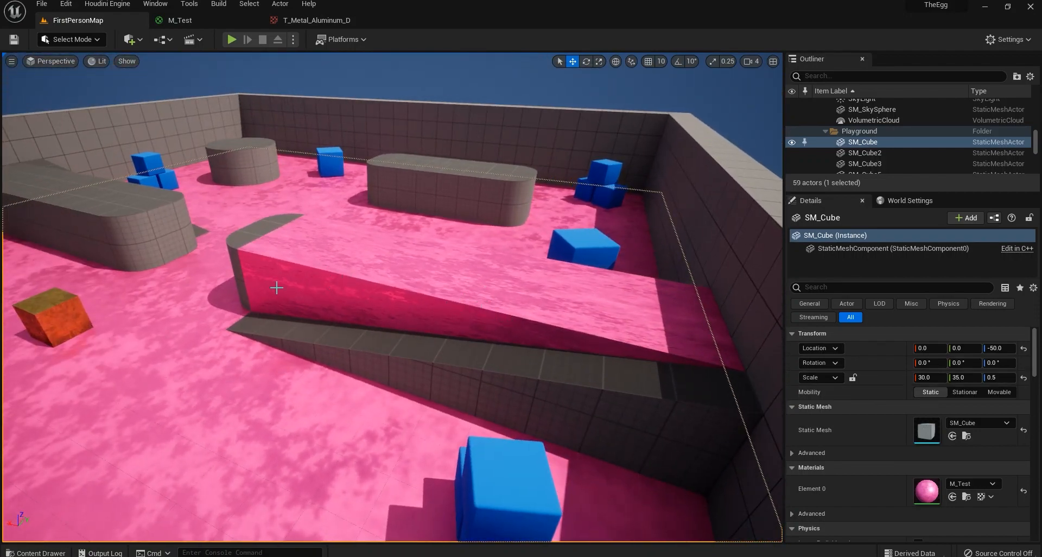
pyautogui.moveTo(195, 406); pyautogui.dragTo(168, 378, button='right')
pyautogui.moveTo(277, 383); pyautogui.dragTo(277, 367, button='right')
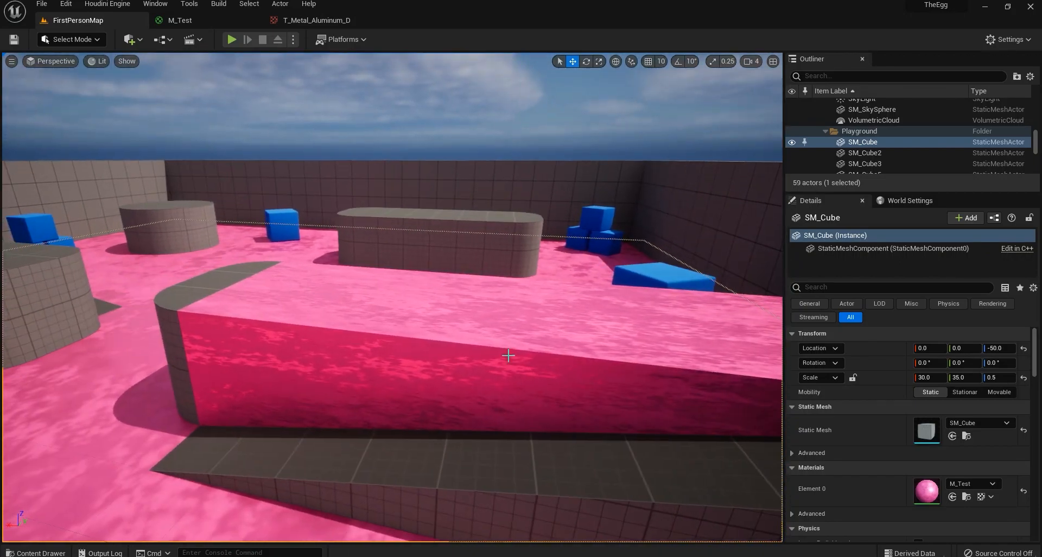
pyautogui.moveTo(508, 356); pyautogui.dragTo(462, 389, button='right')
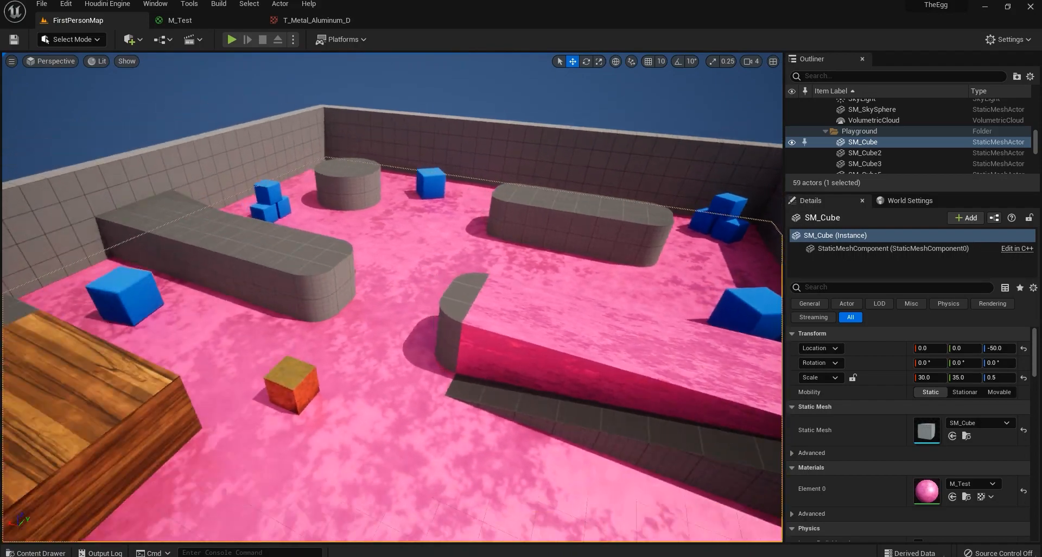
pyautogui.moveTo(441, 351)
pyautogui.mouseDown(button='right')
pyautogui.moveTo(453, 326)
pyautogui.moveTo(441, 351)
pyautogui.mouseUp(button='right')
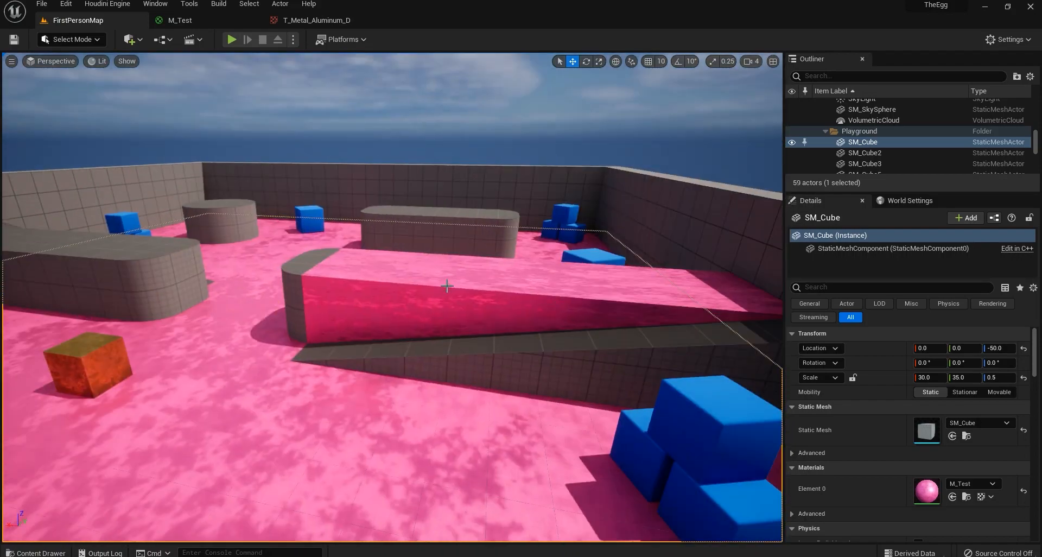